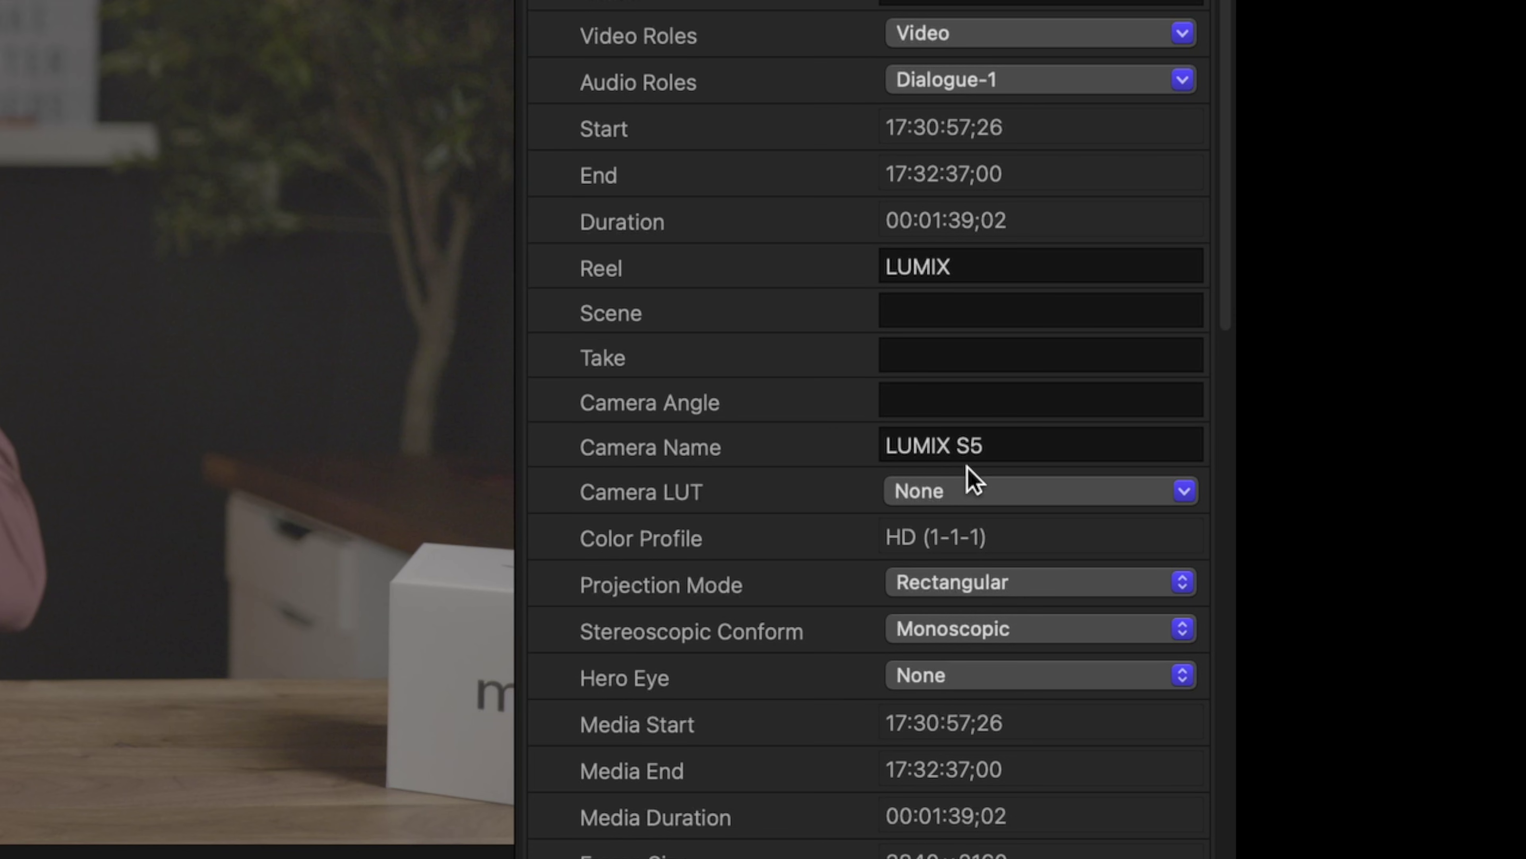
Set the Camera Angle metadata of the PS5_1792 clip to 1
click(944, 407)
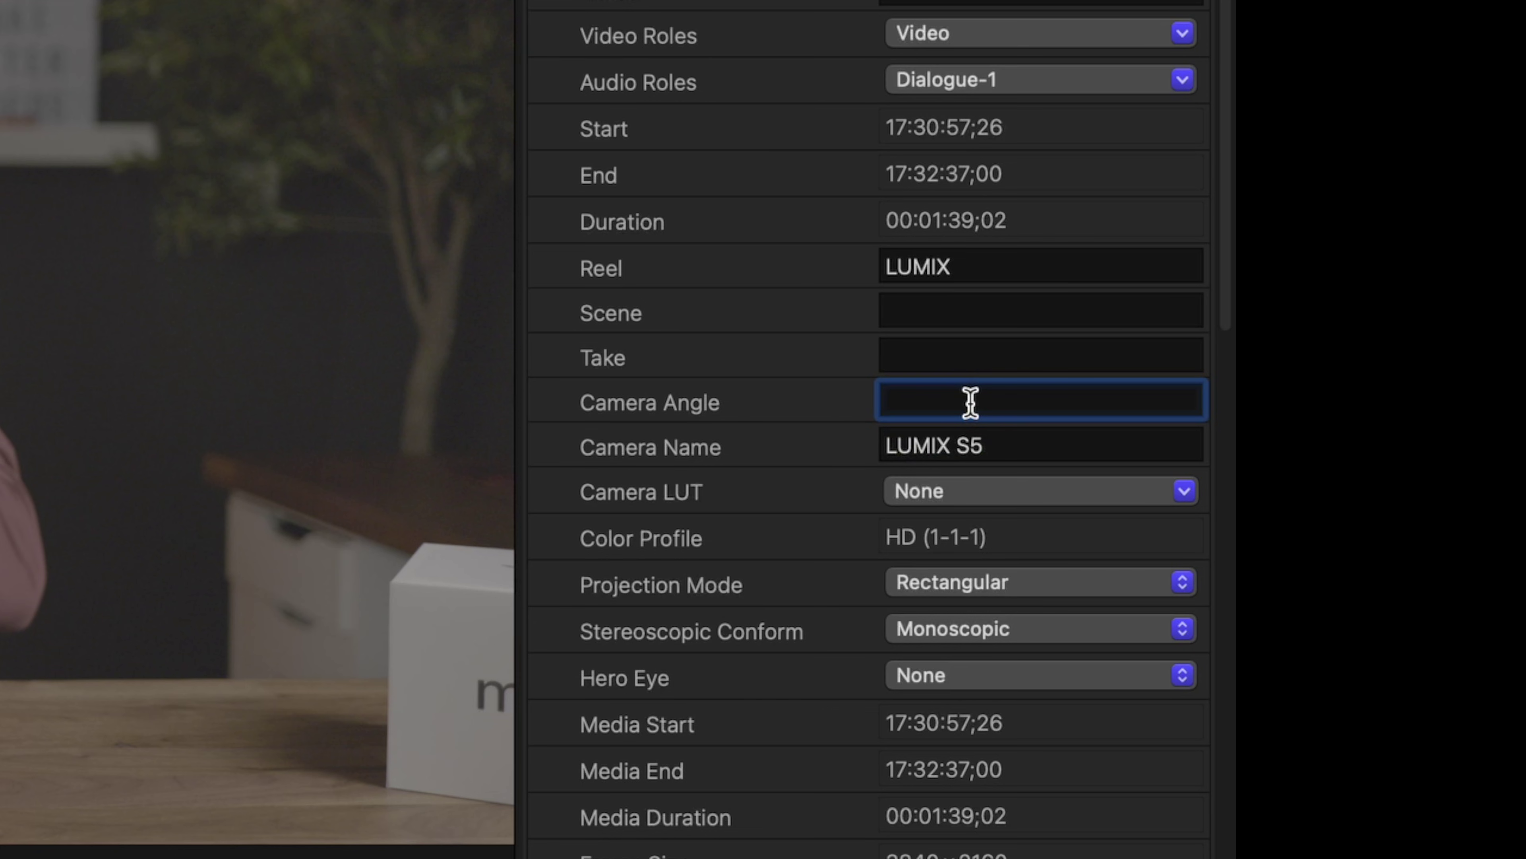
text(1)
key(Return)
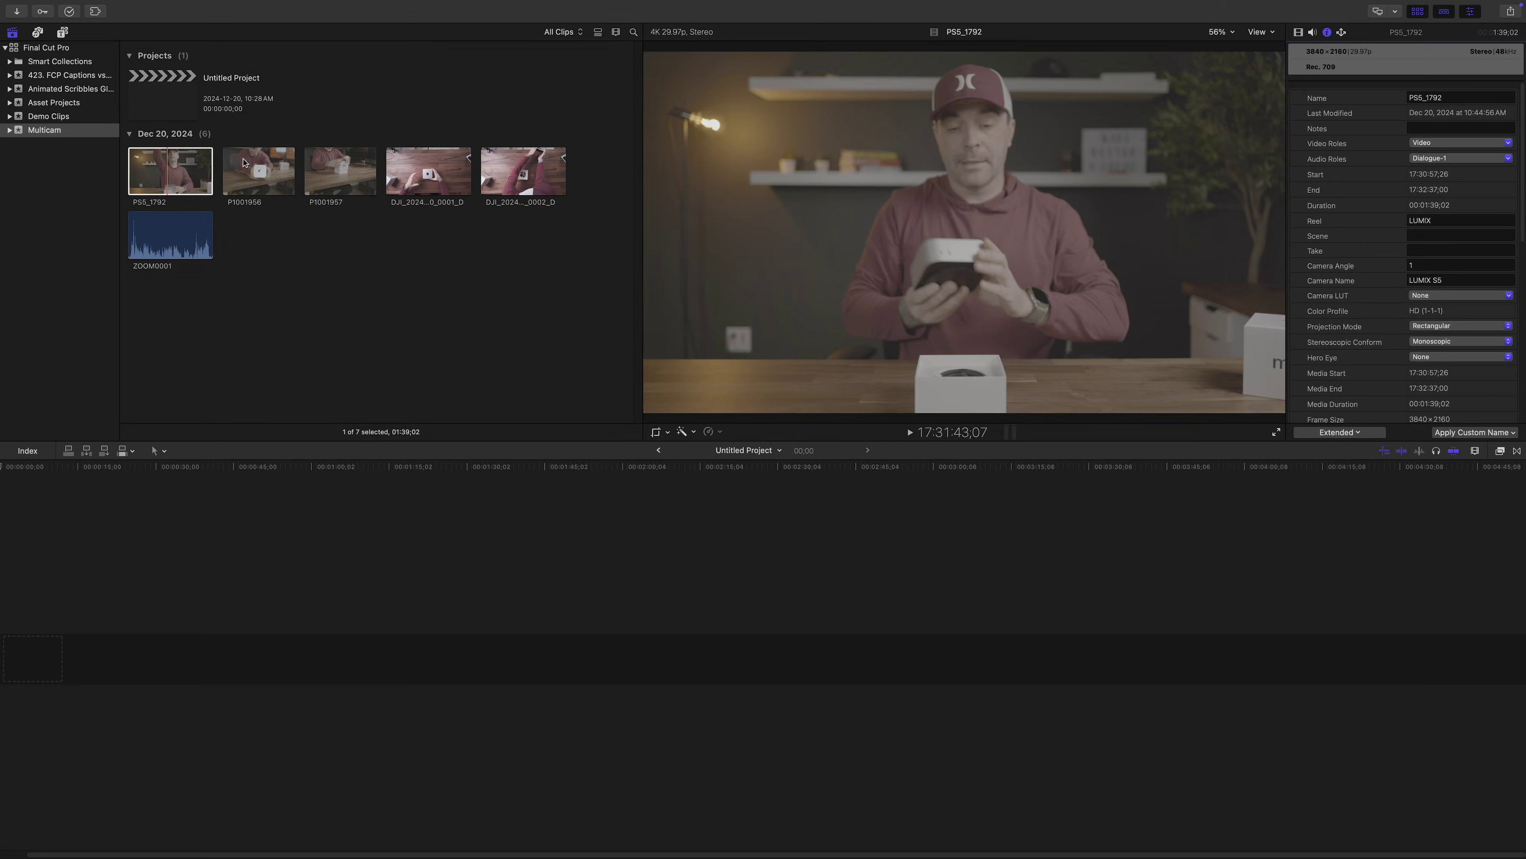
Assign Camera Angle 2 to clips P1001956 and P1001957, and Camera Angle 3 to the two DJI clips
click(244, 162)
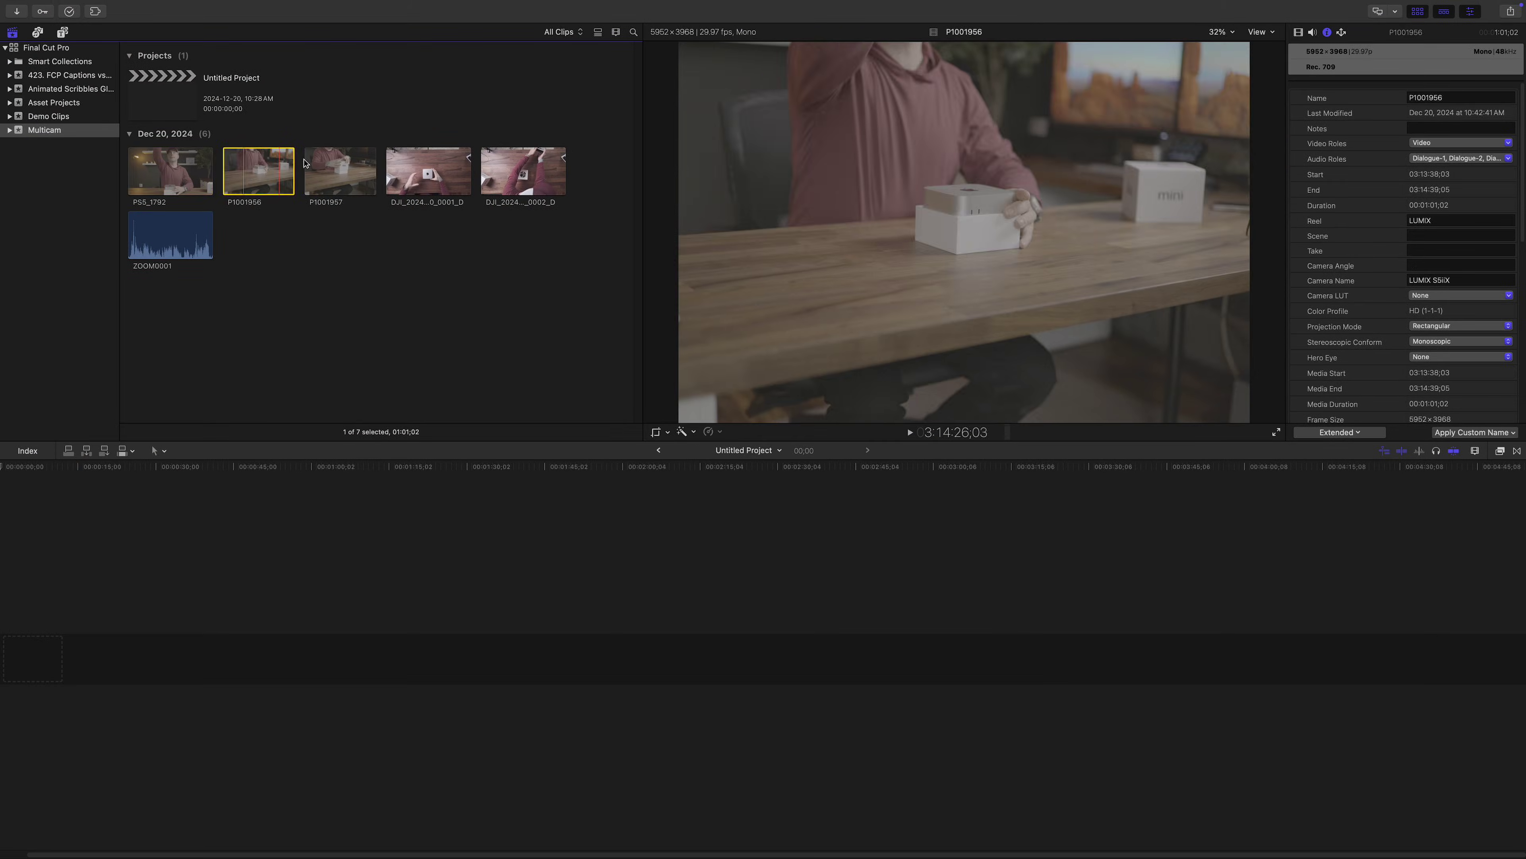
shift+click(340, 170)
click(1430, 266)
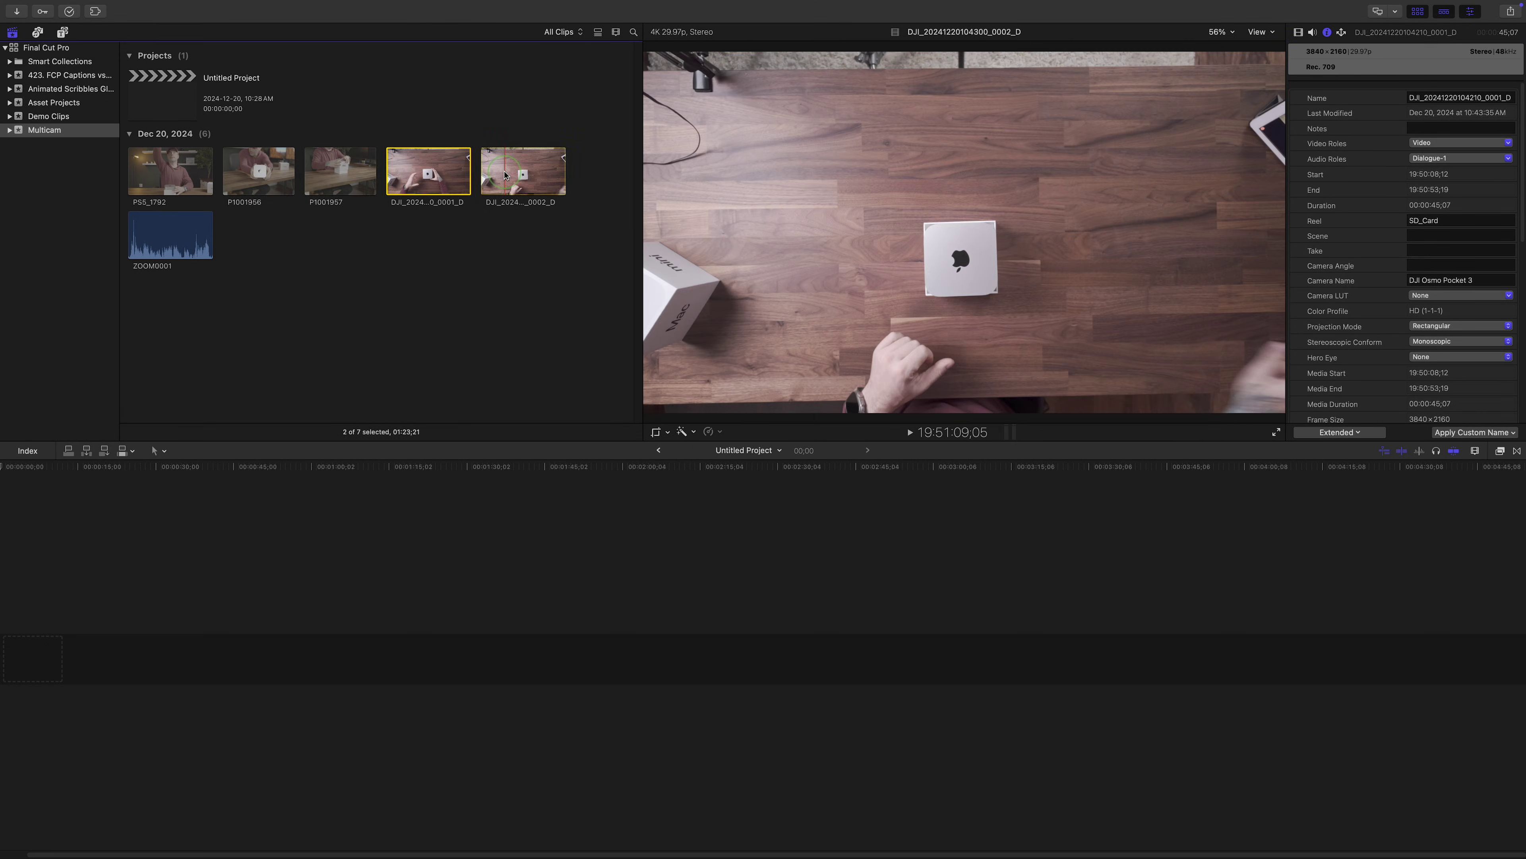
click(1433, 265)
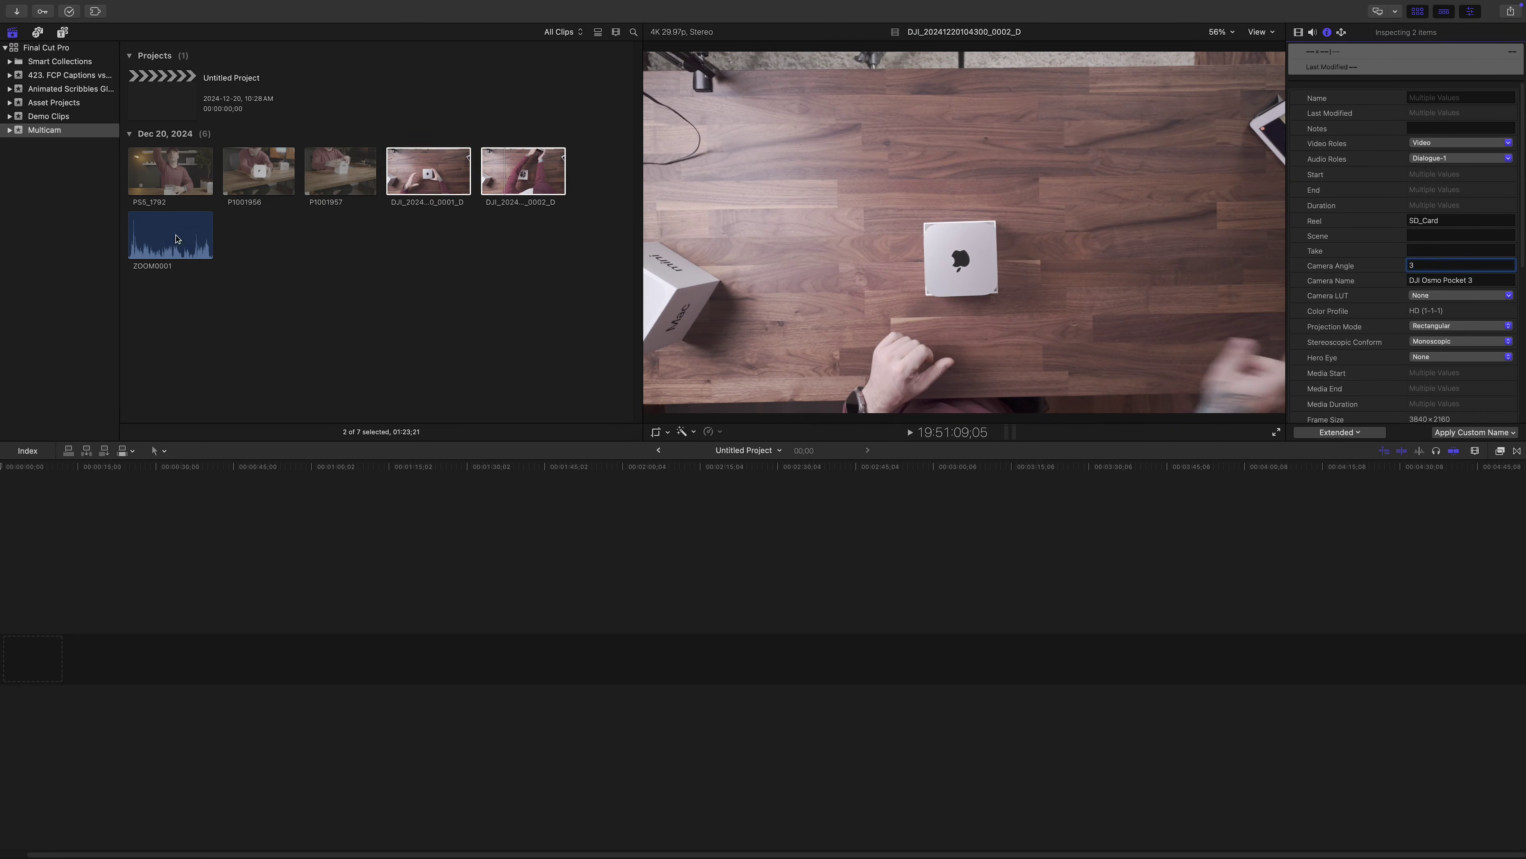
Set the Camera Angle metadata of the ZOOM0001 audio clip to 4
click(178, 239)
click(1419, 265)
text(4)
click(1414, 280)
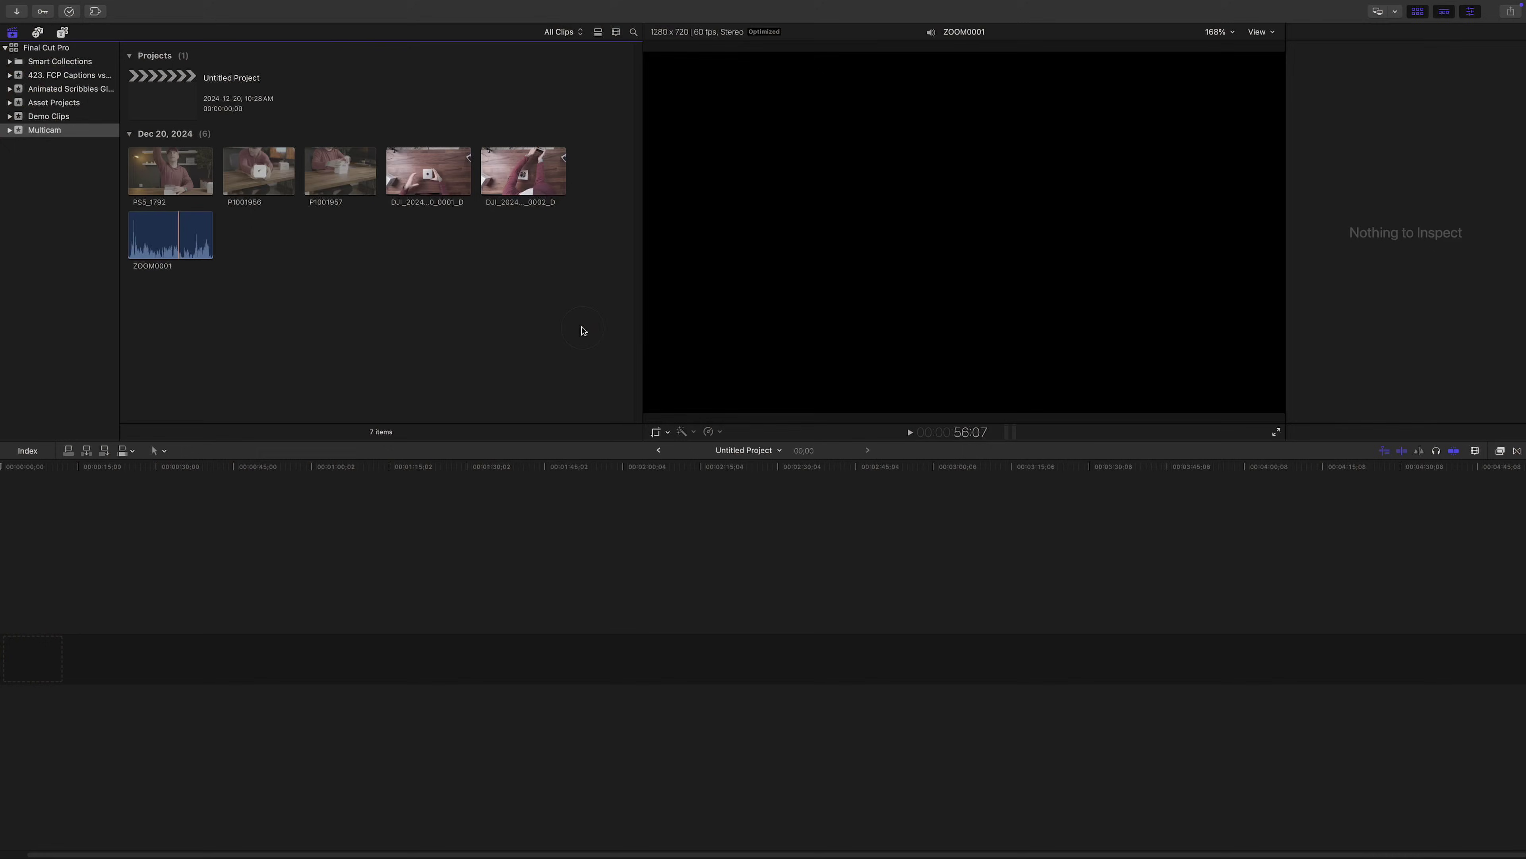
Turn off the playback setting that creates optimized media for multicam clips
key(super+comma)
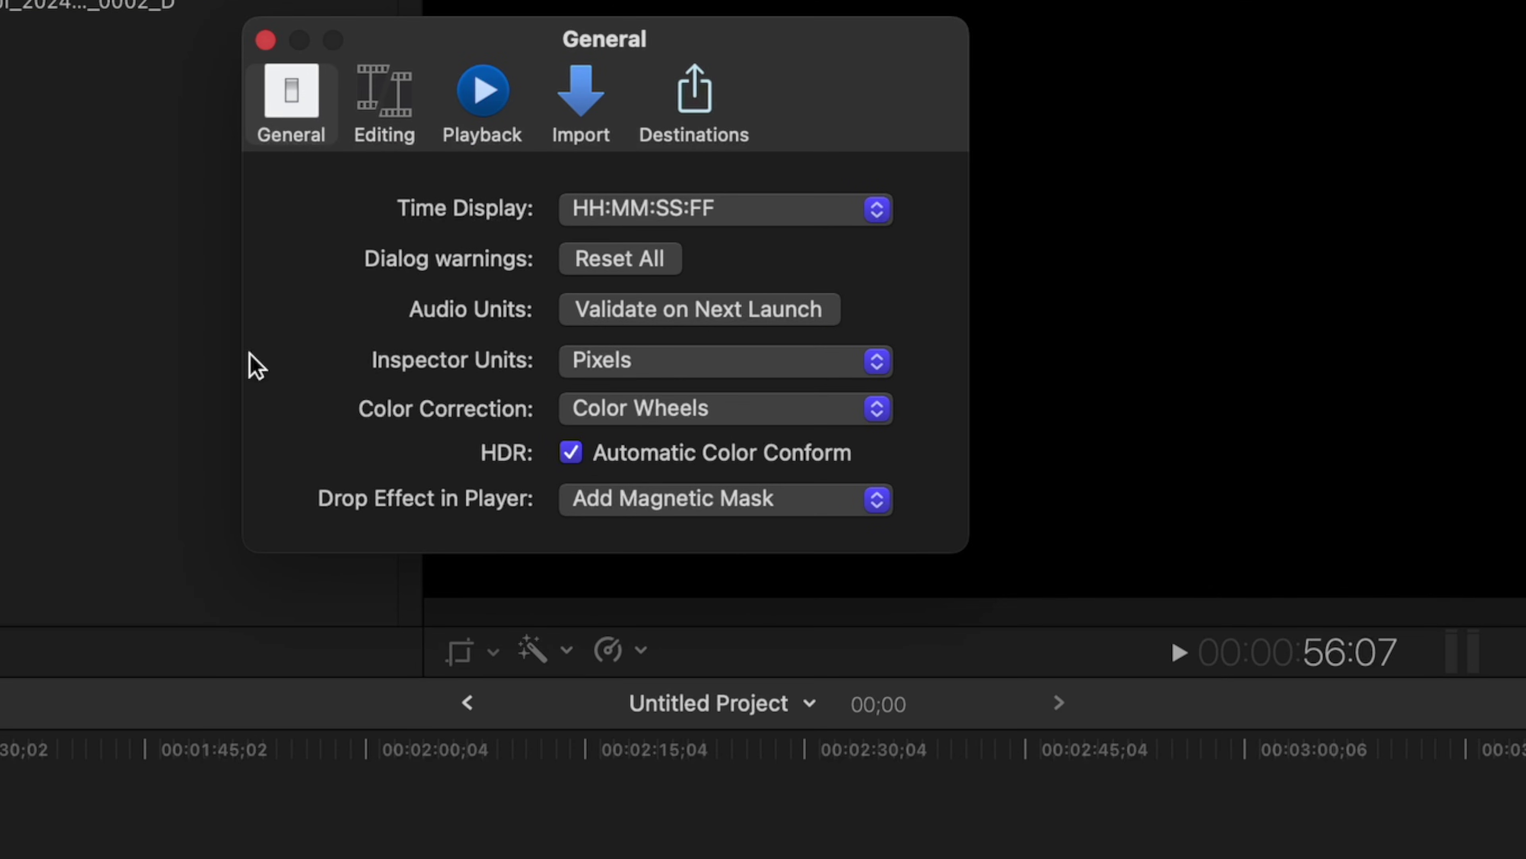
click(475, 108)
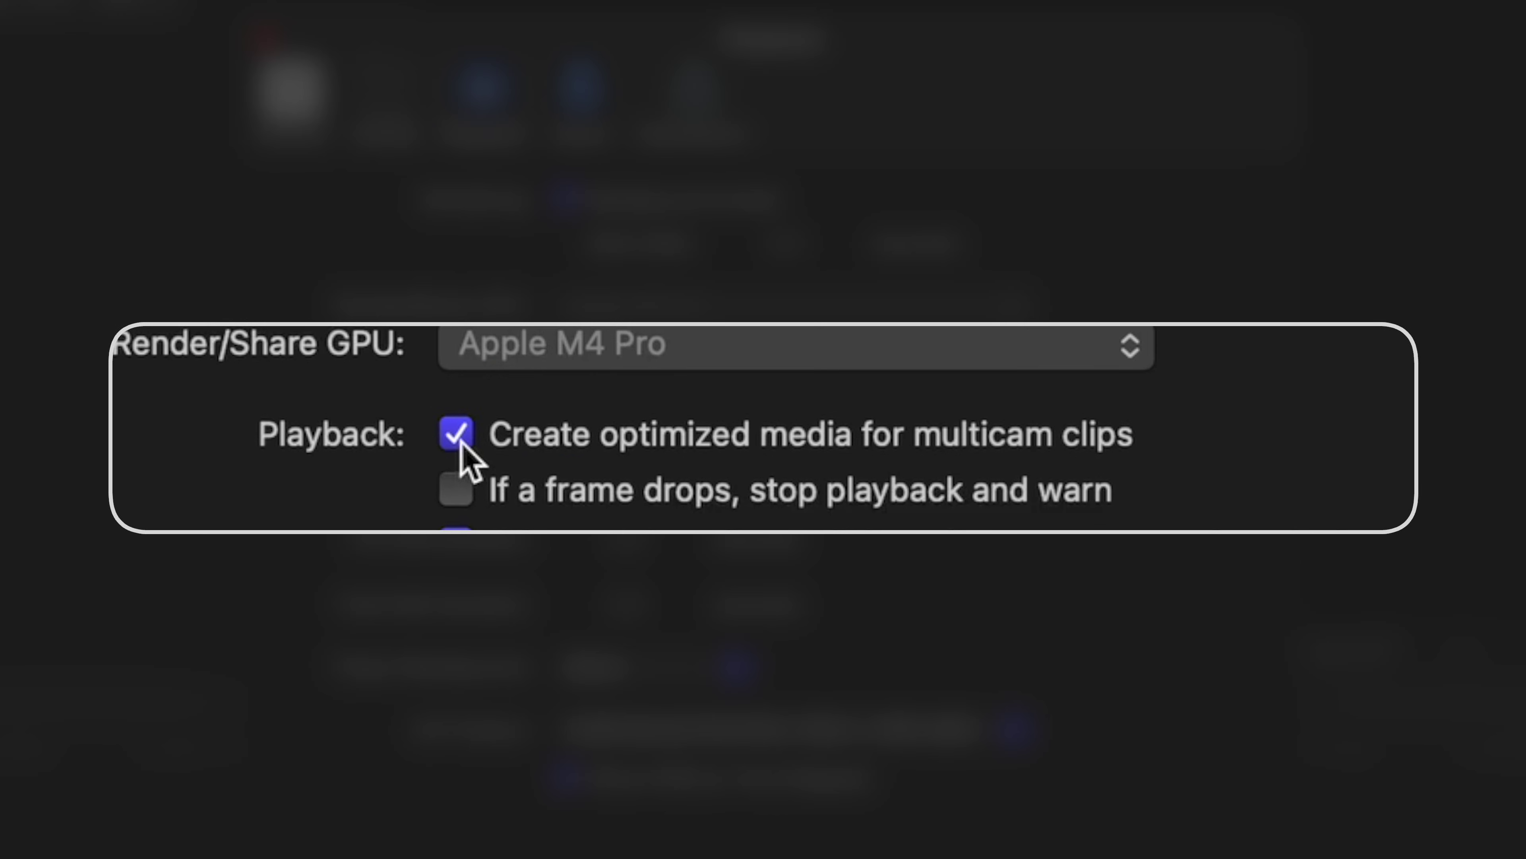
click(456, 434)
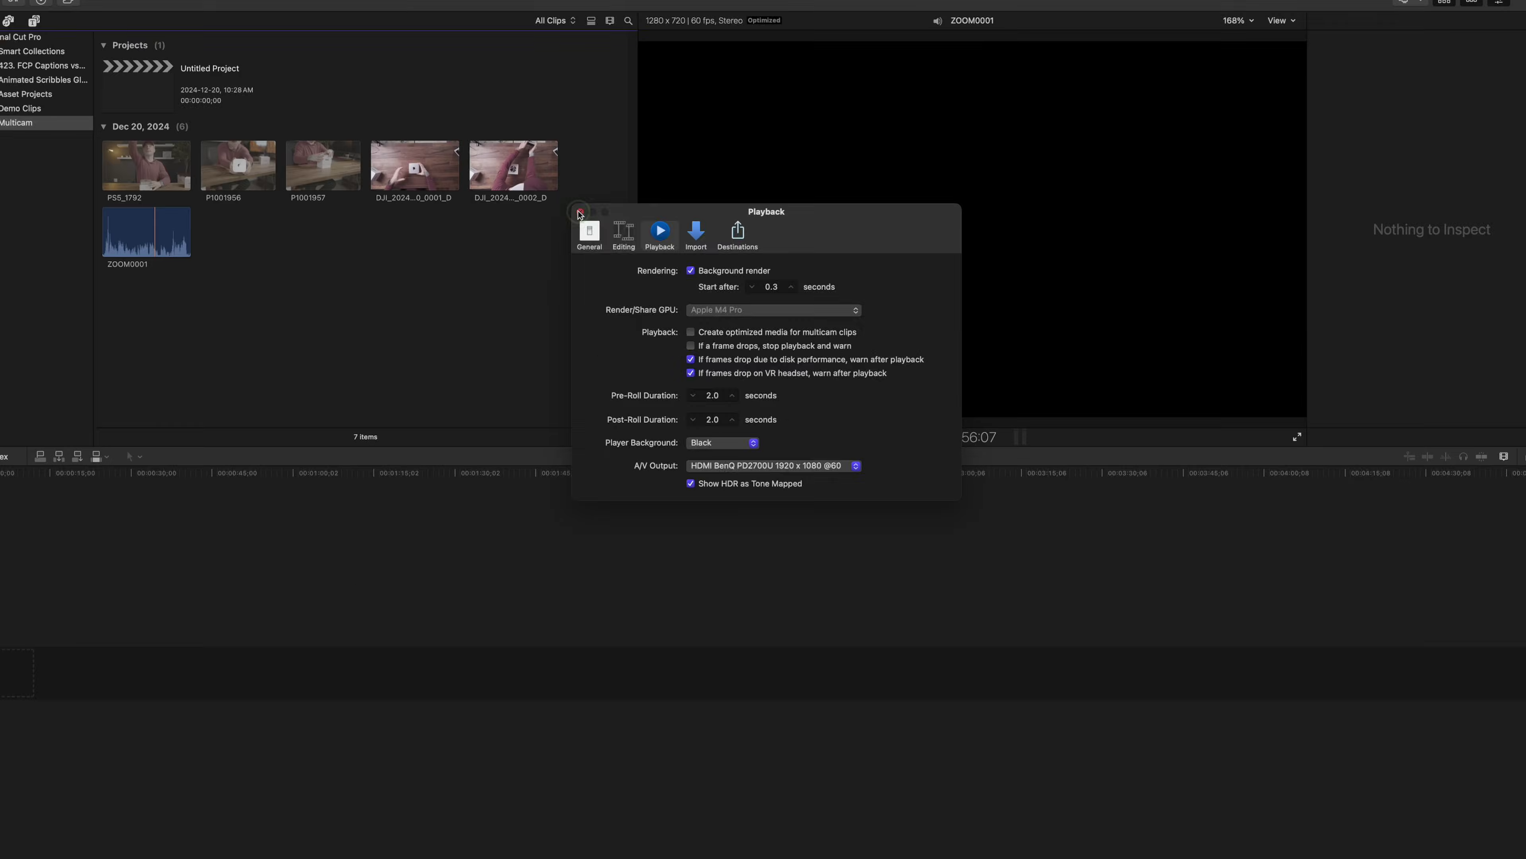
click(266, 40)
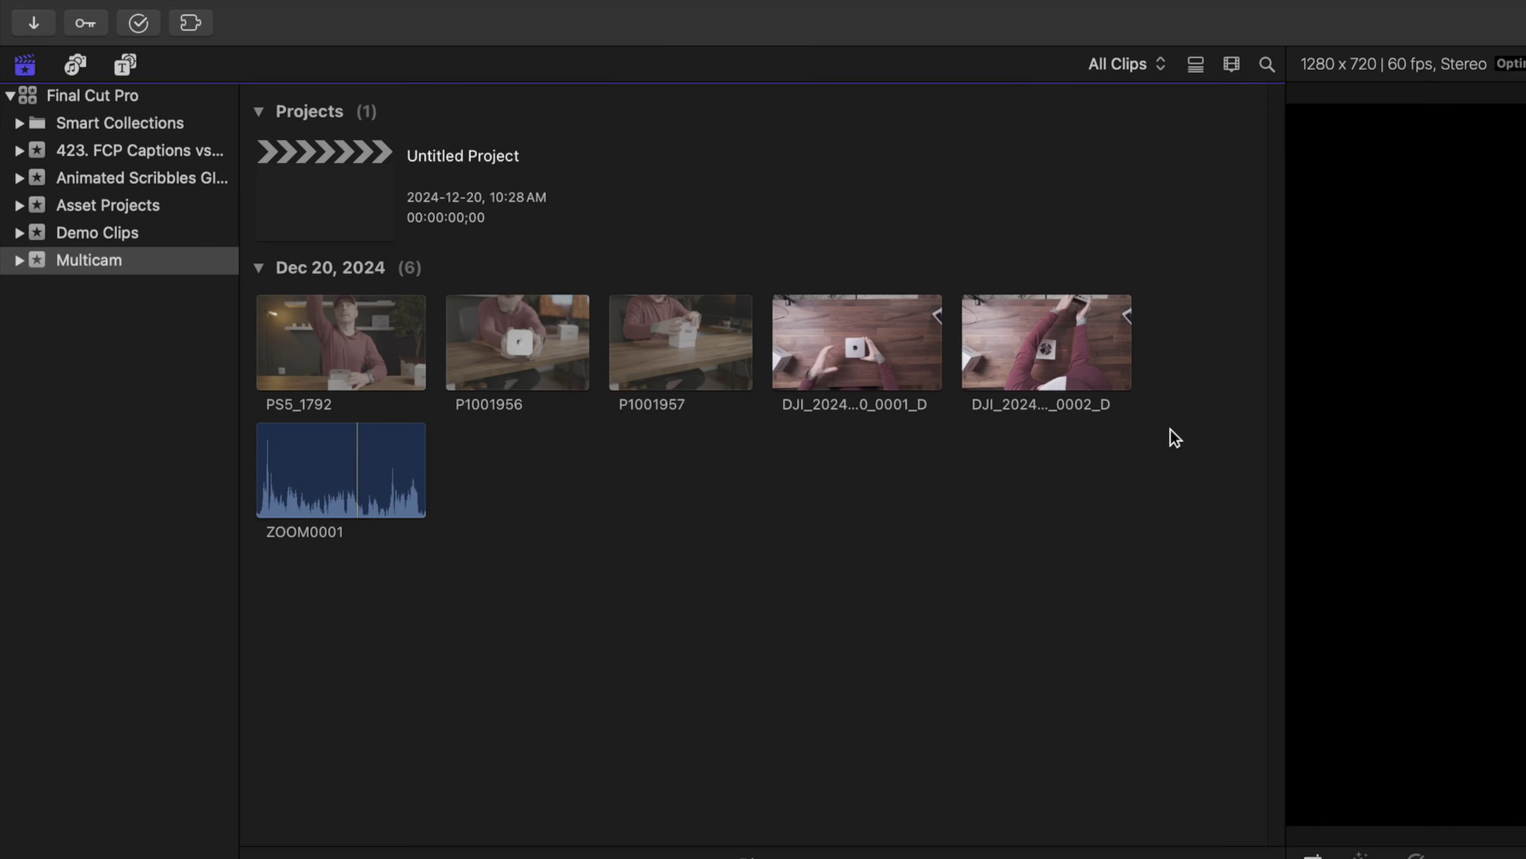
Start a new multicam clip from PS5_1792, P1001956, P1001957 and the ZOOM0001 audio, leaving out the DJI clips
click(345, 341)
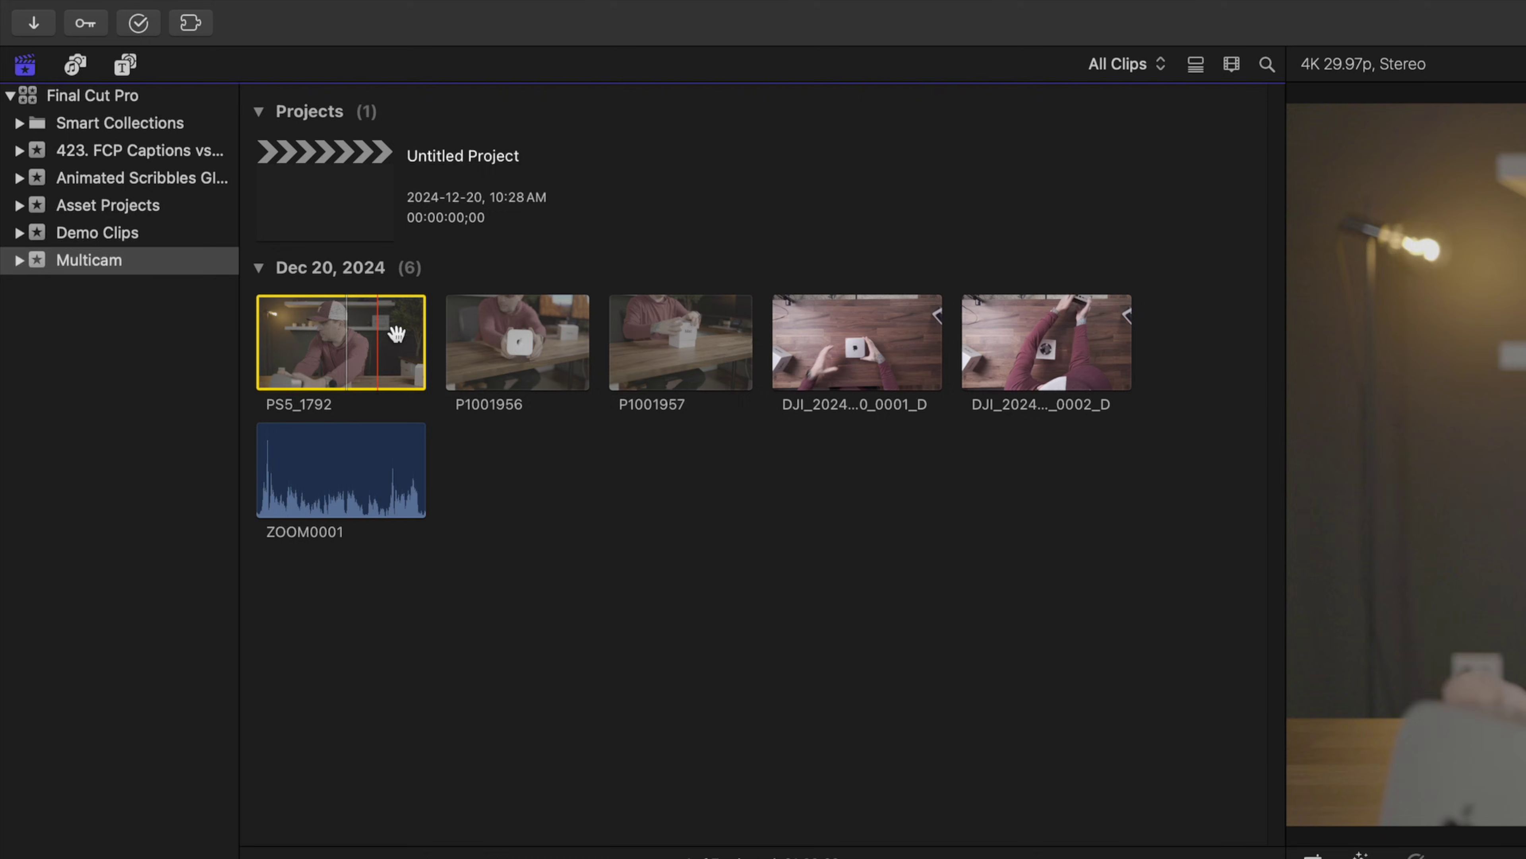
super+click(497, 340)
super+click(660, 344)
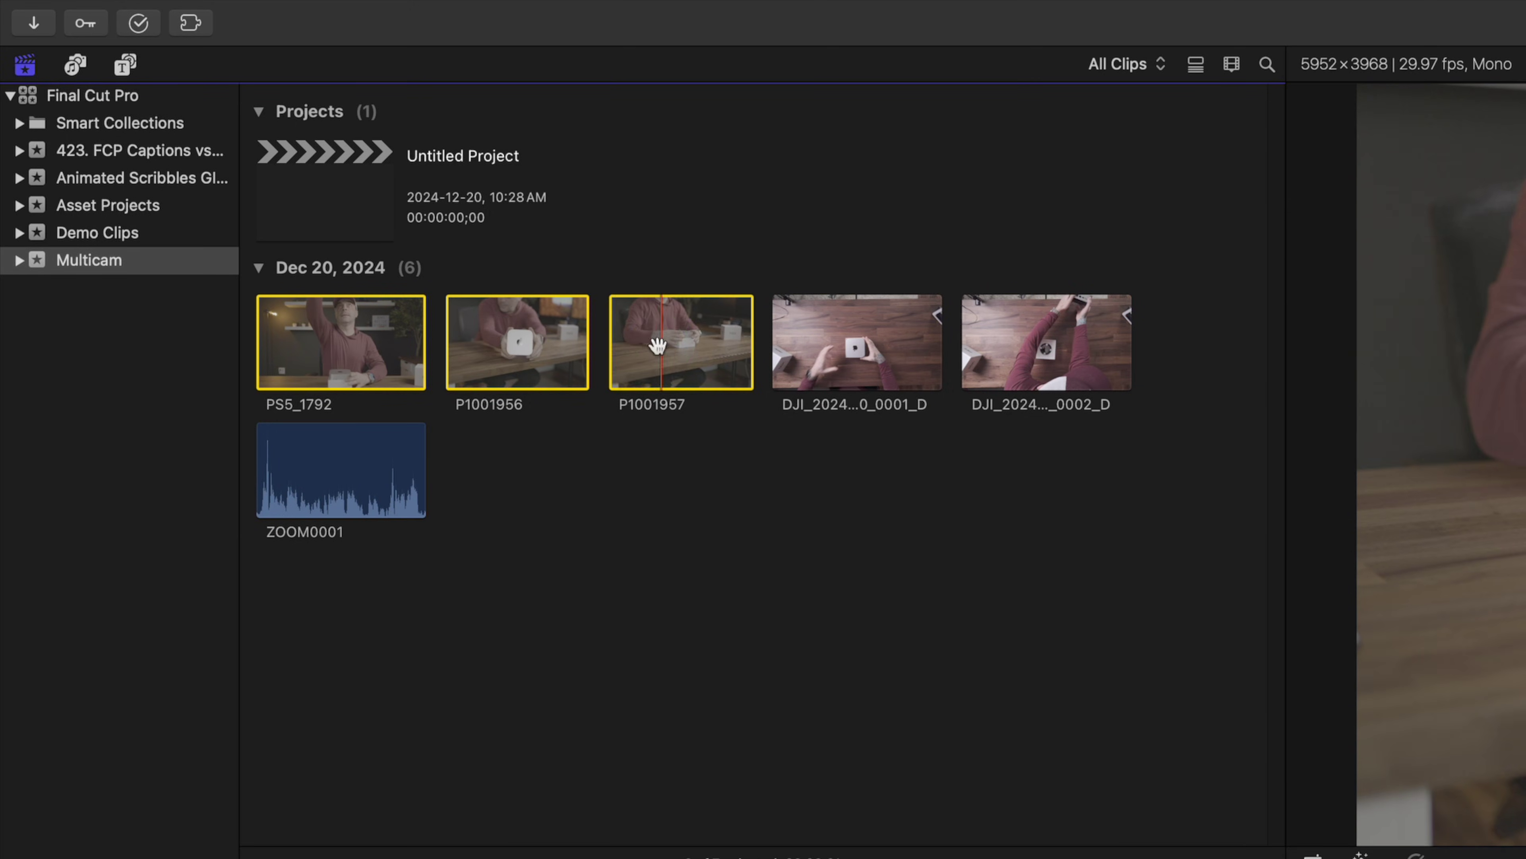
super+click(390, 453)
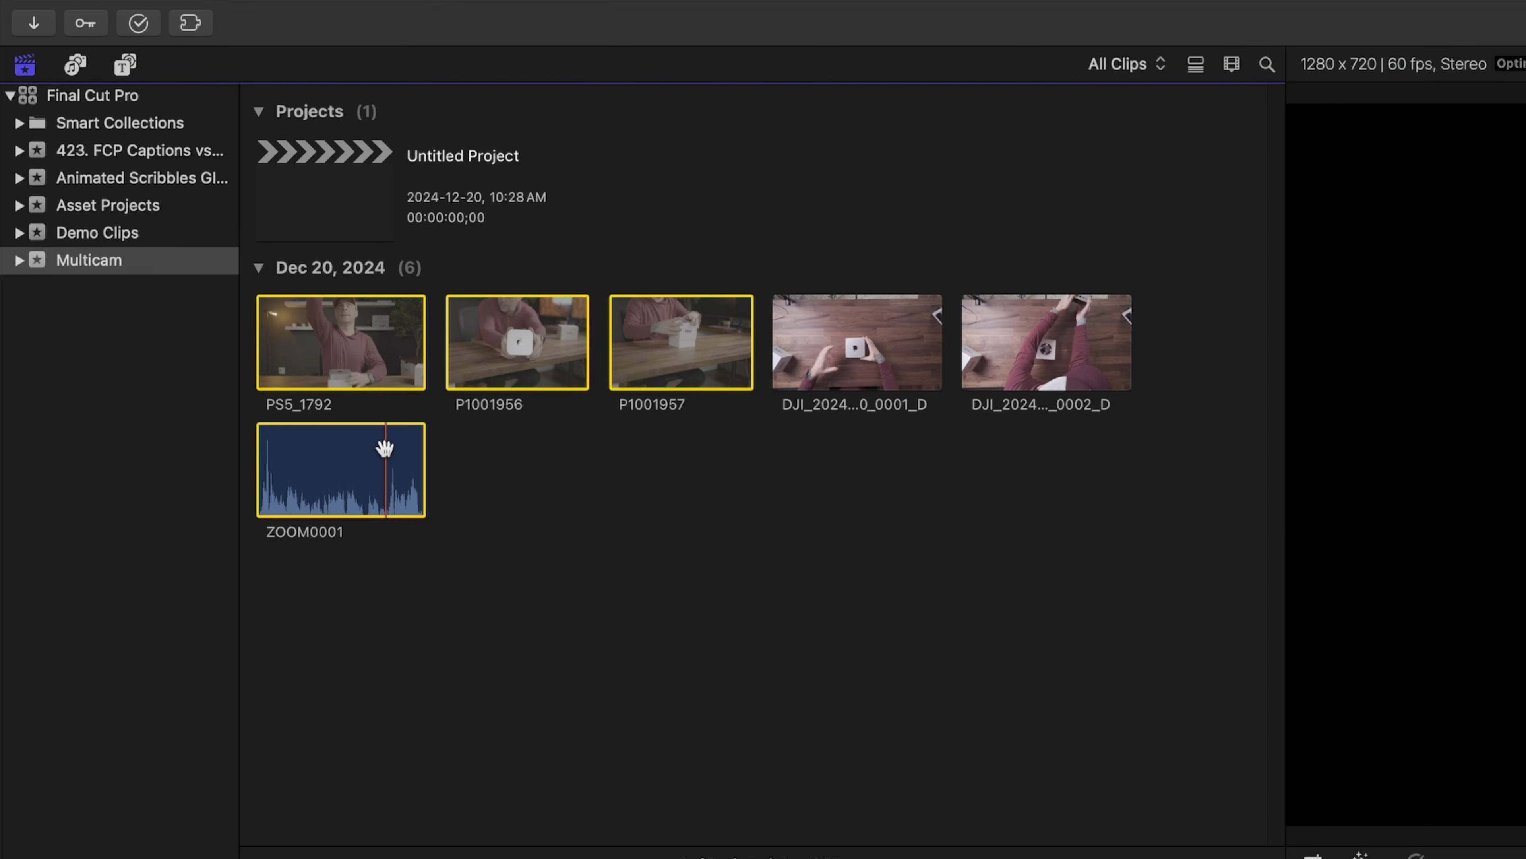
right_click(354, 346)
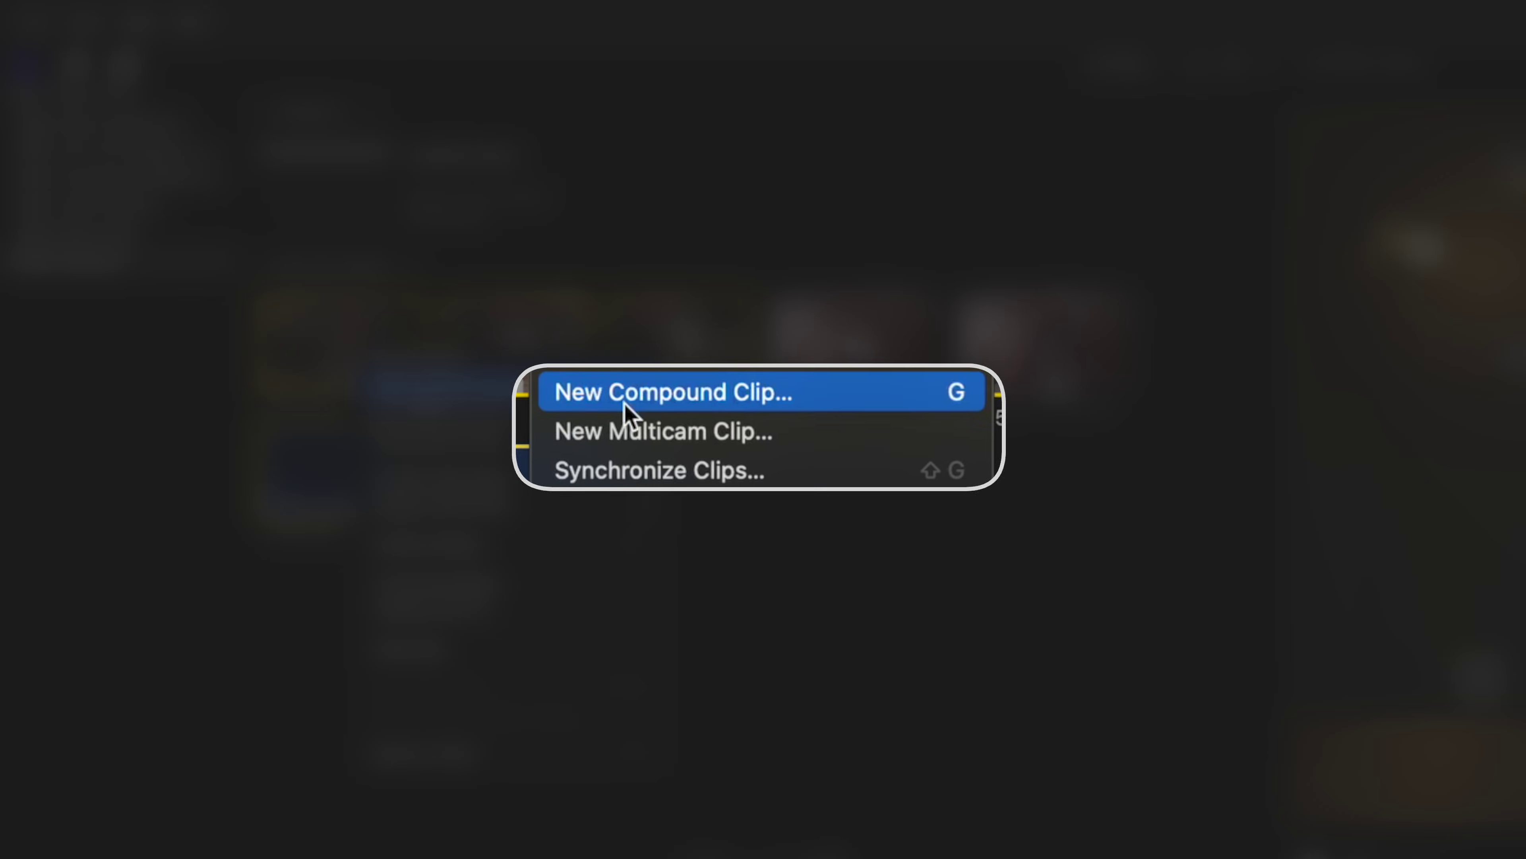
click(805, 443)
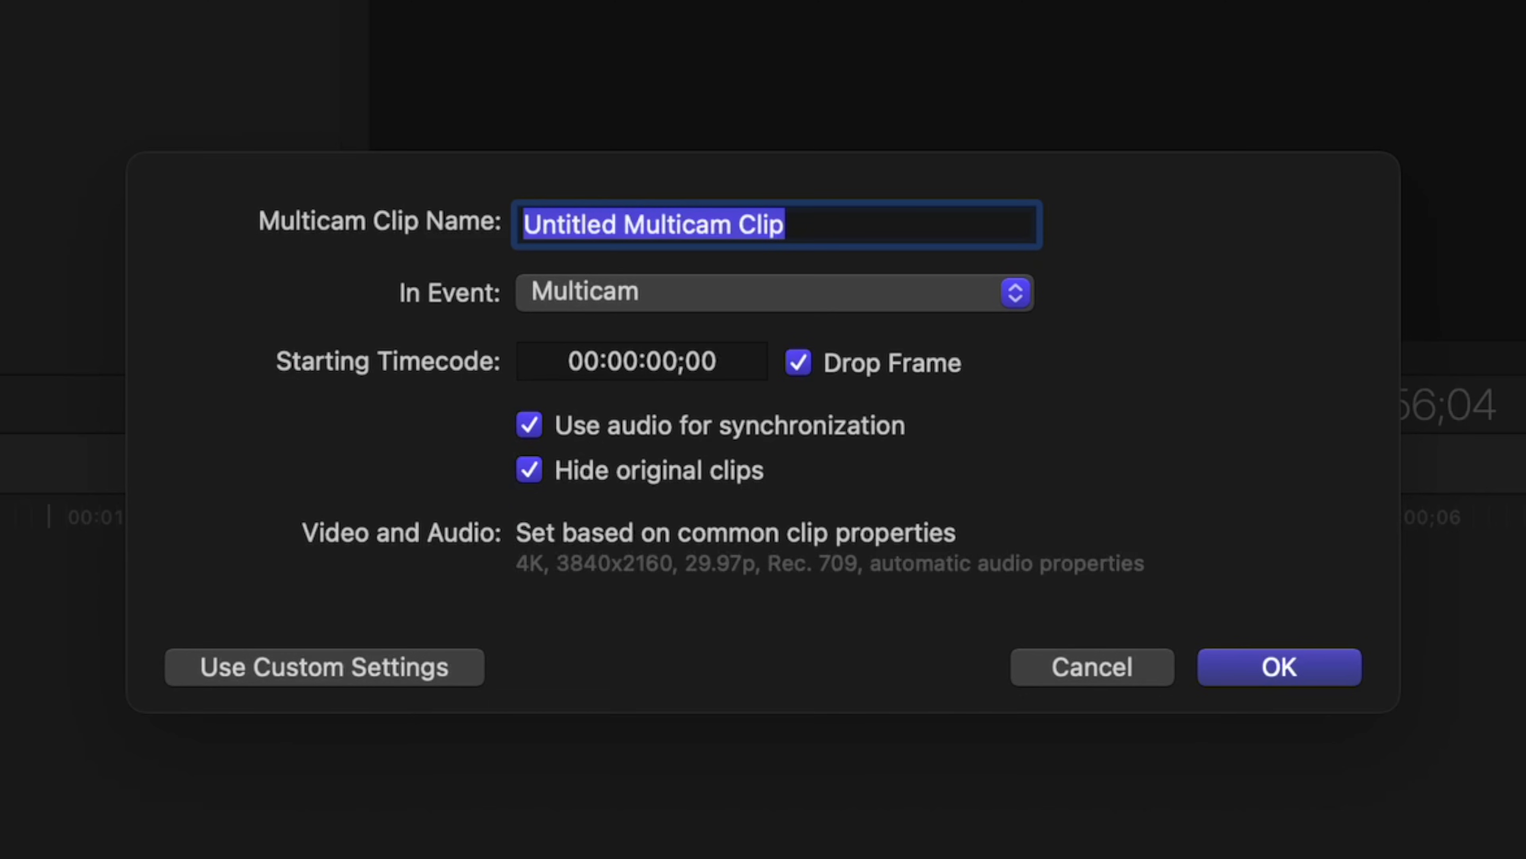
Name the multicam clip Mac Mini Unboxing, keep it in the Multicam event, show its custom settings and create it
text(Mac Mini Unboxing)
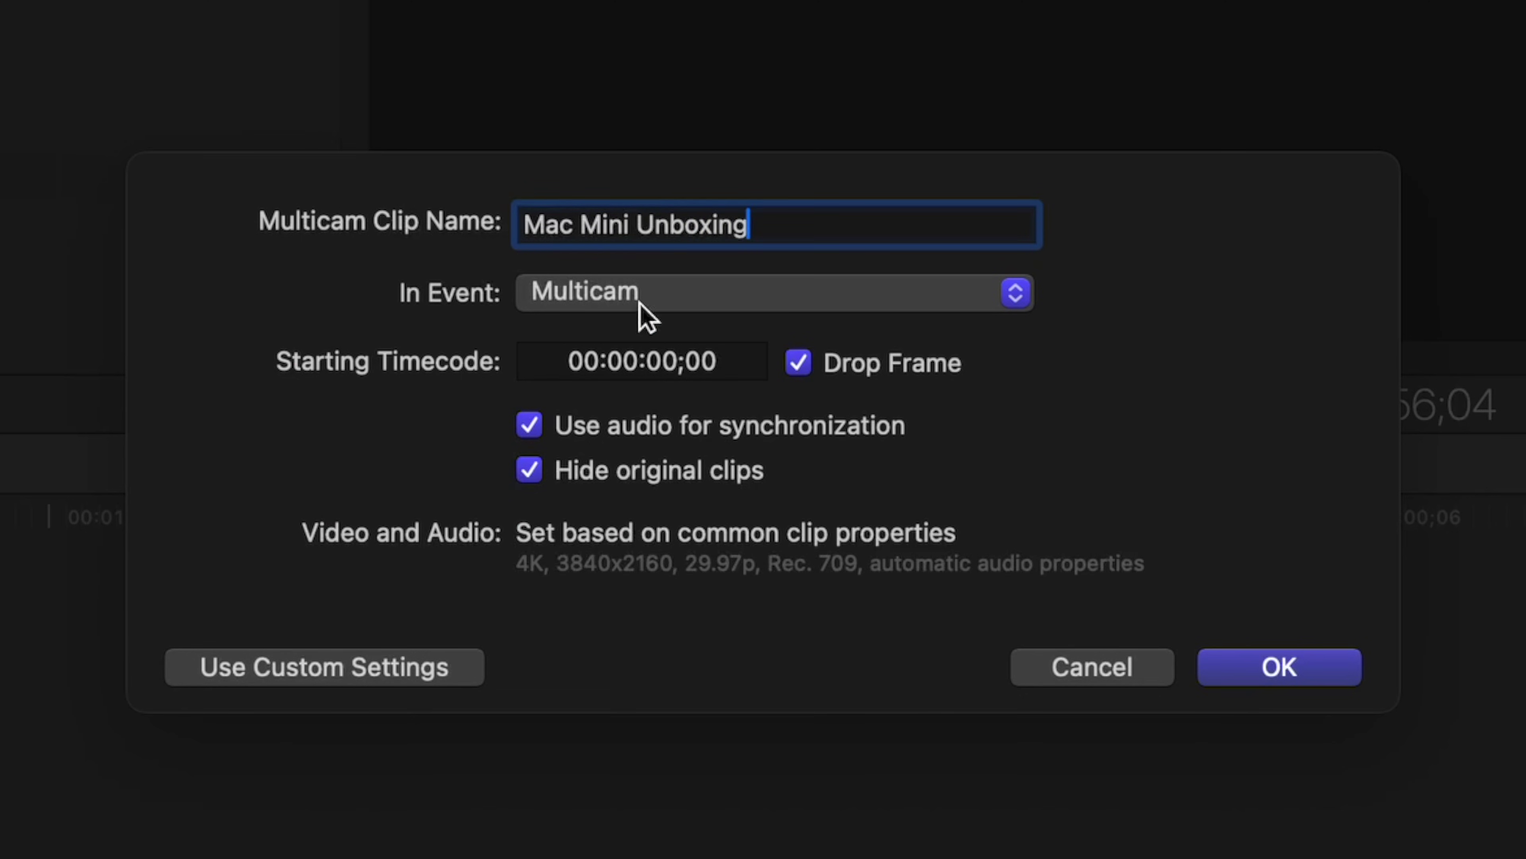
click(641, 303)
click(644, 302)
click(342, 670)
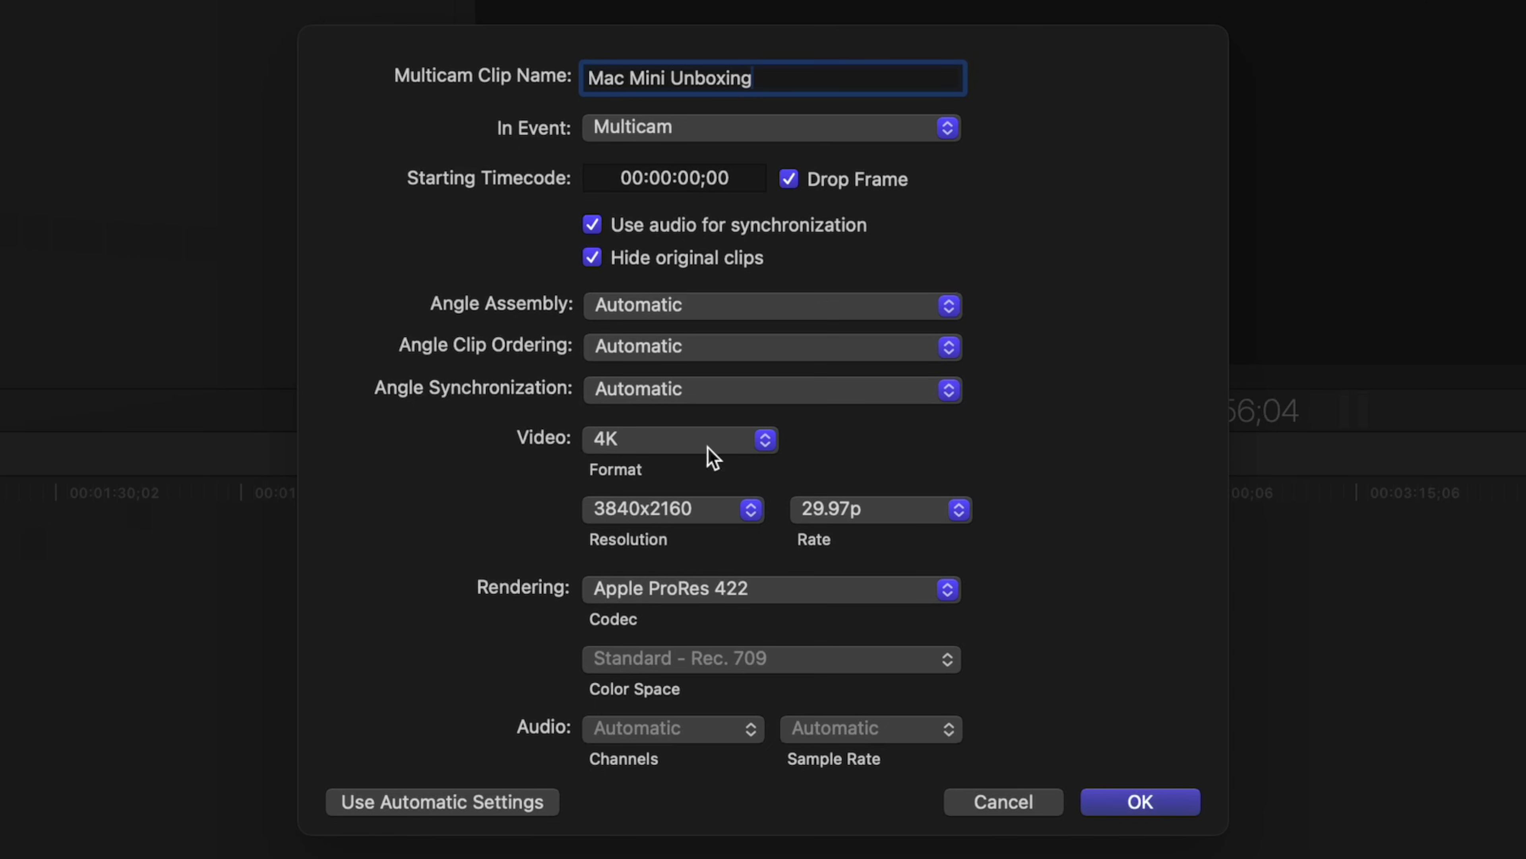
click(1151, 799)
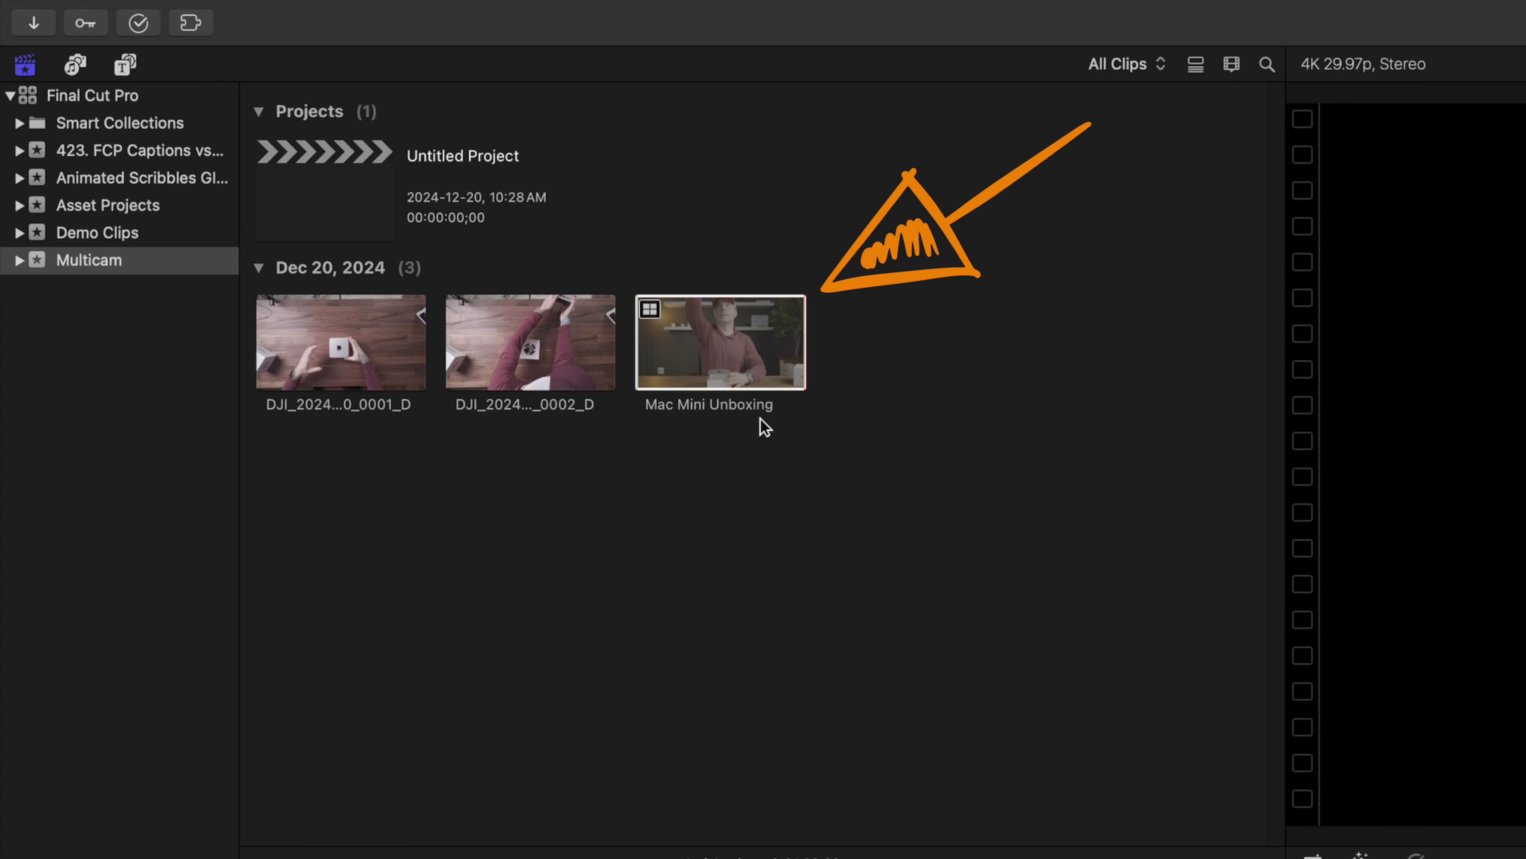
Open the Mac Mini Unboxing multicam clip's angles for editing and monitor angle 2's video at 12;13
click(716, 344)
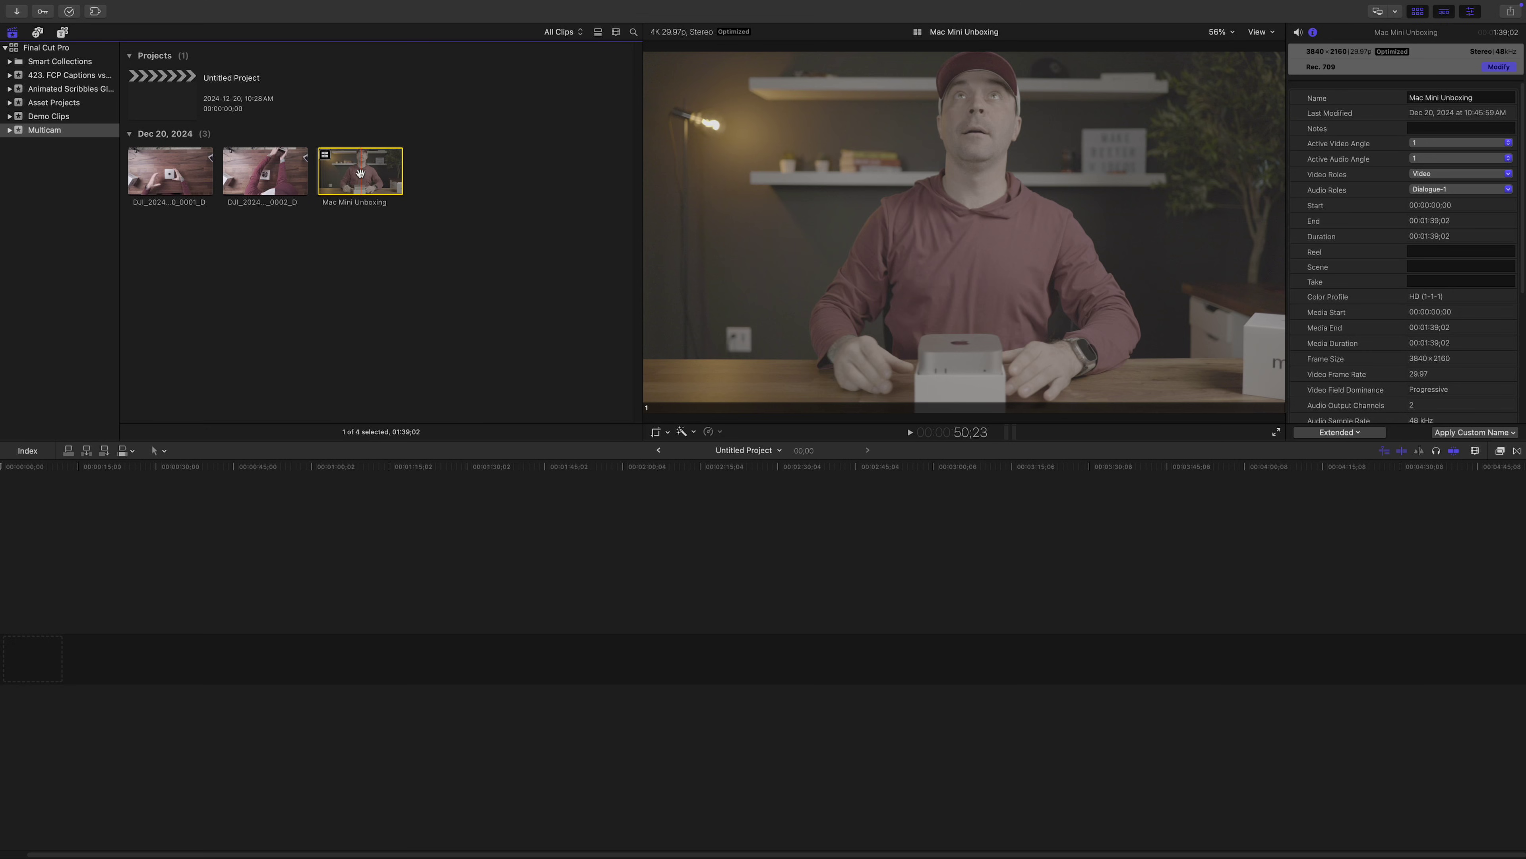
double_click(361, 174)
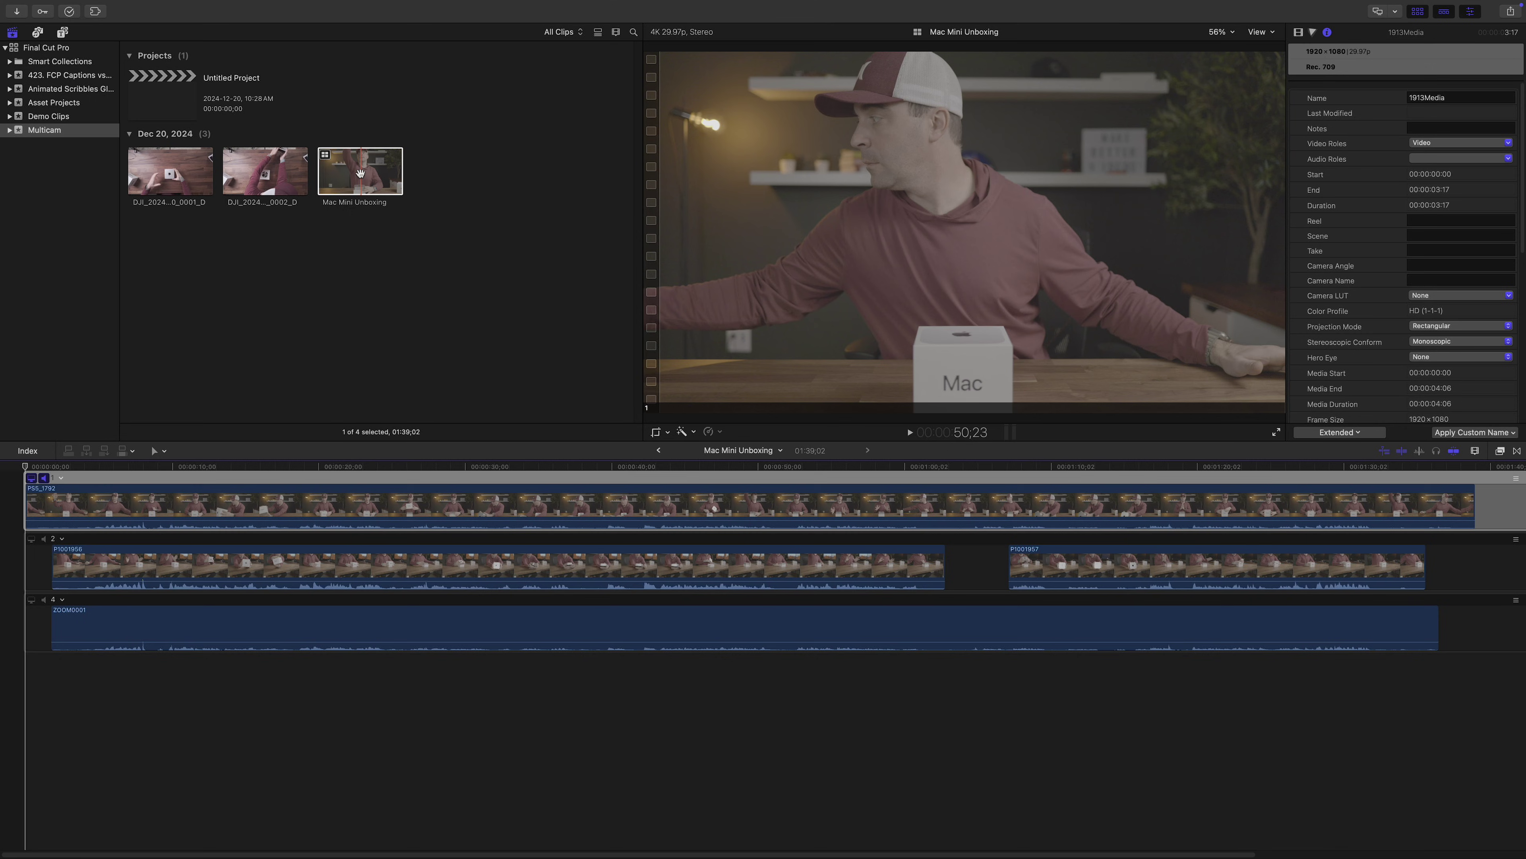
click(360, 174)
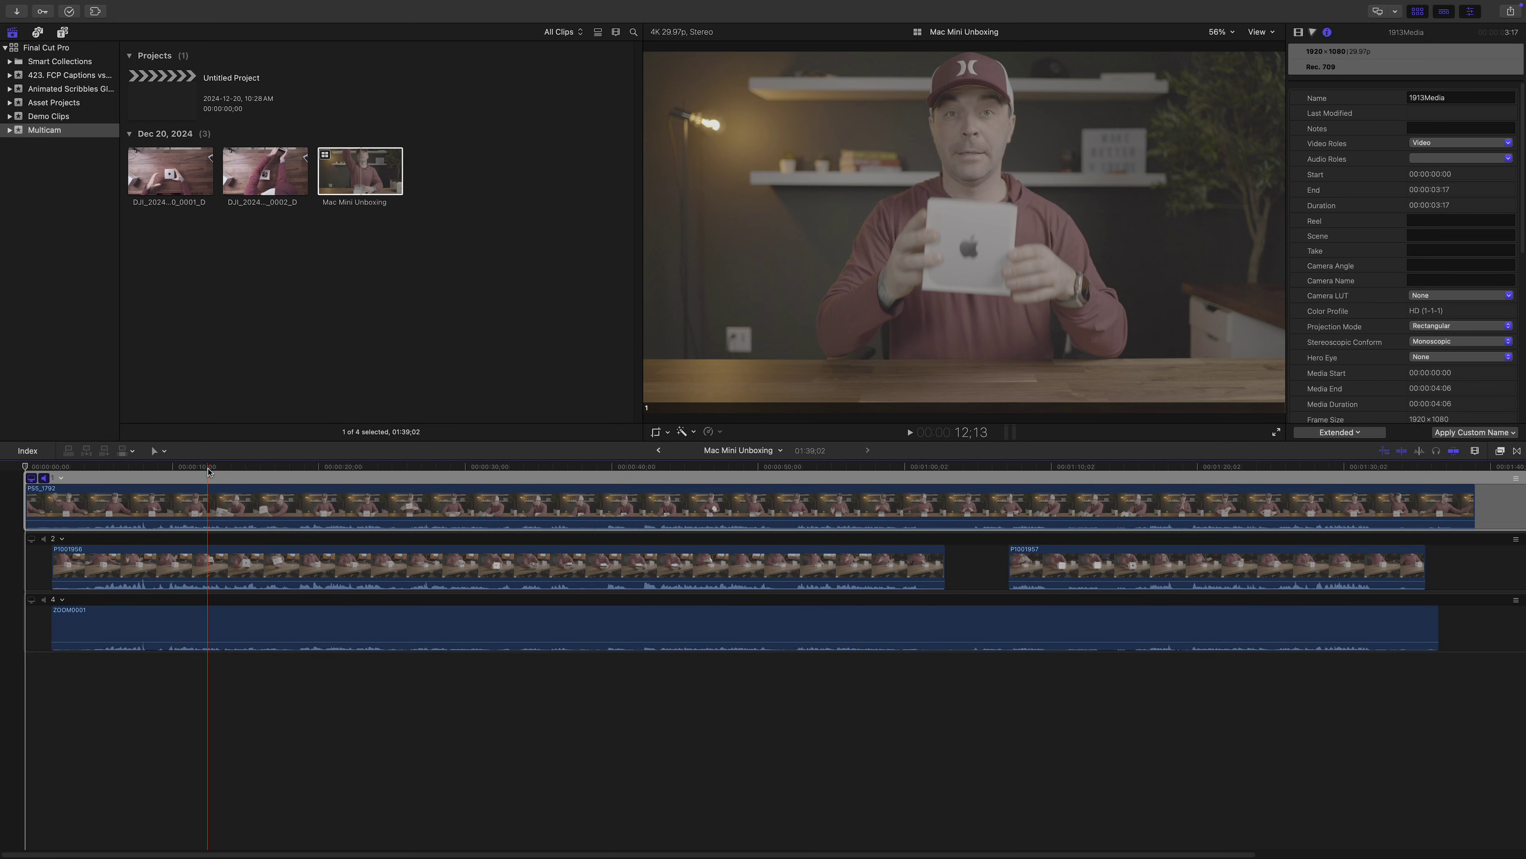
click(209, 471)
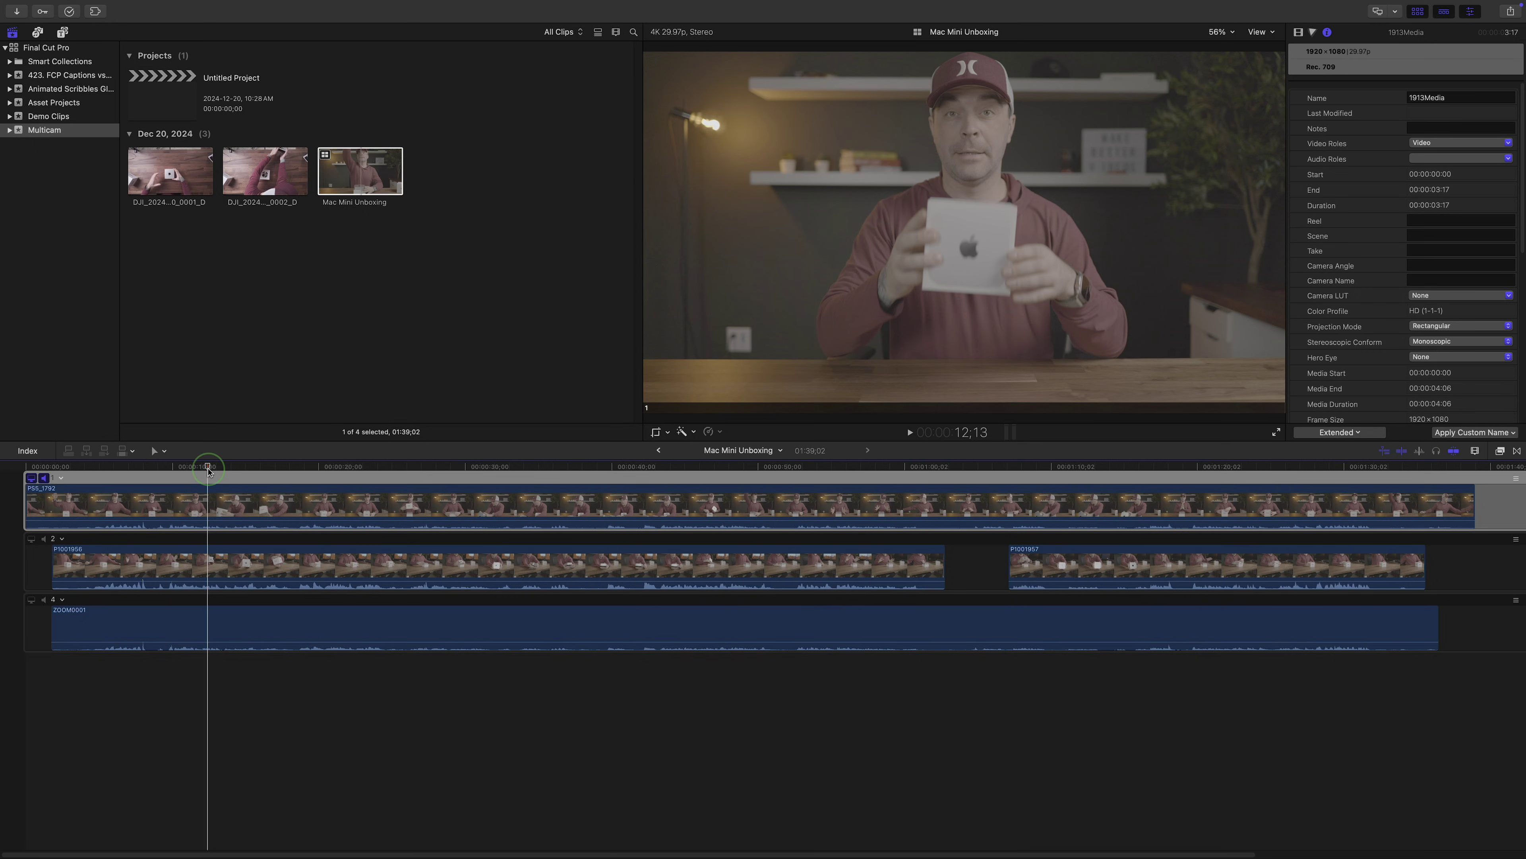
click(32, 538)
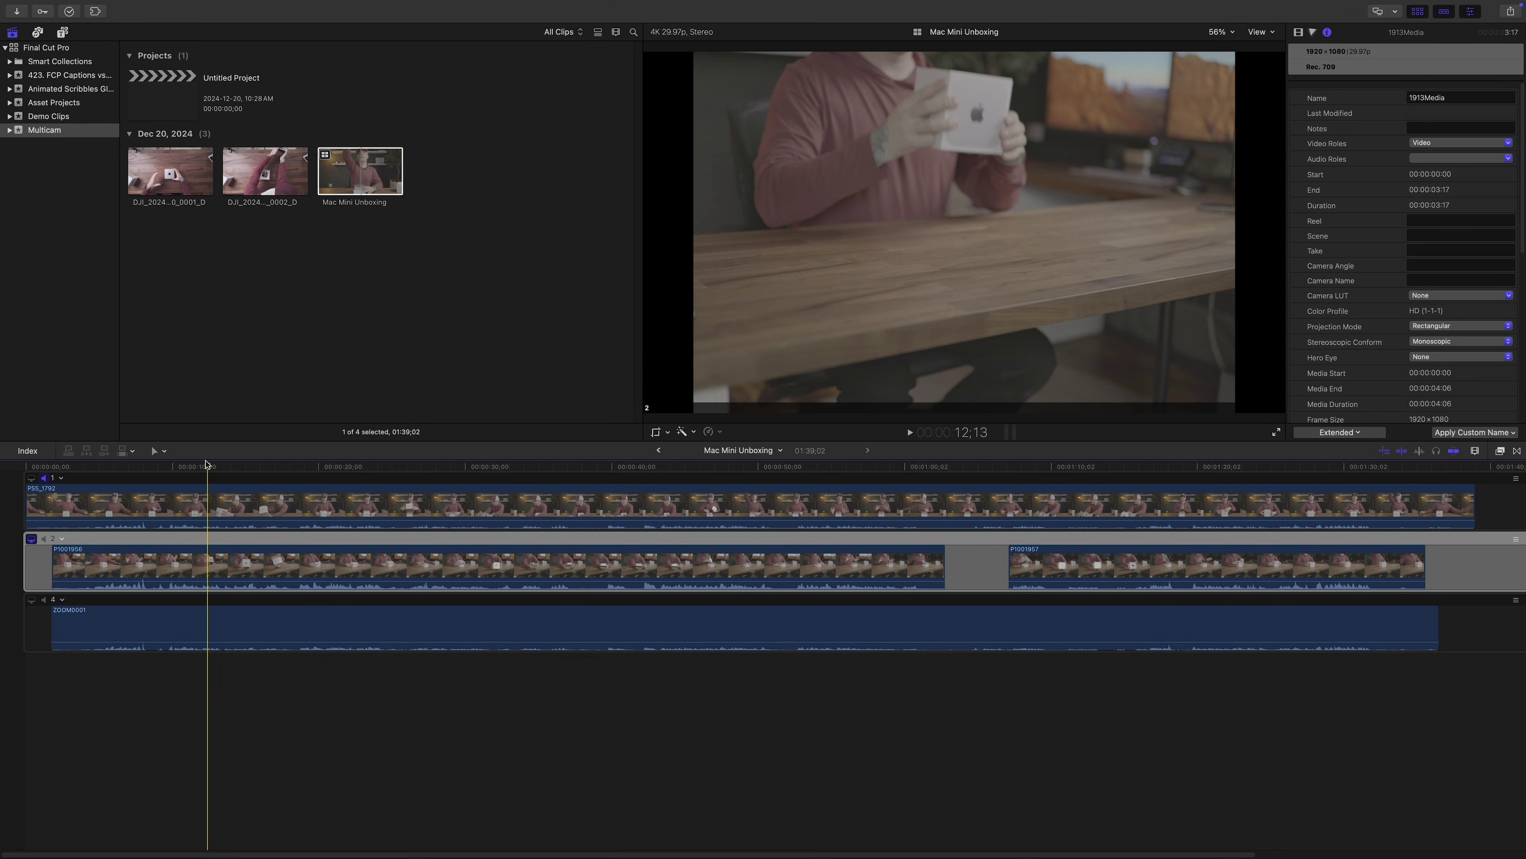
Apply the V-Log_V-Gamut_to_rec709 custom LUT to P1001956, P1001957 and PS5_1792, scaling both angle 2 clips to 130%
click(1500, 450)
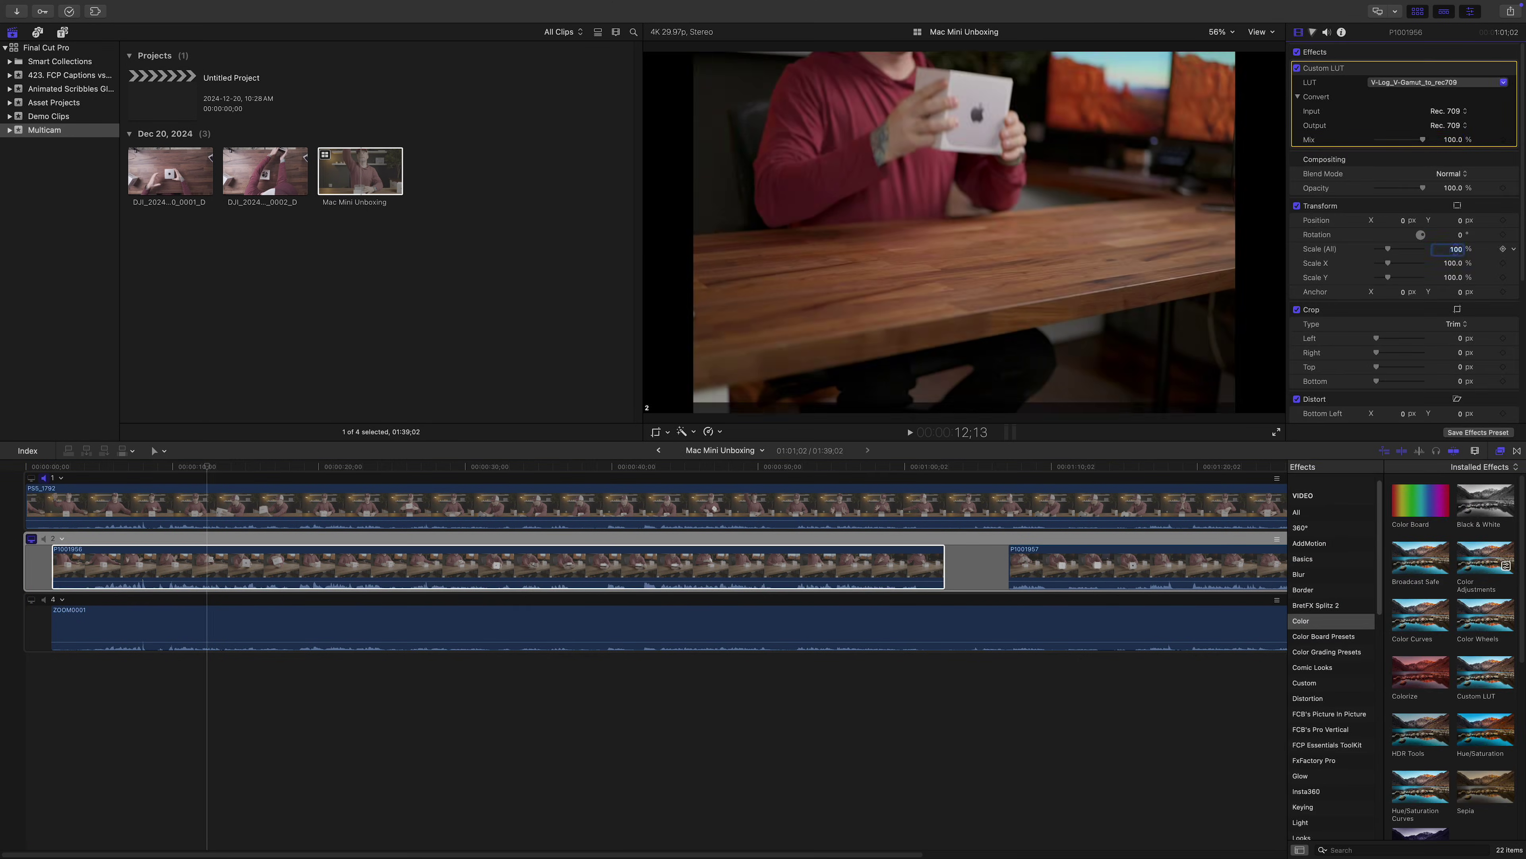
text(130)
key(Return)
click(1082, 566)
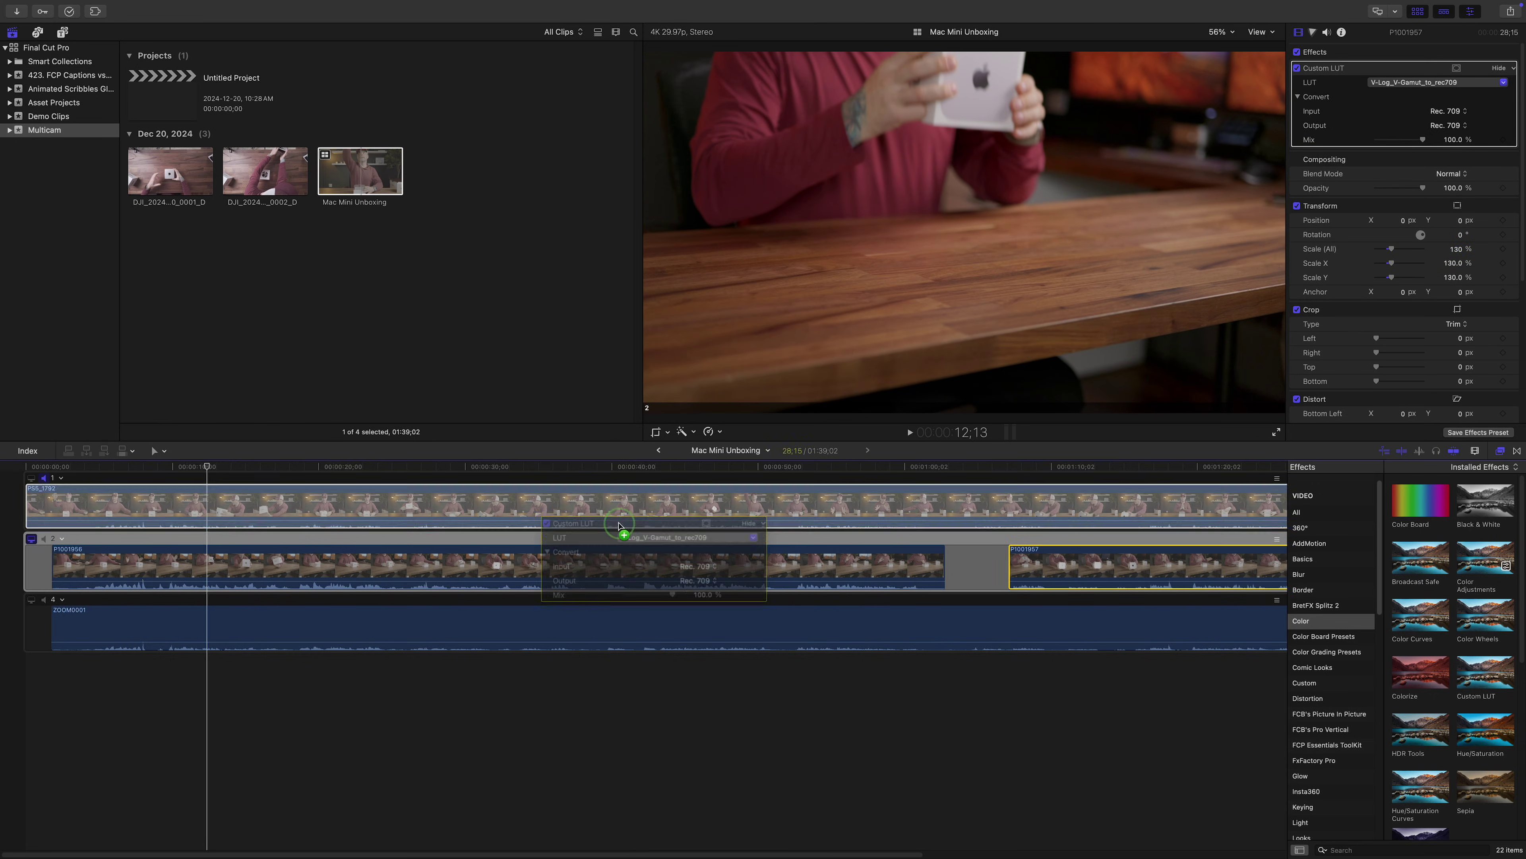
click(212, 506)
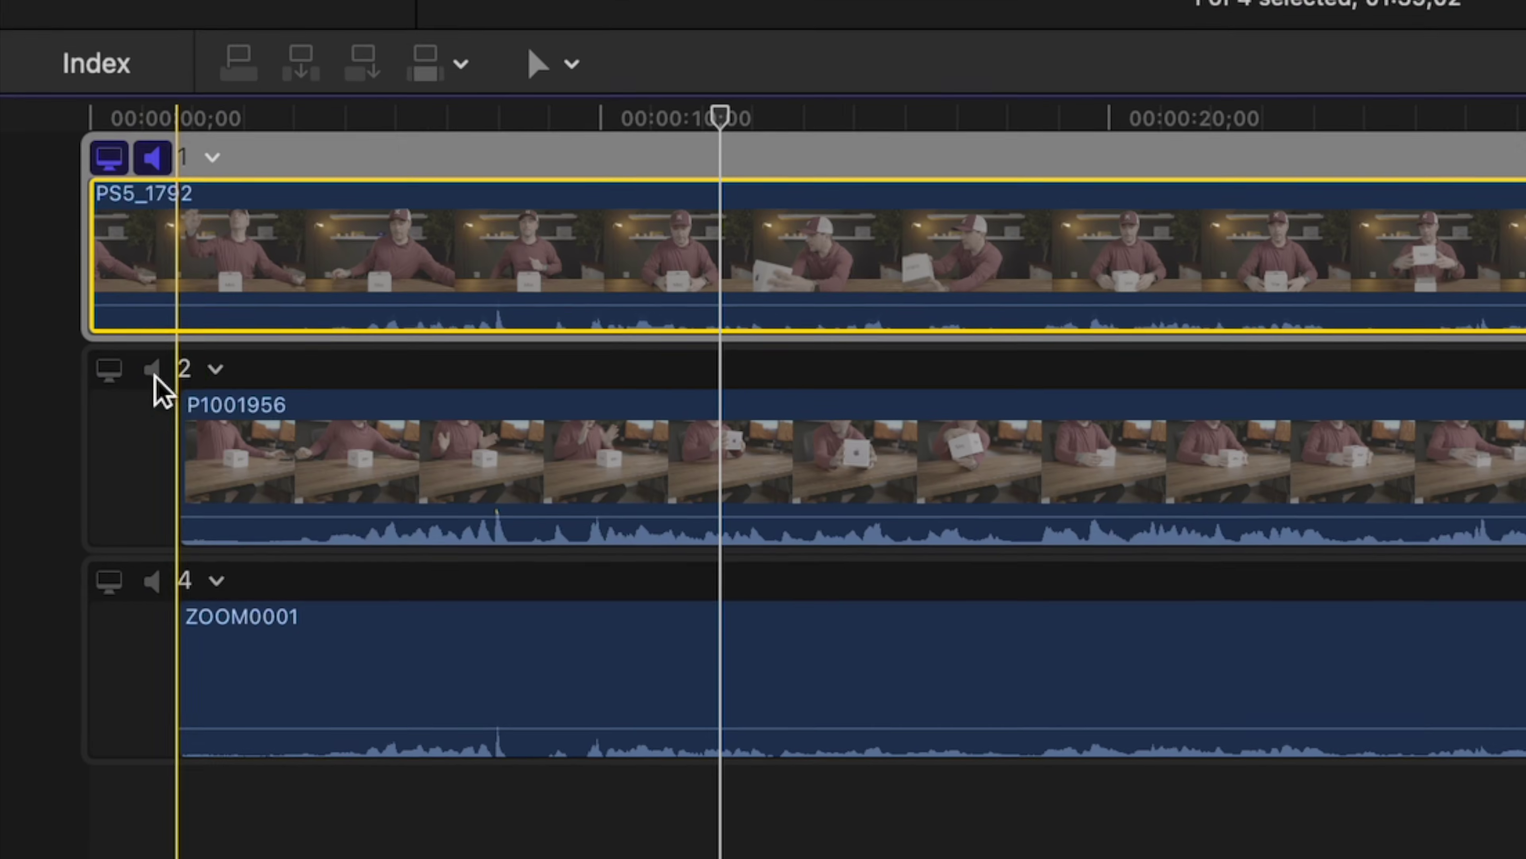
Enable audio monitoring for angles 2 and 4, and select the ZOOM0001 clip
click(43, 538)
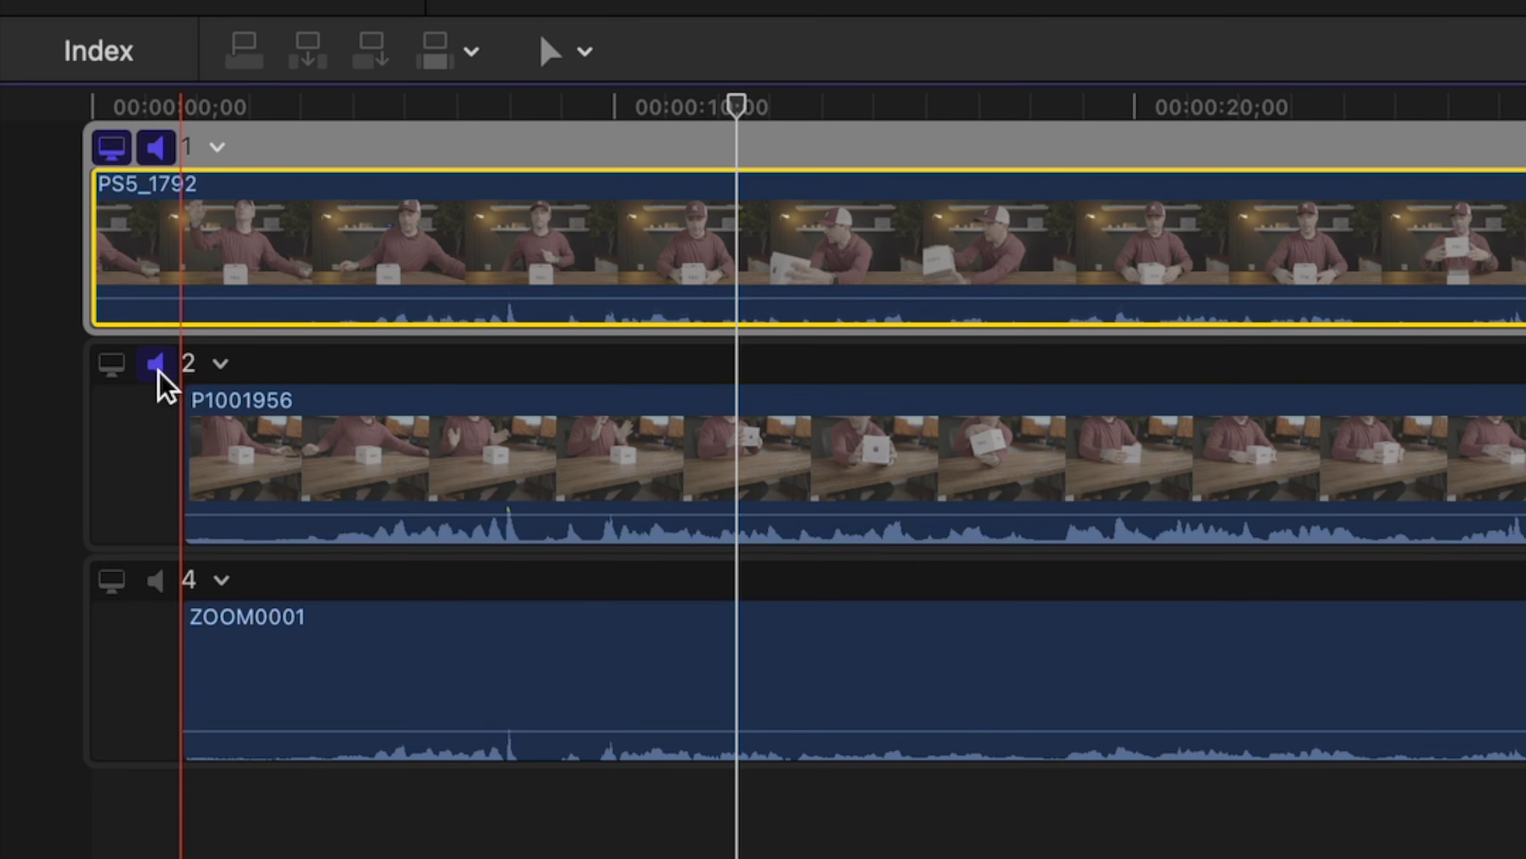
click(155, 581)
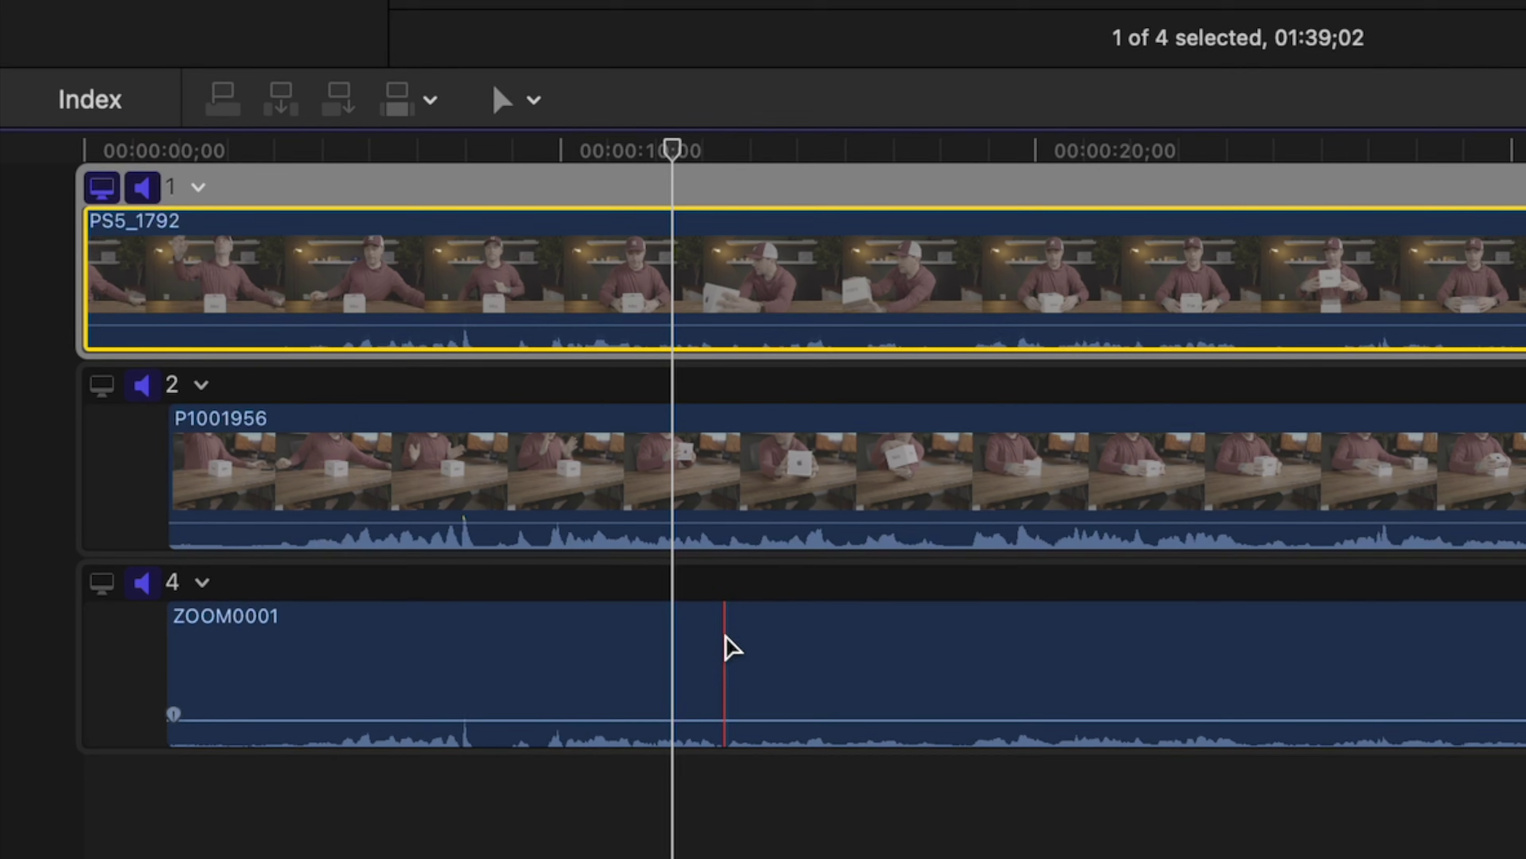
click(941, 653)
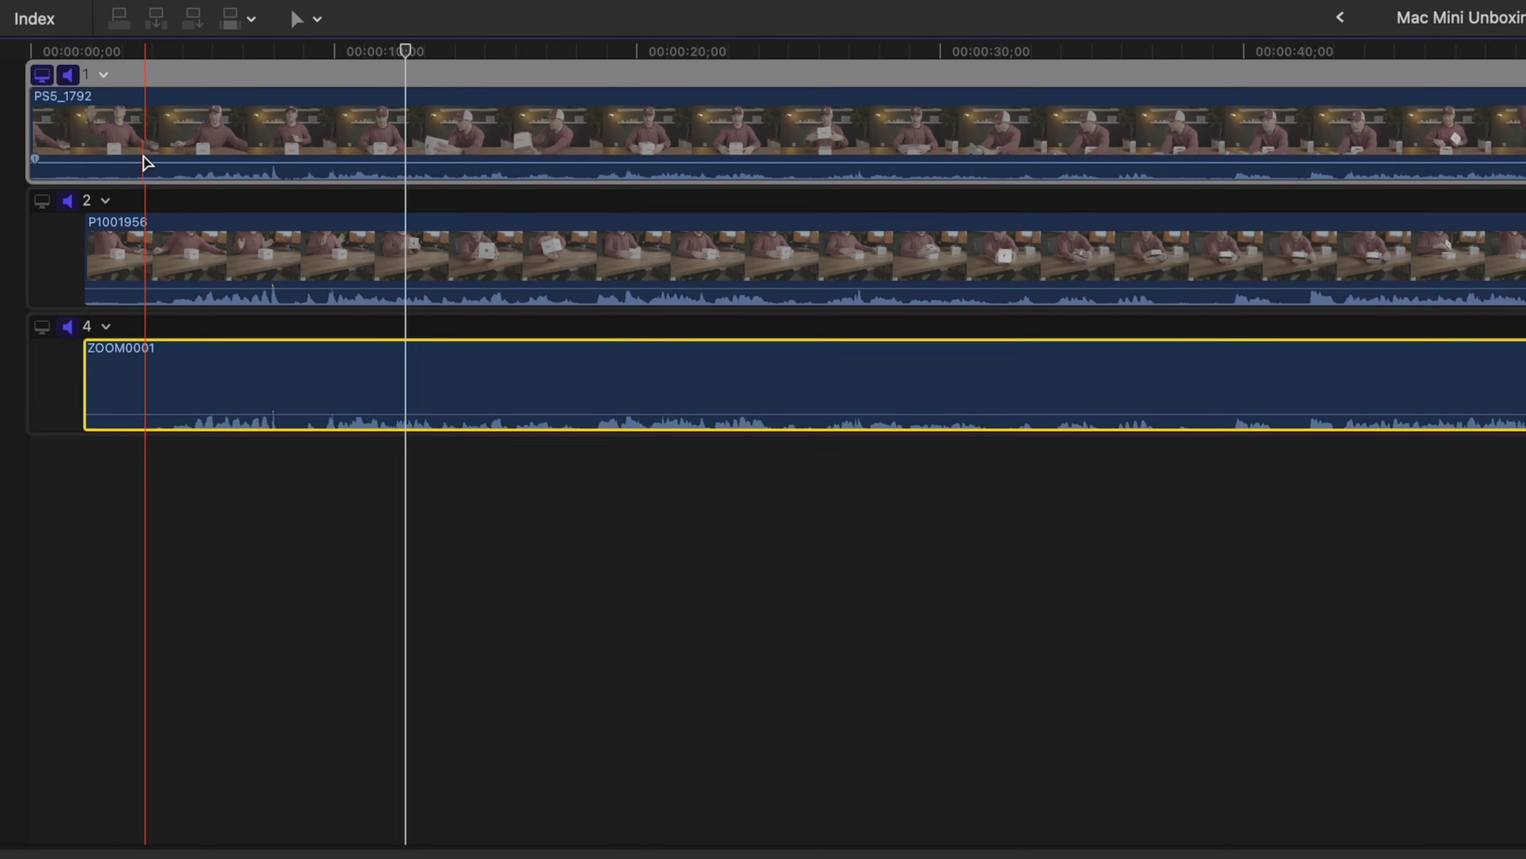
Add an empty angle below angle 2 and place the two DJI clips in it, one after the other
click(106, 201)
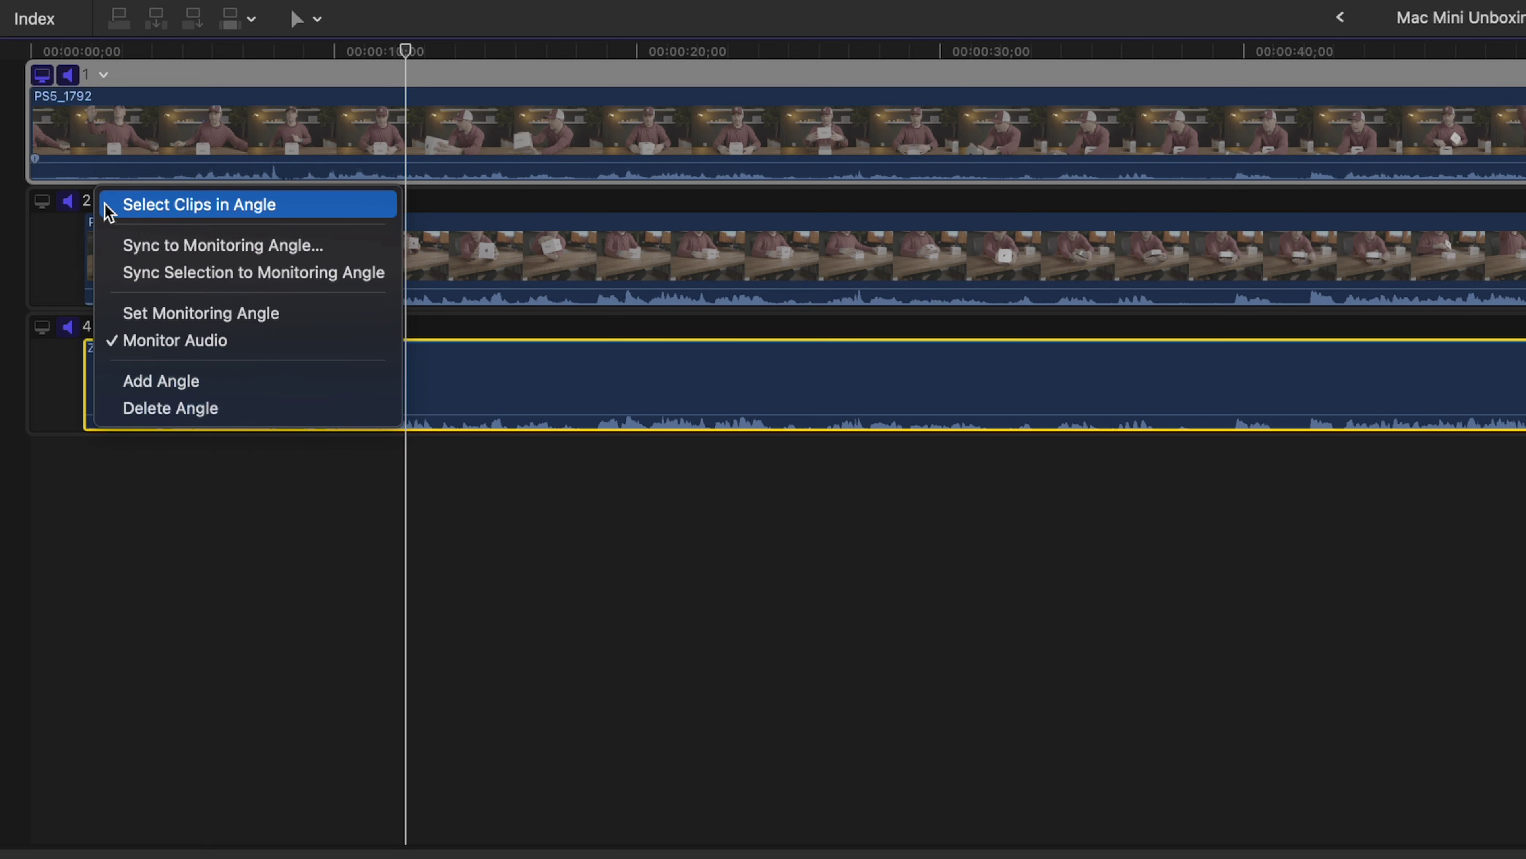
click(173, 385)
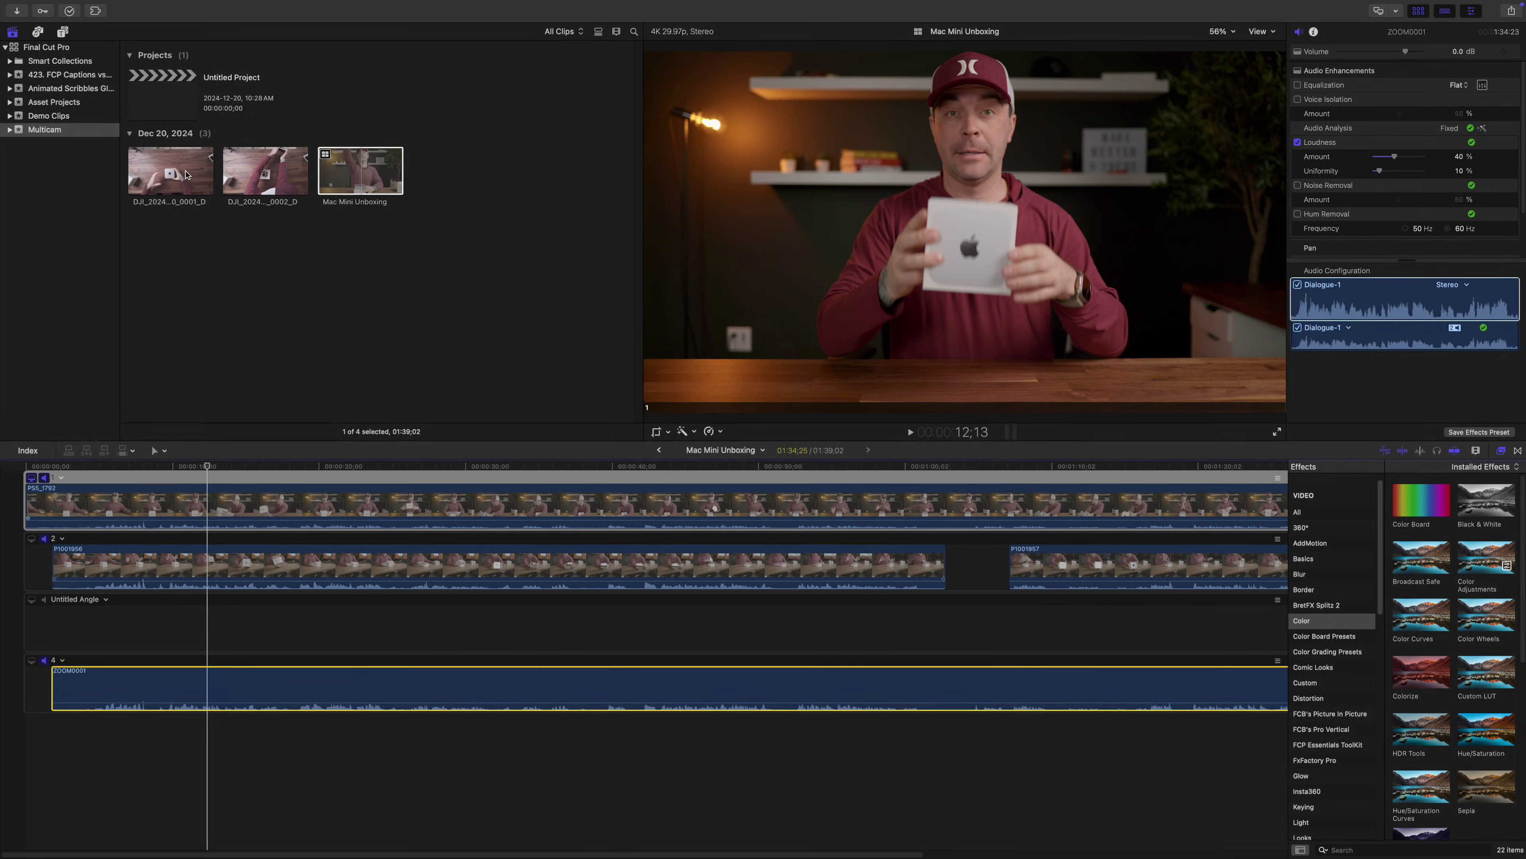
click(170, 171)
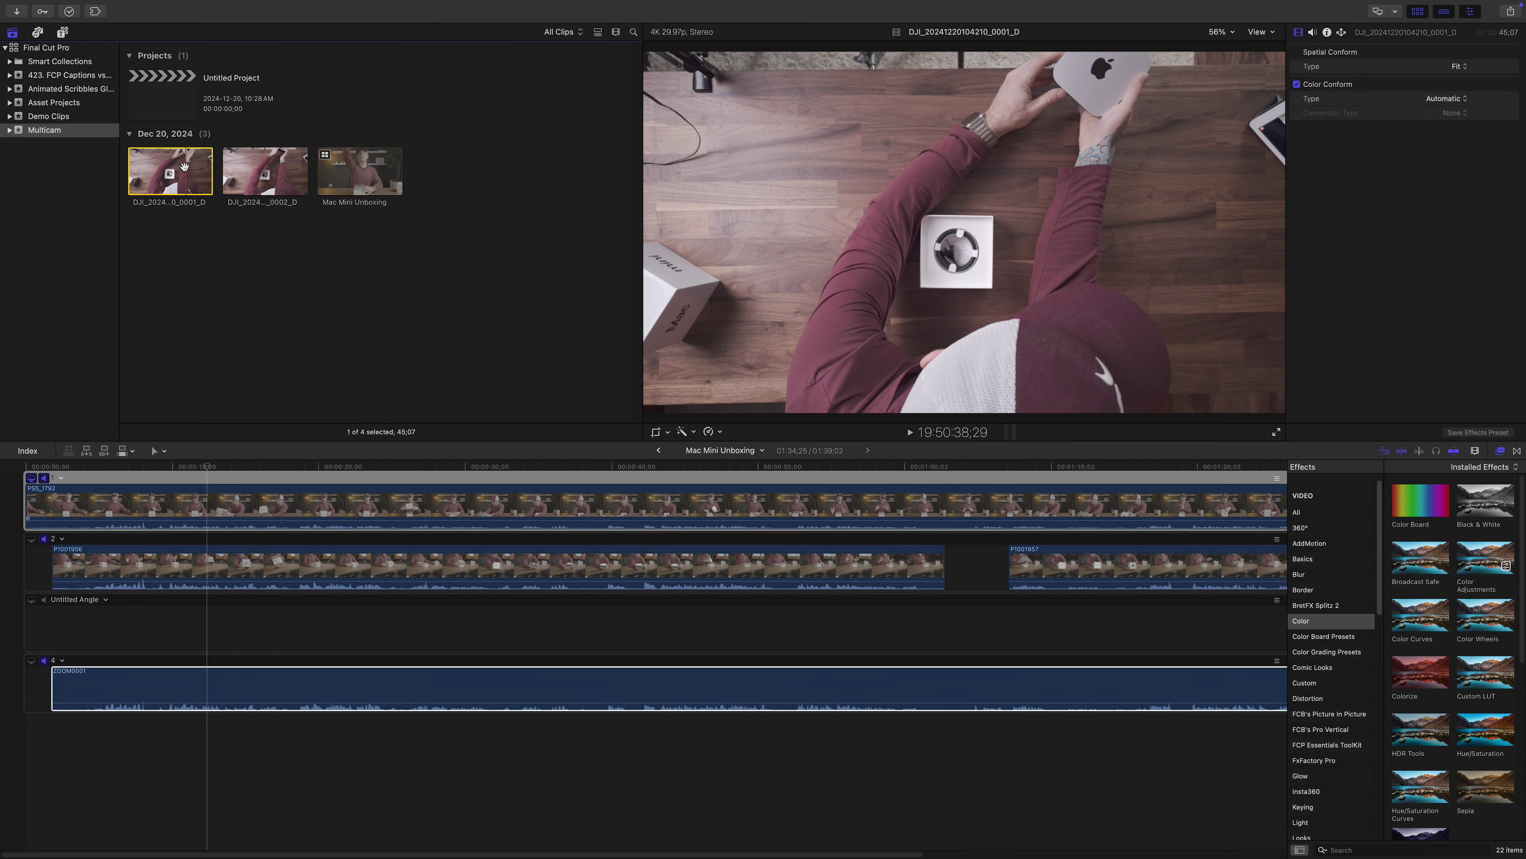
drag(165, 302, 115, 619)
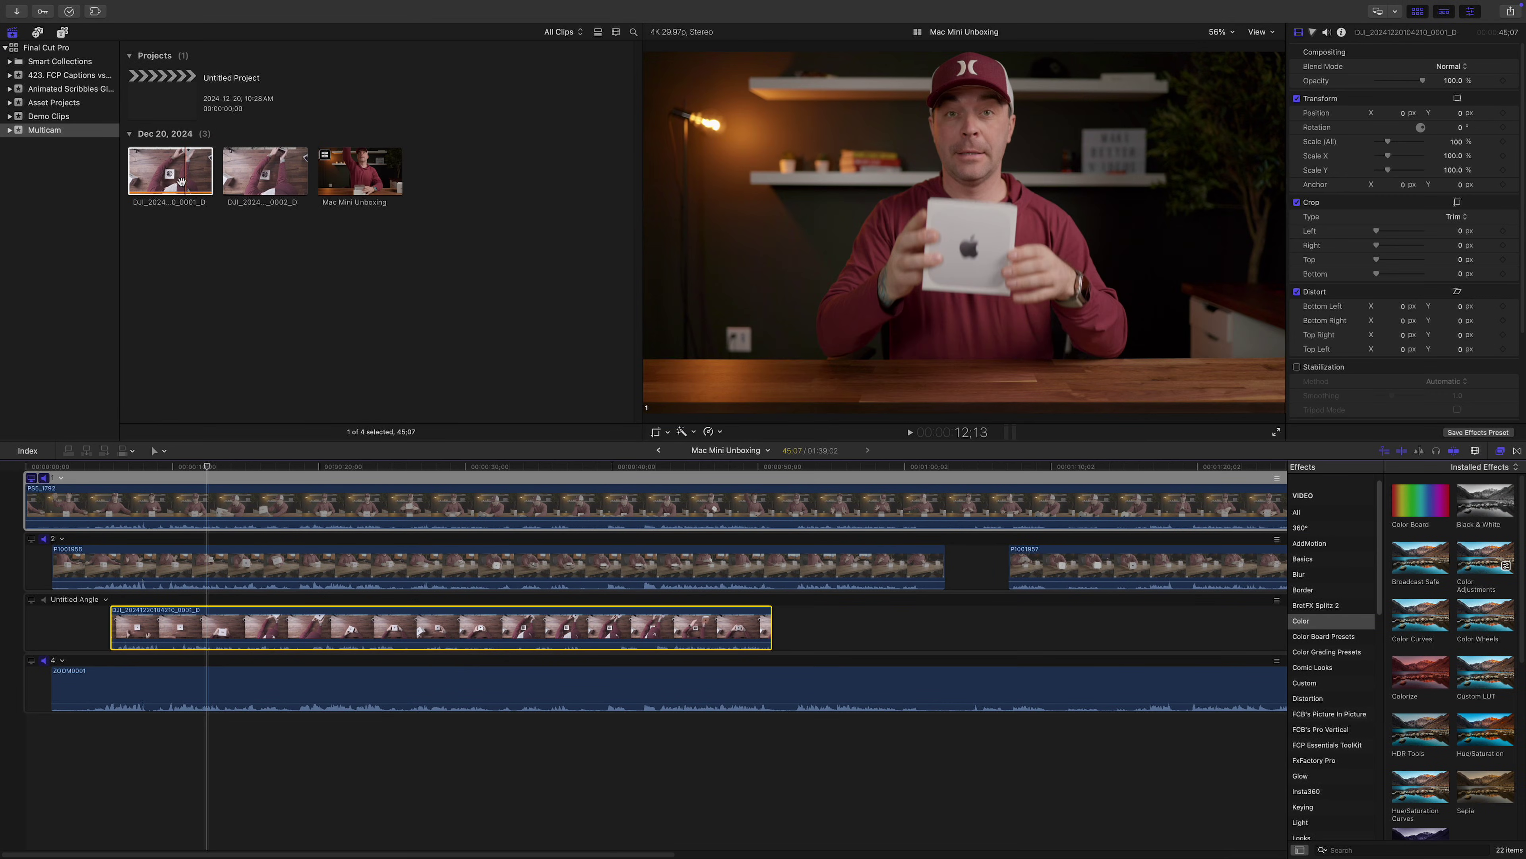
drag(268, 167, 836, 627)
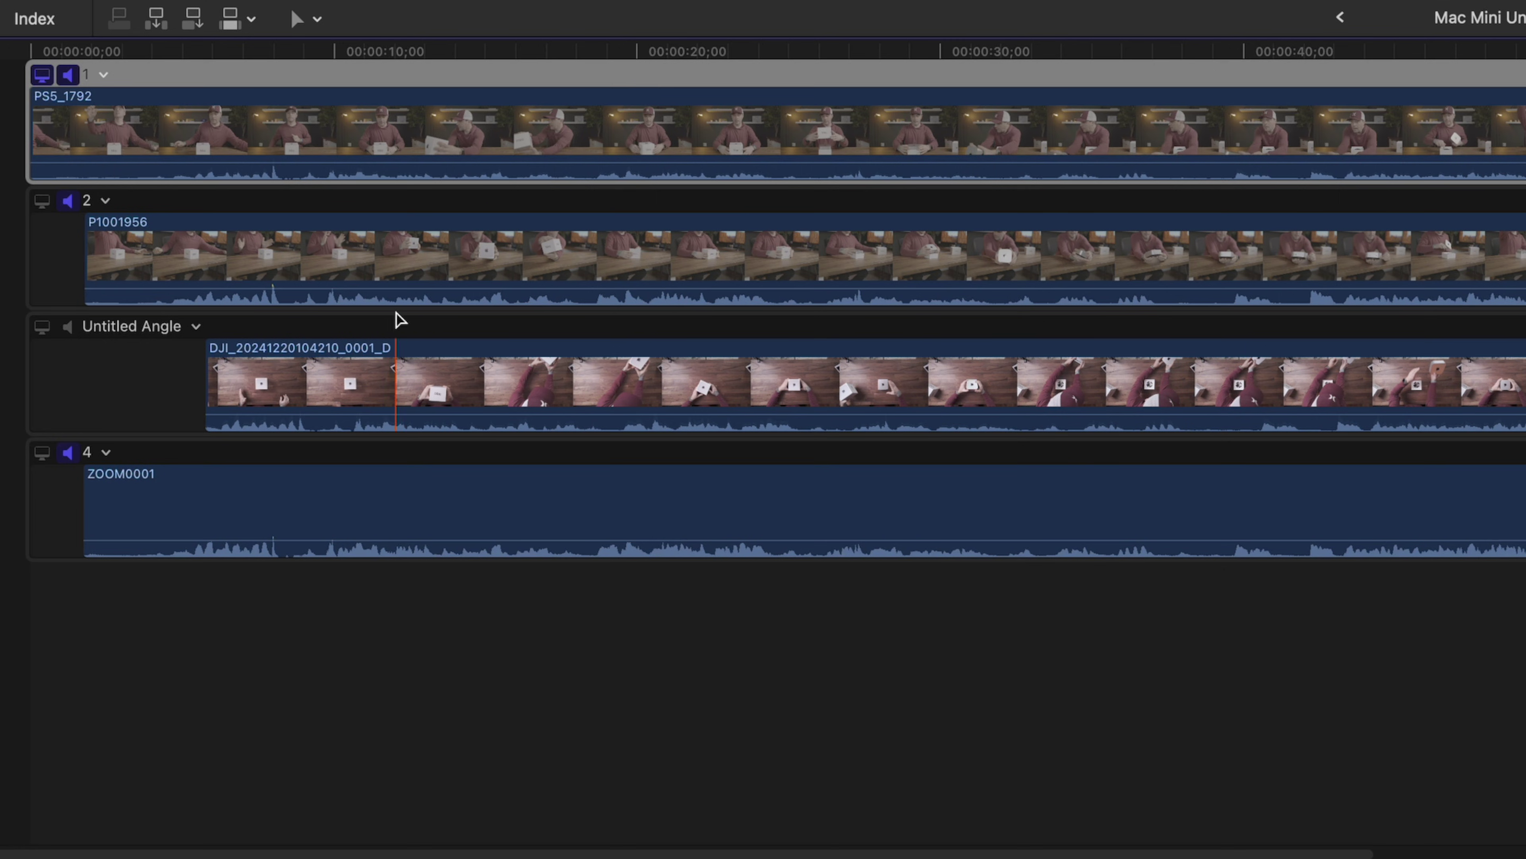
Sync the untitled DJI angle to the monitoring angle and set it as the monitored video angle
click(195, 327)
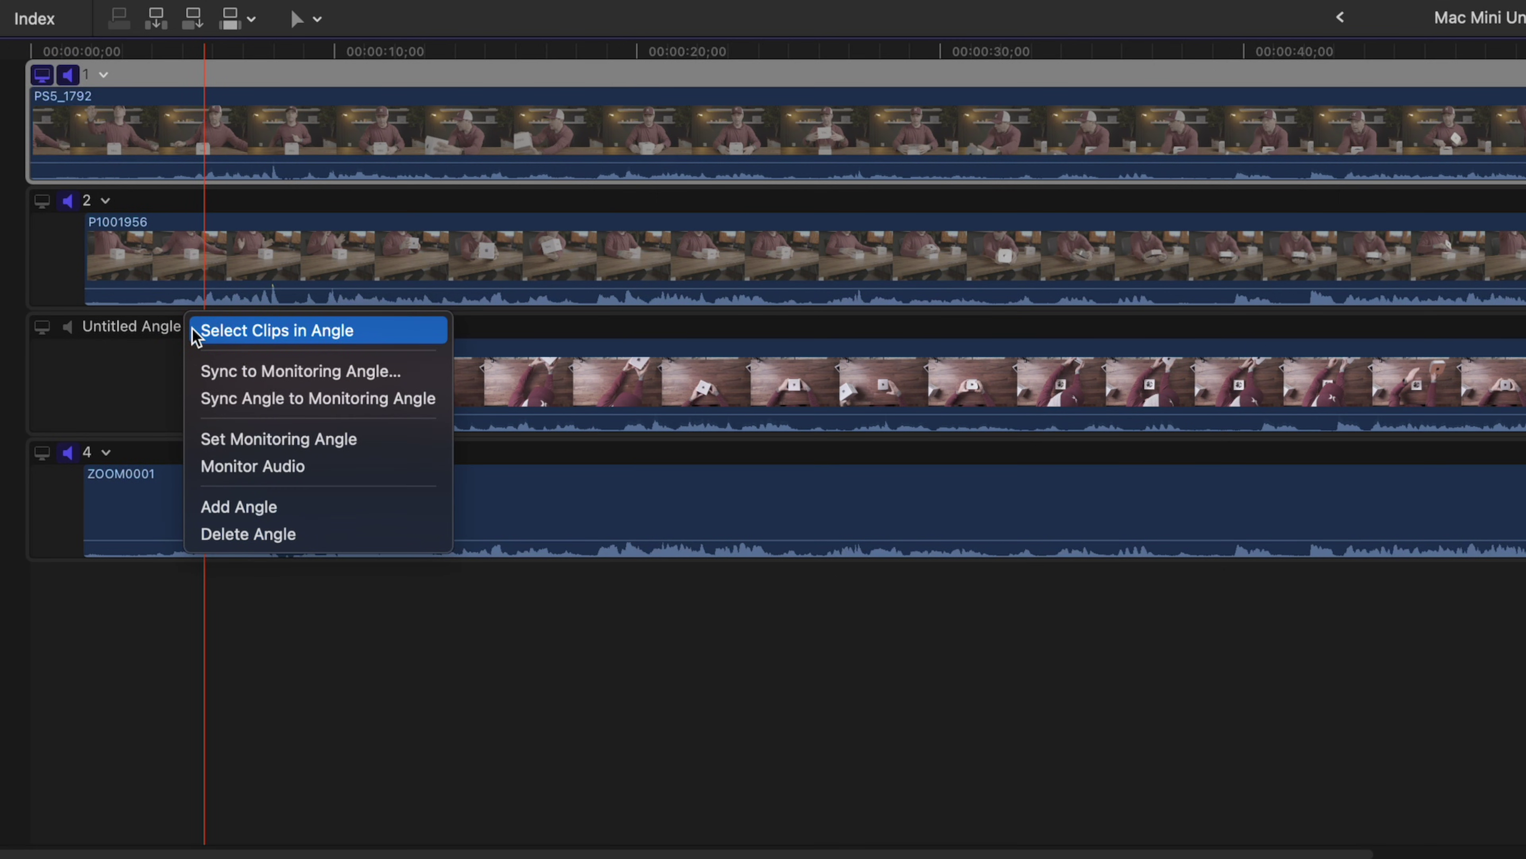
click(233, 400)
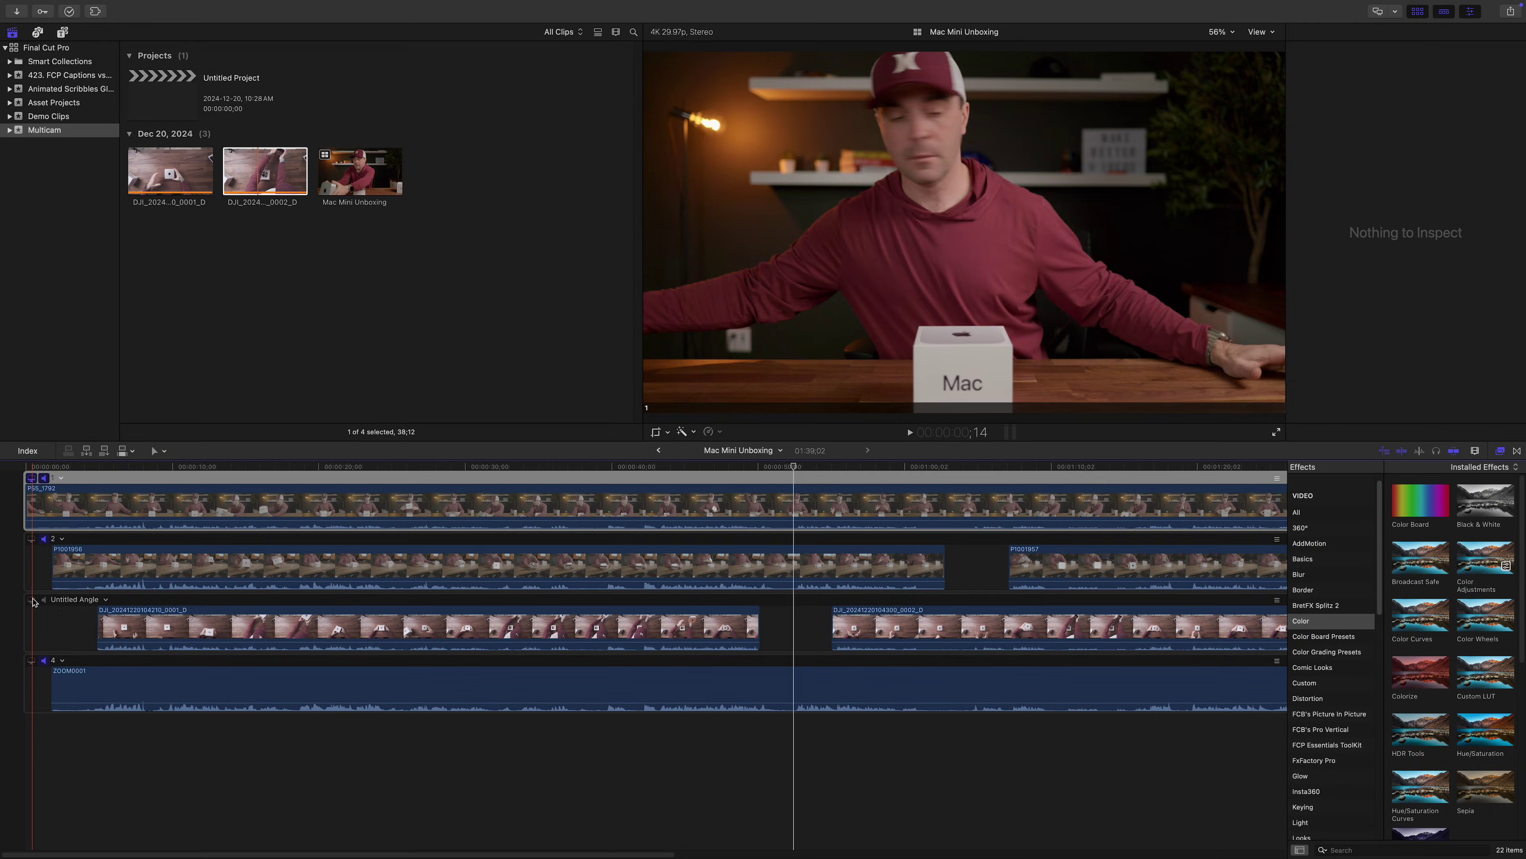
click(42, 326)
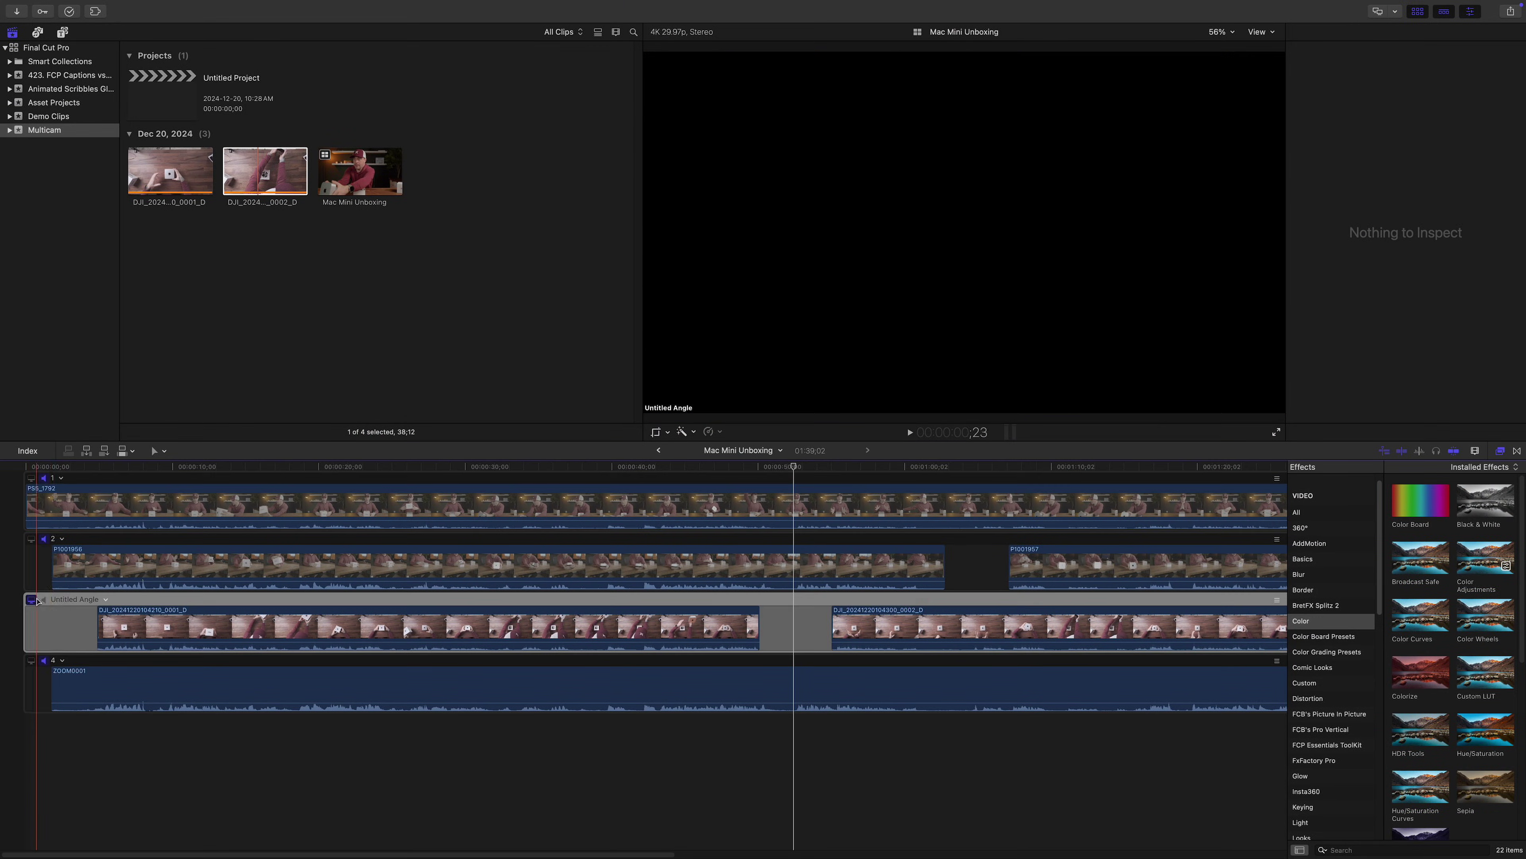
Apply the DJI OSMO Pocket 3 D-Log M to Rec.709 V1 custom LUT to both DJI clips, with scale 149% and Y position 160.8 px
click(256, 628)
click(1502, 84)
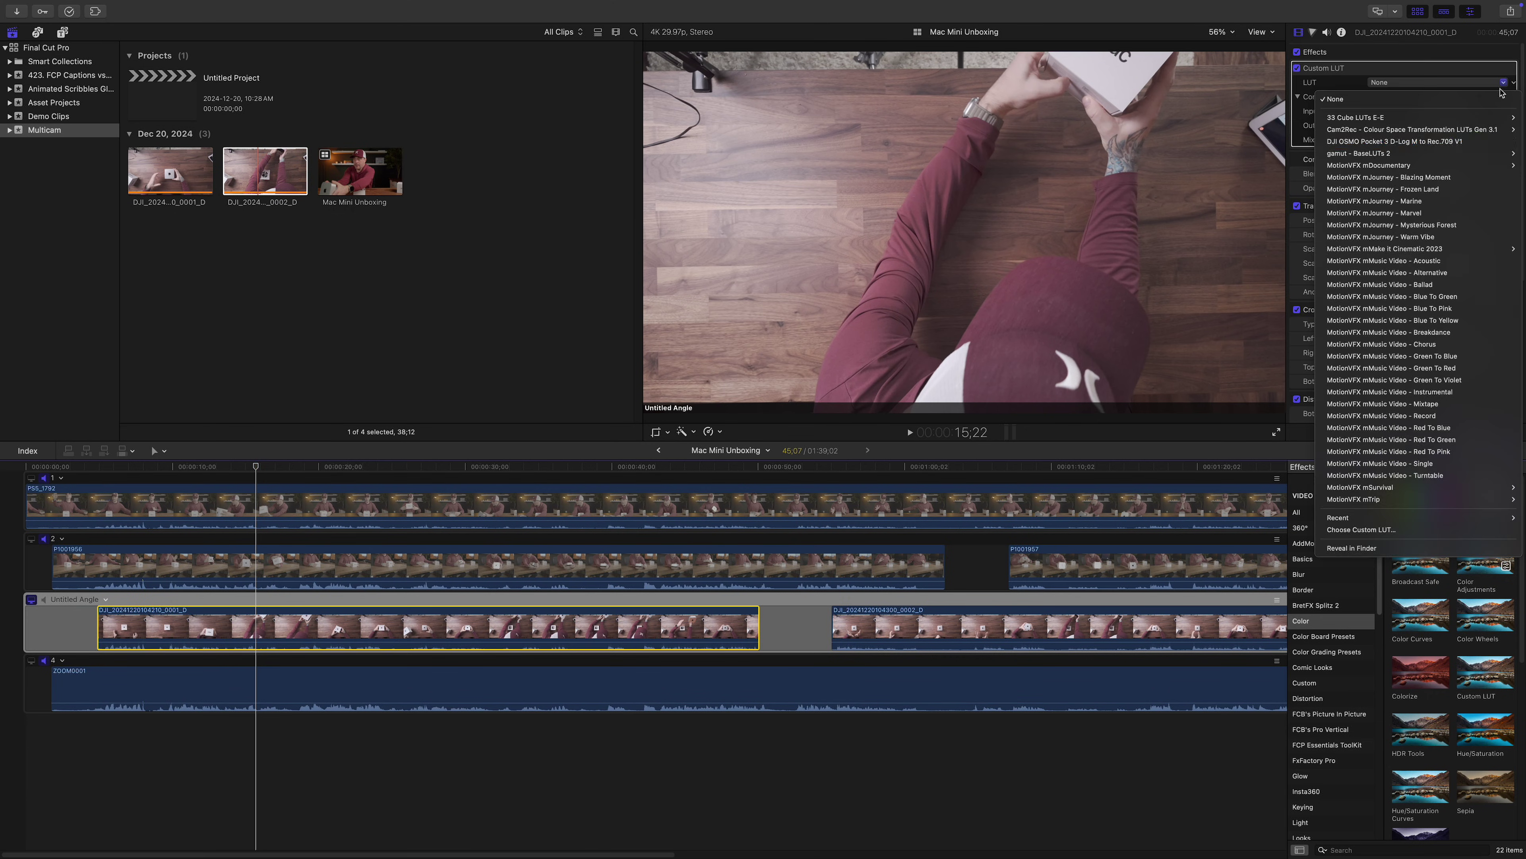
click(1394, 141)
click(1043, 628)
click(1461, 221)
text(160.8)
key(Return)
Rename the untitled angle as 3 and monitor only angle 1's video and audio
click(80, 600)
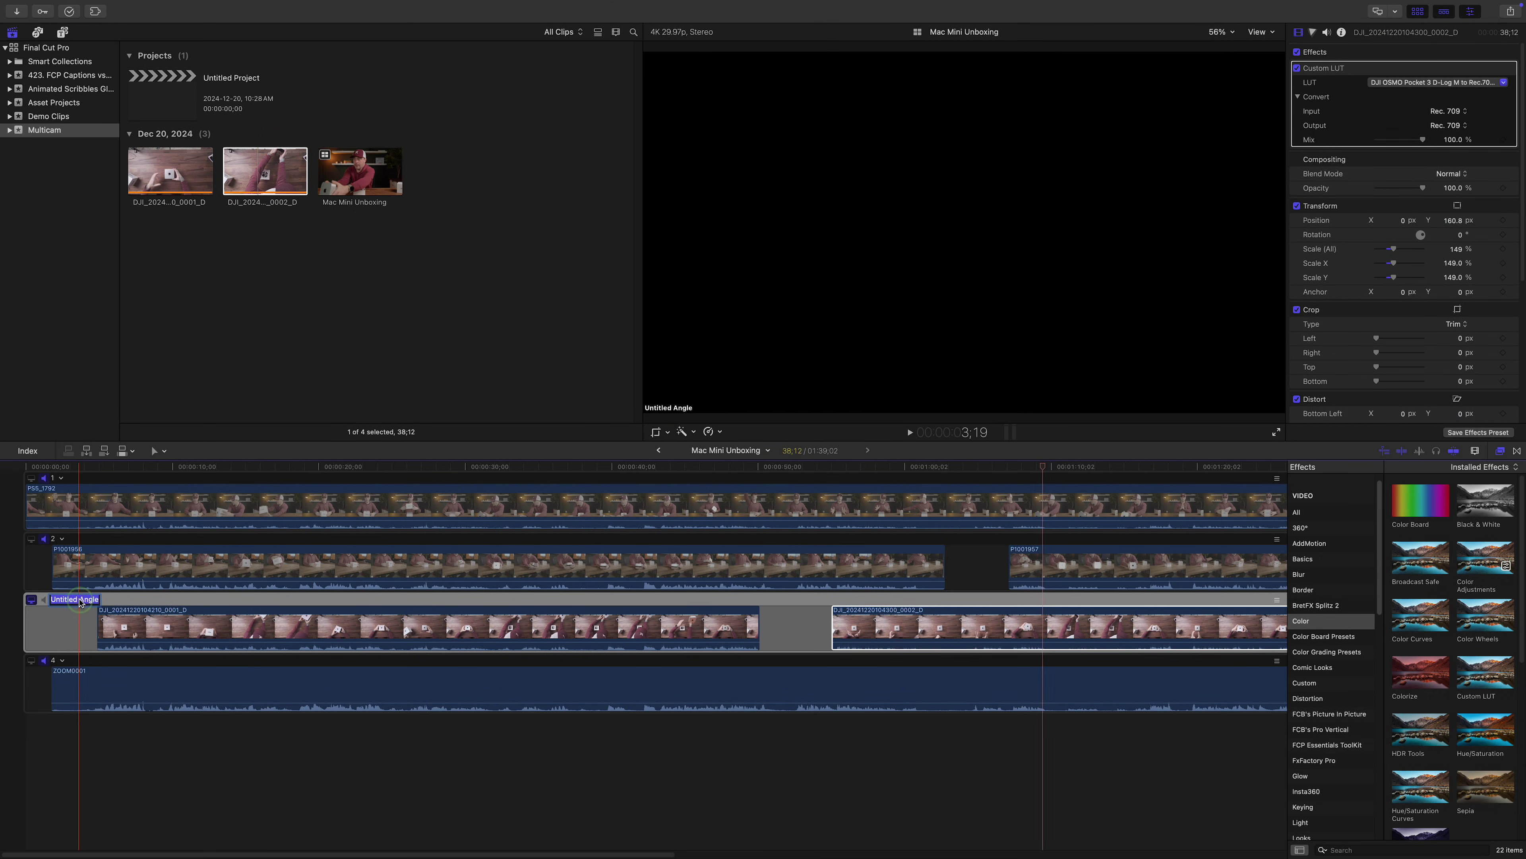
key(Return)
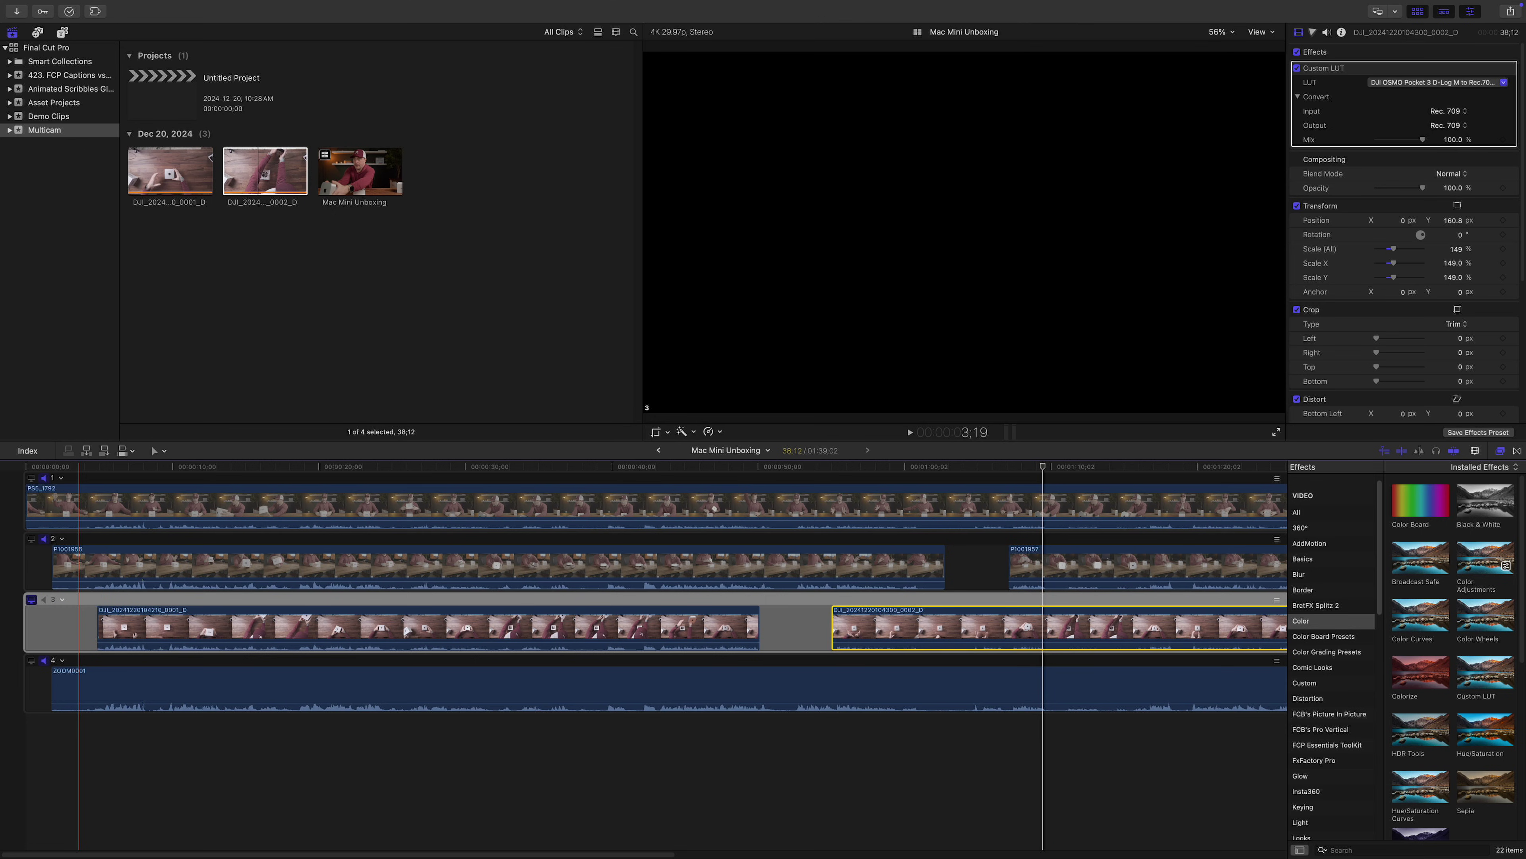
click(43, 663)
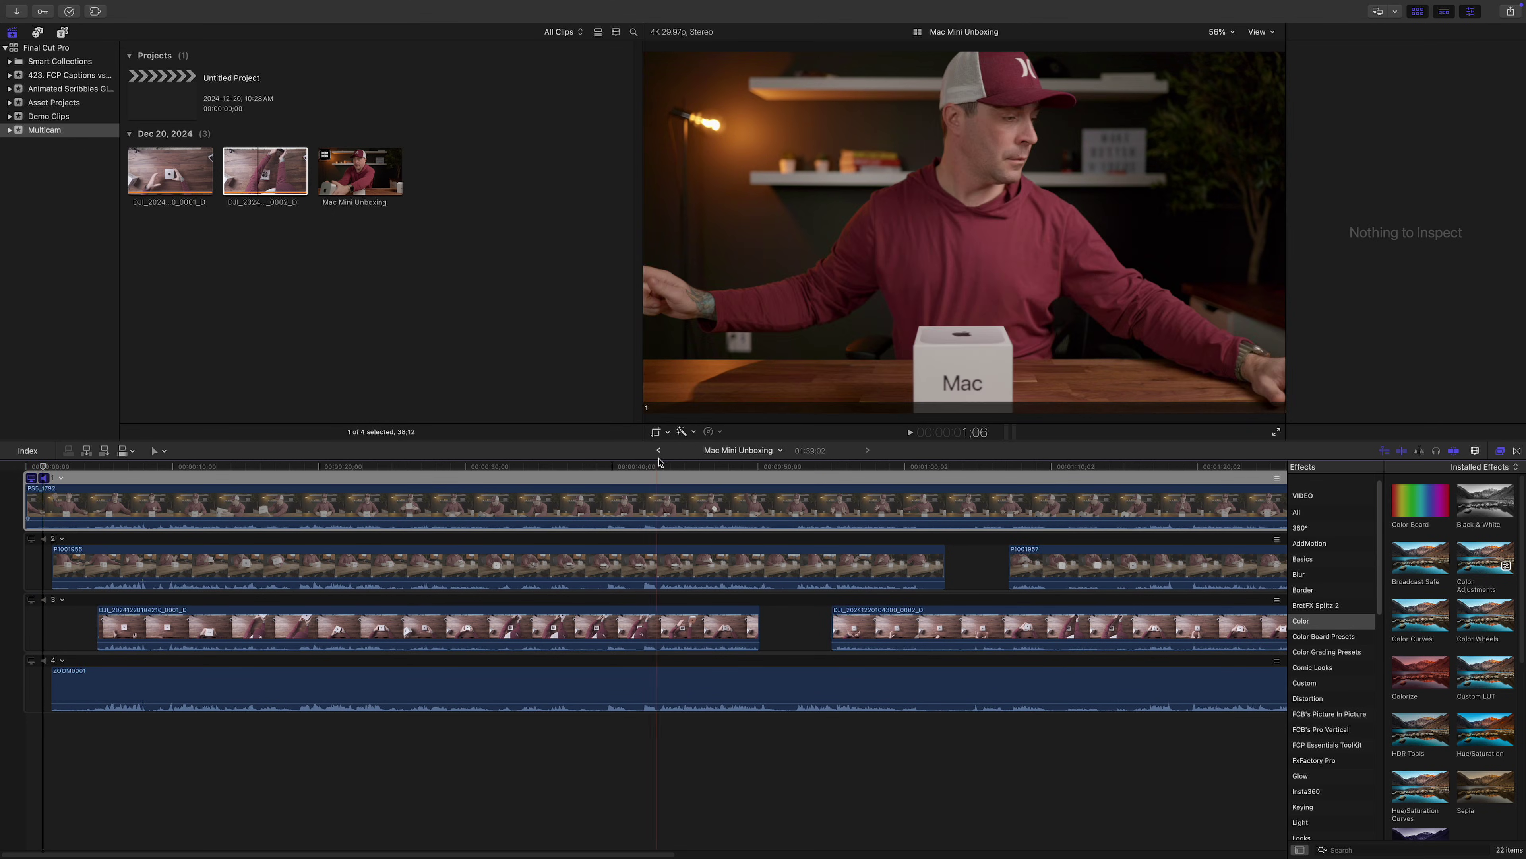
Return to Untitled Project and place the Mac Mini Unboxing multicam clip at the start of its timeline
click(658, 450)
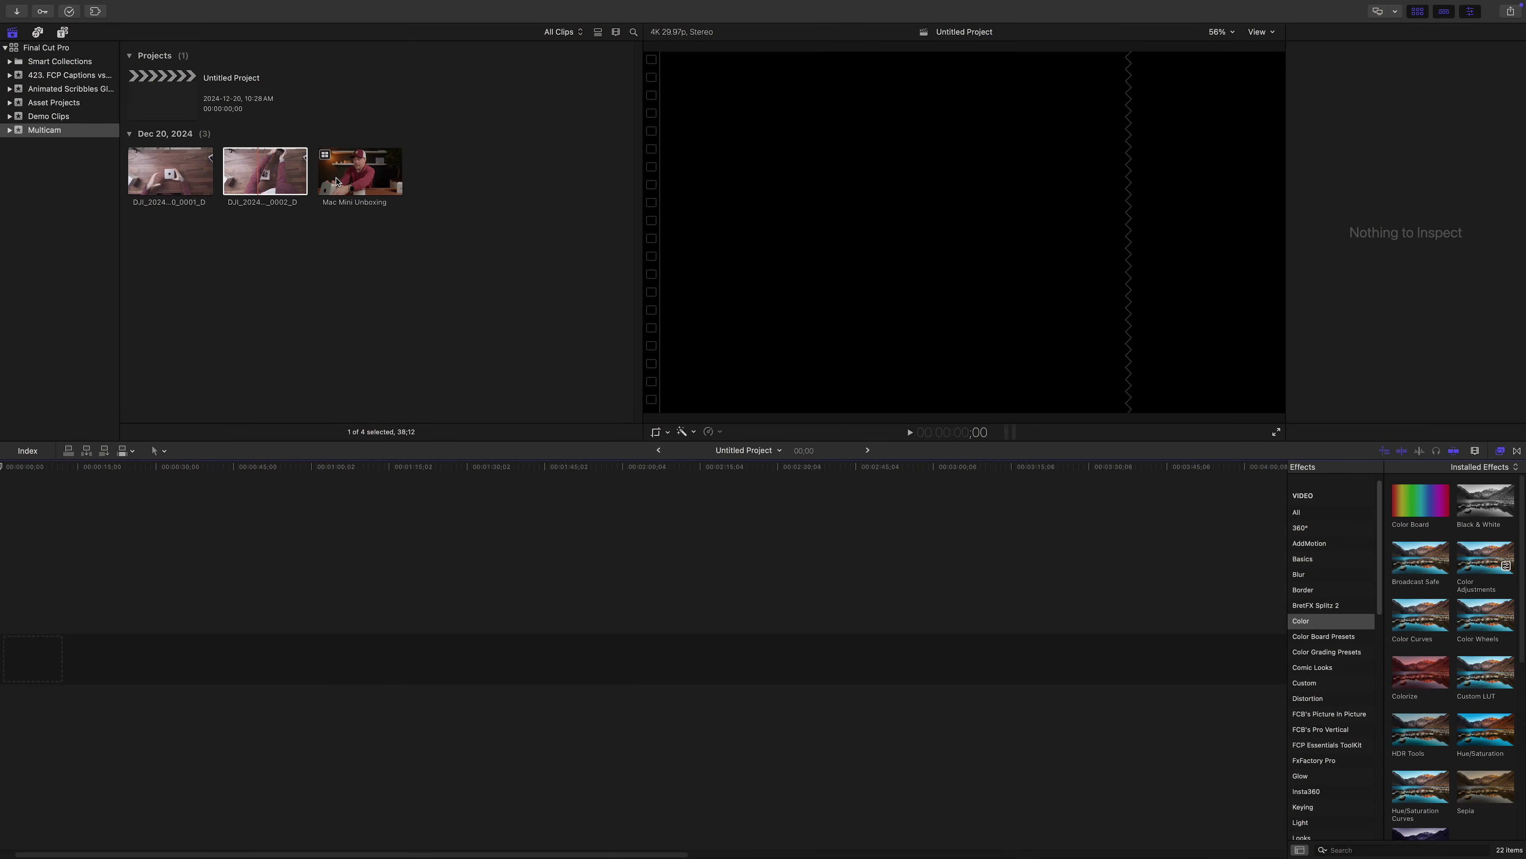
drag(336, 182, 66, 655)
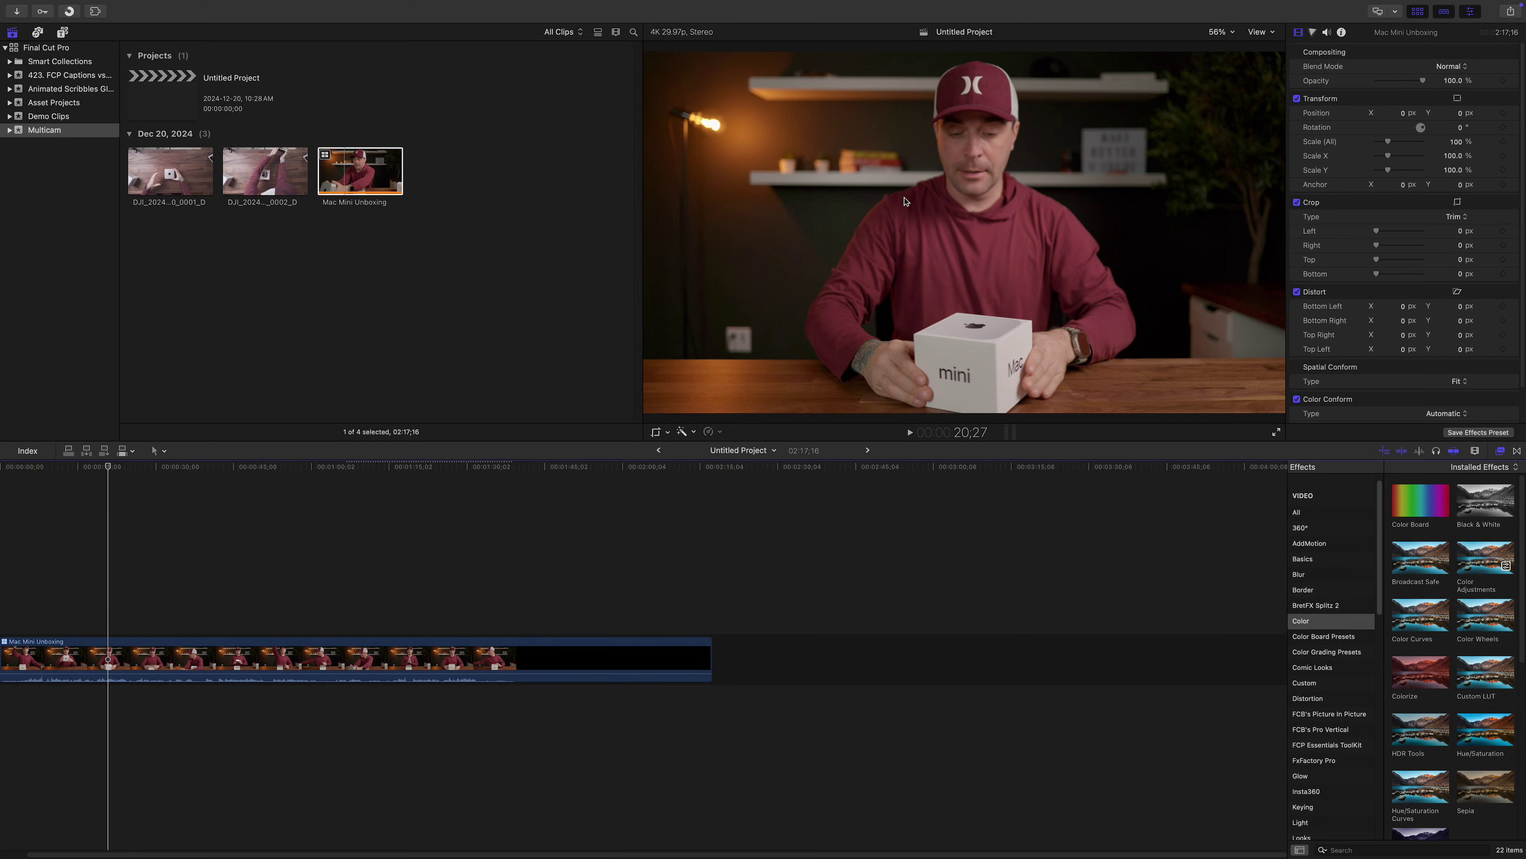
Hide the browser and show the multicam angles beside the viewer
click(1417, 12)
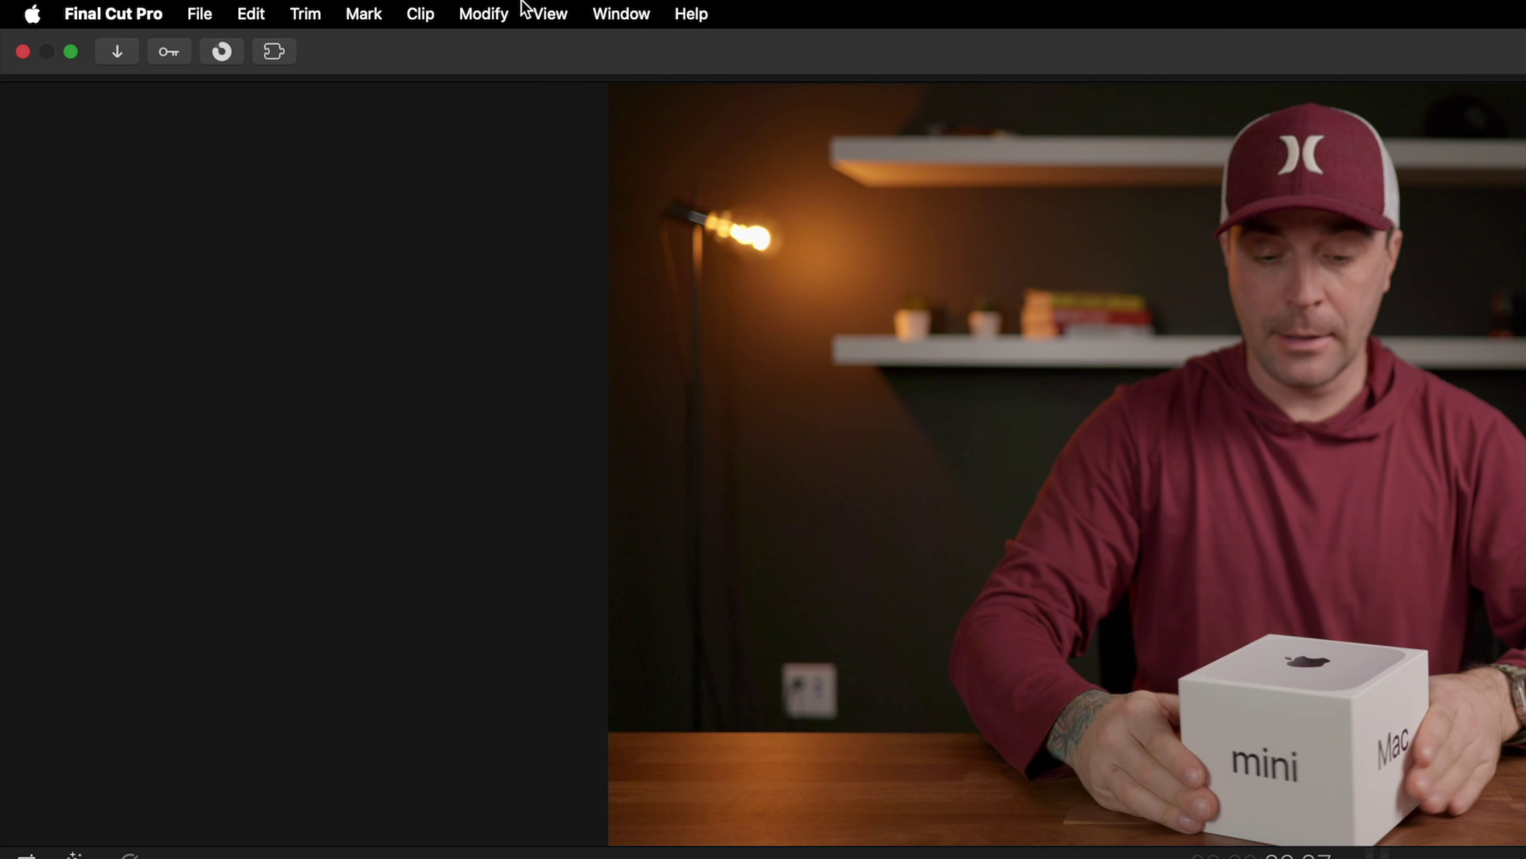
click(548, 14)
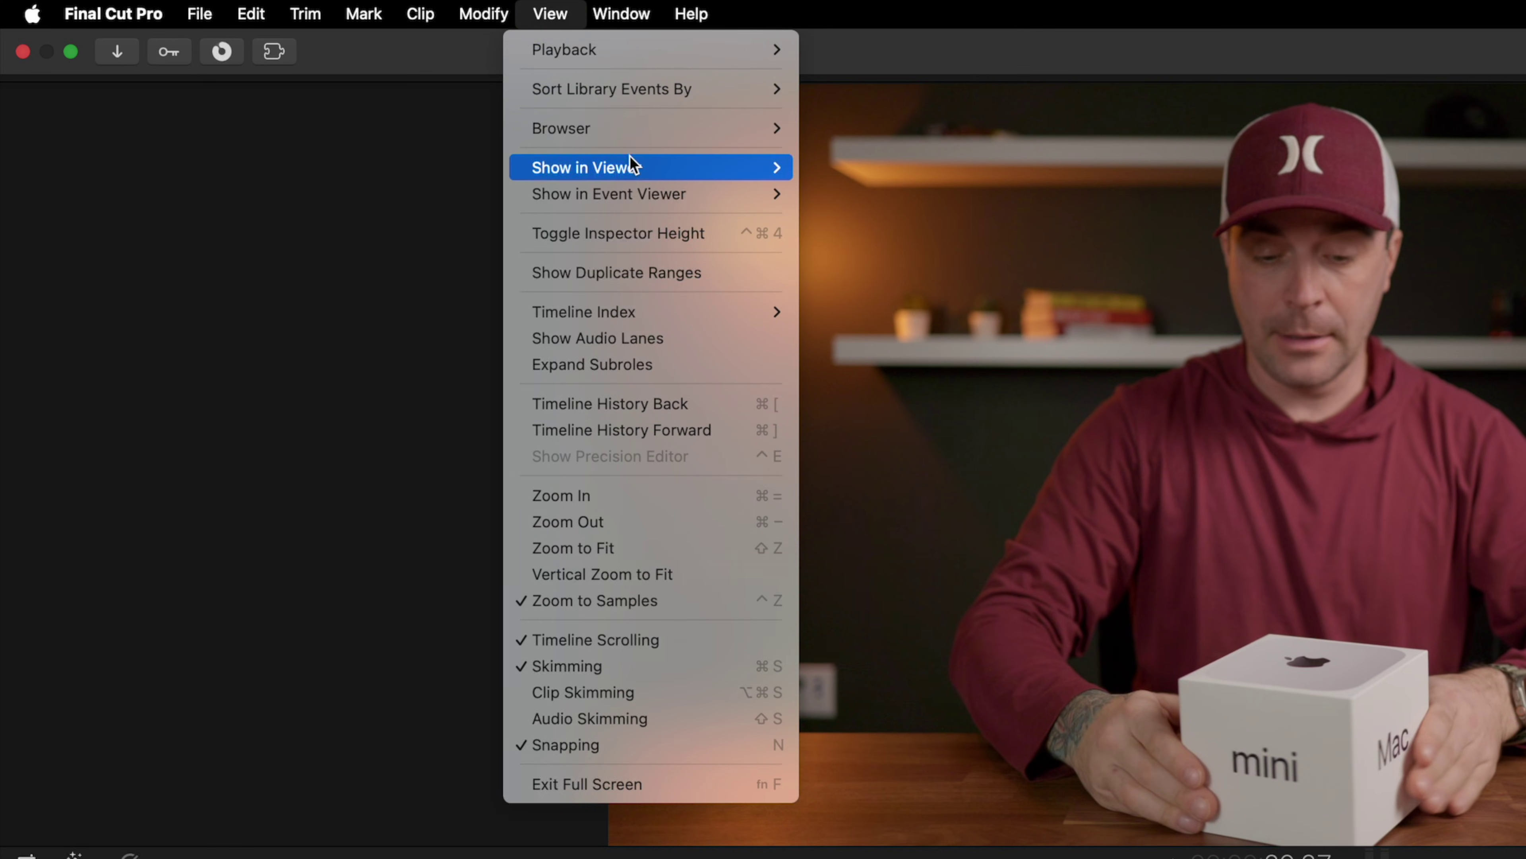
mouse_move(628, 160)
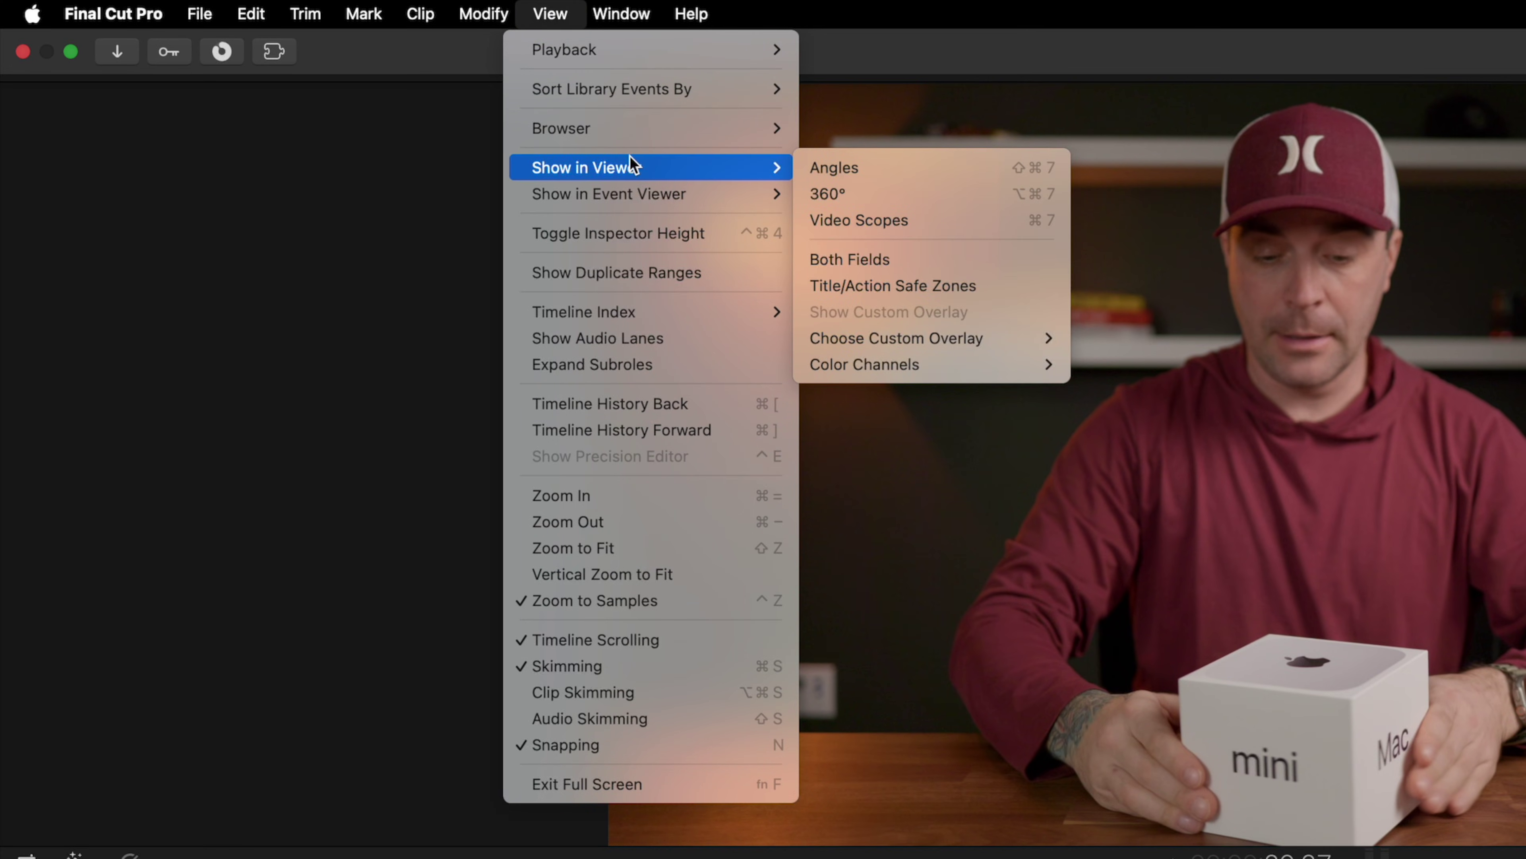
click(852, 171)
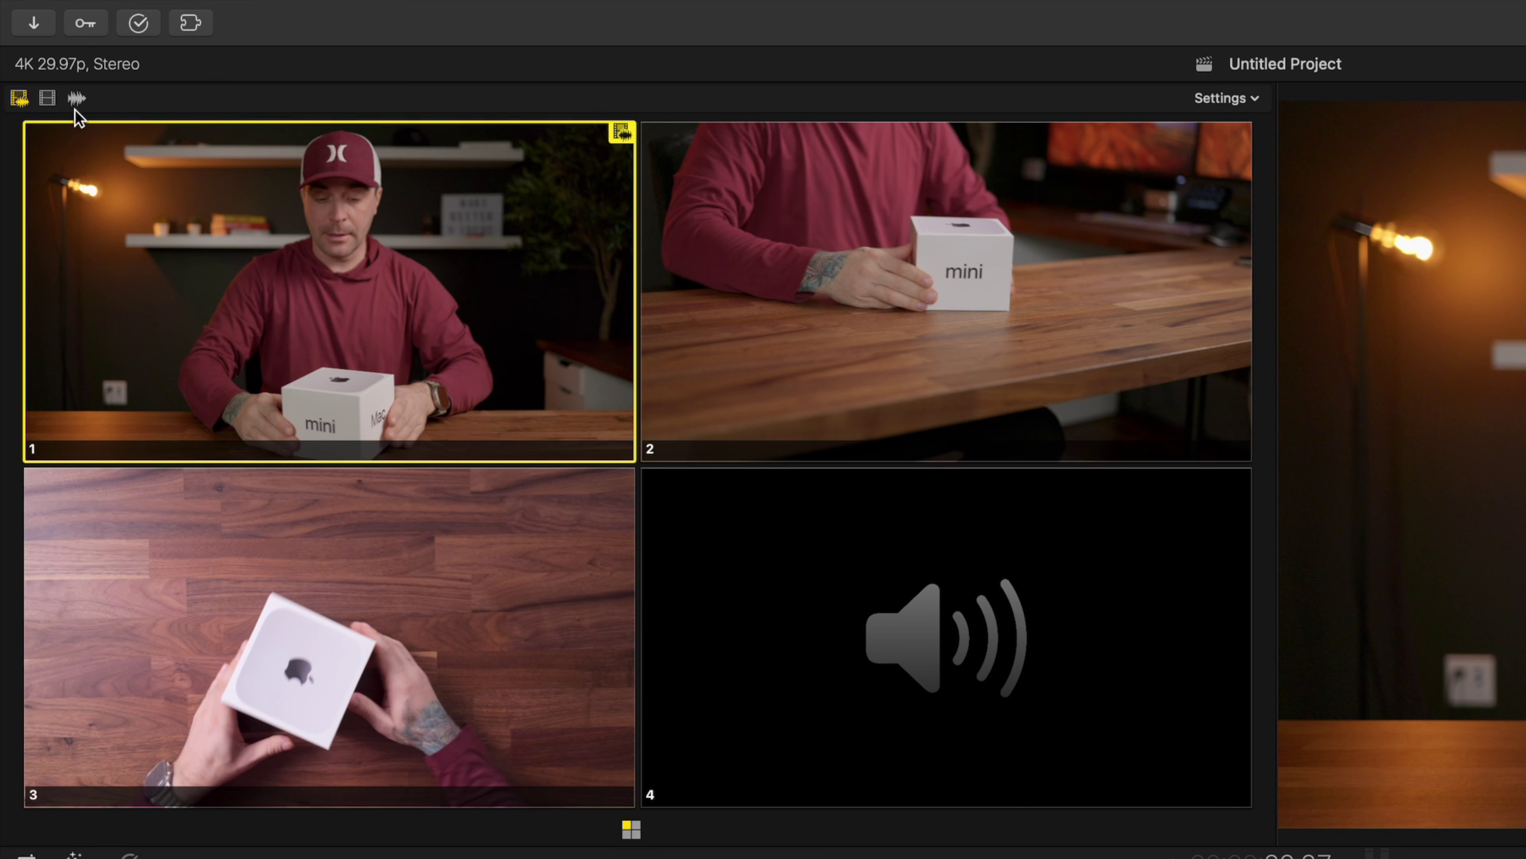
Set angle 4 as the multicam clip's only audio source and enable video-only switching
click(78, 99)
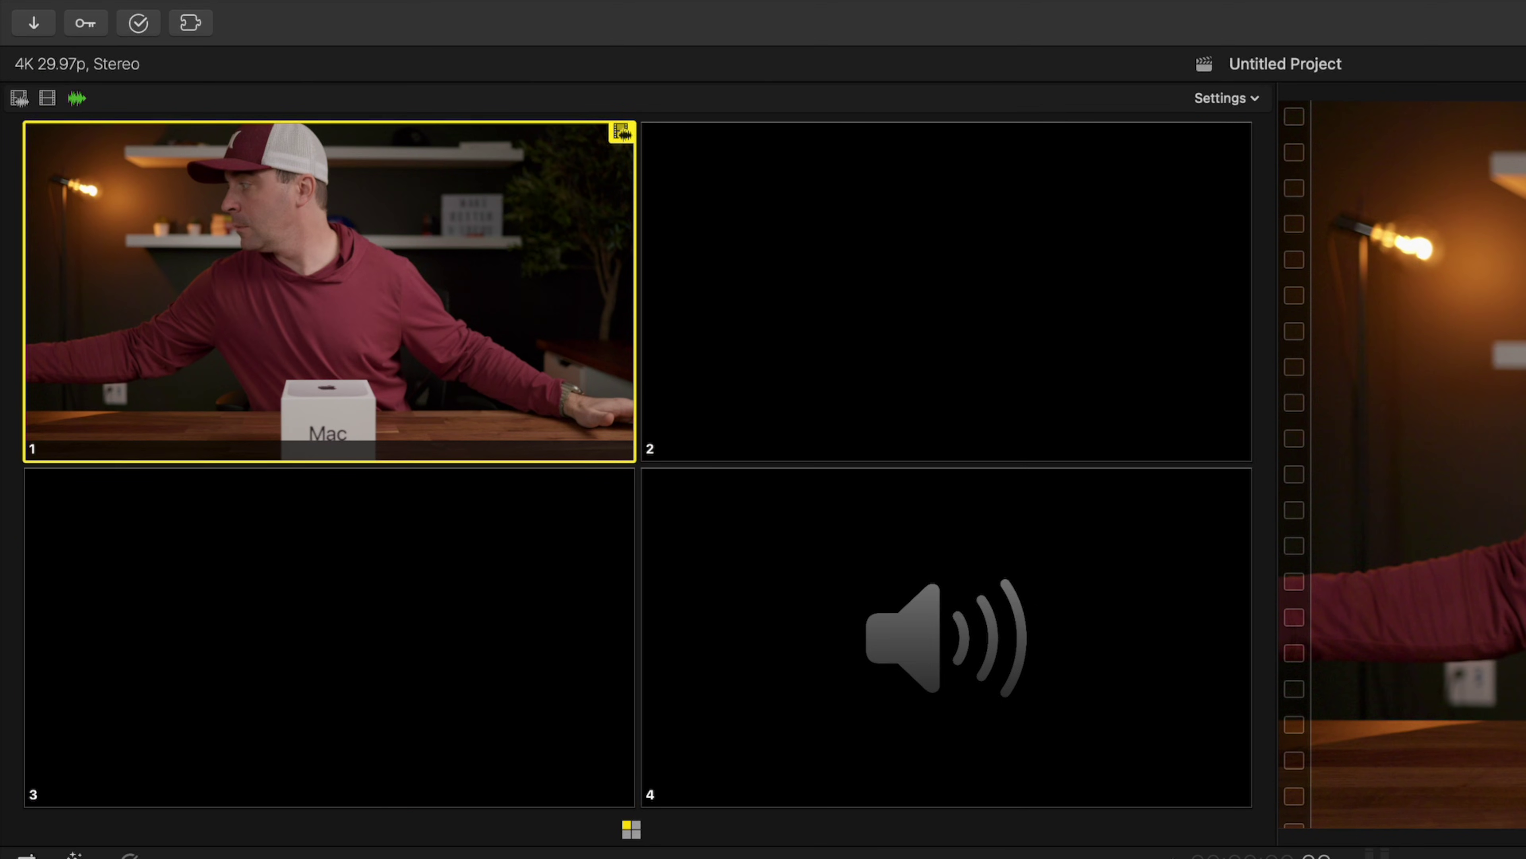
click(797, 680)
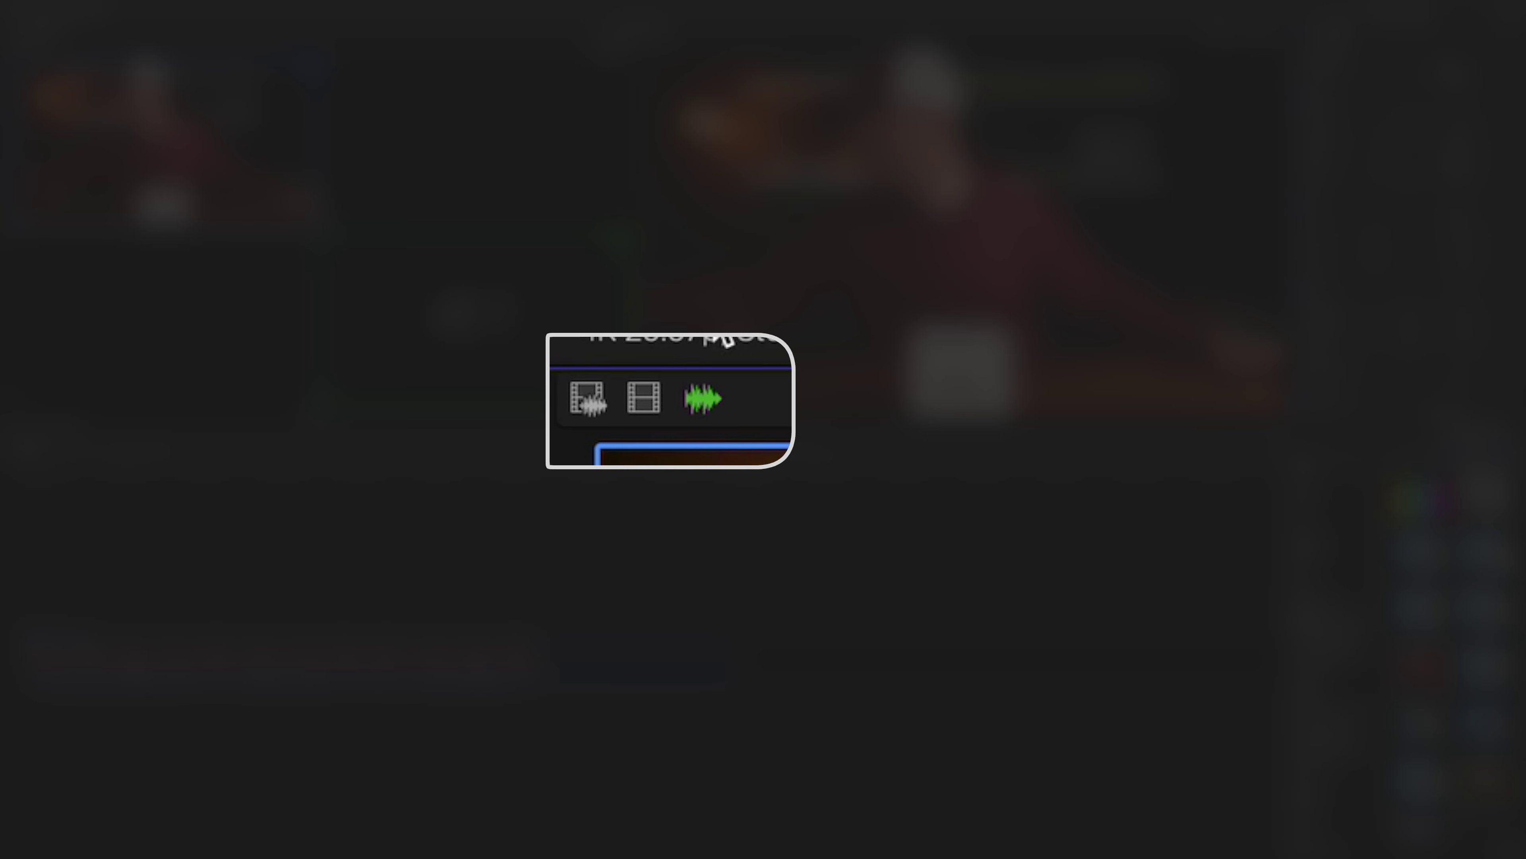
click(644, 397)
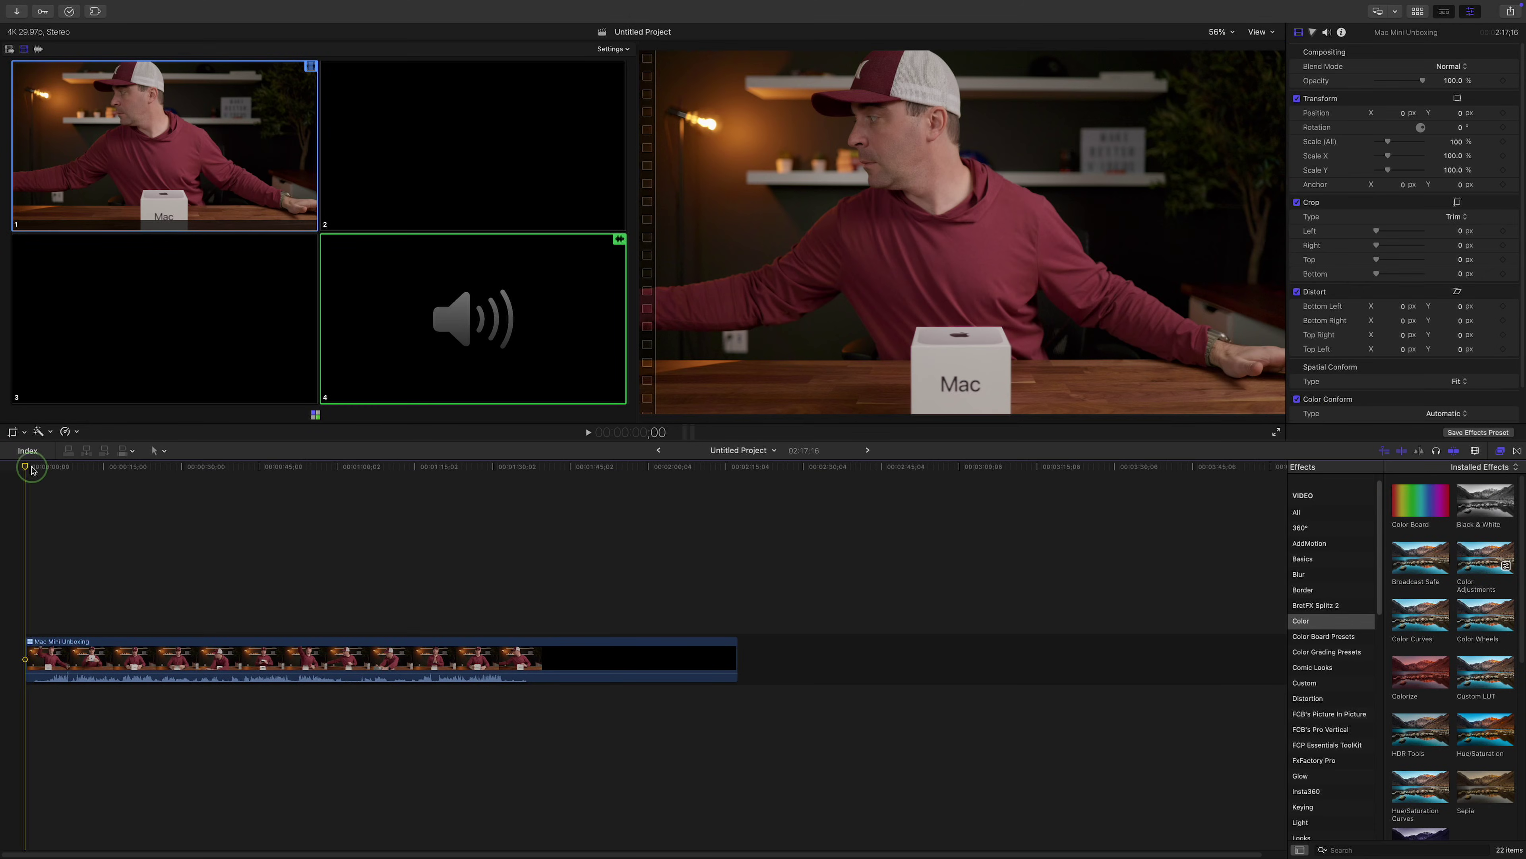
Cut the multicam clip to angle 2 at 13;06 and to angle 3 at 20;03
drag(33, 470, 93, 467)
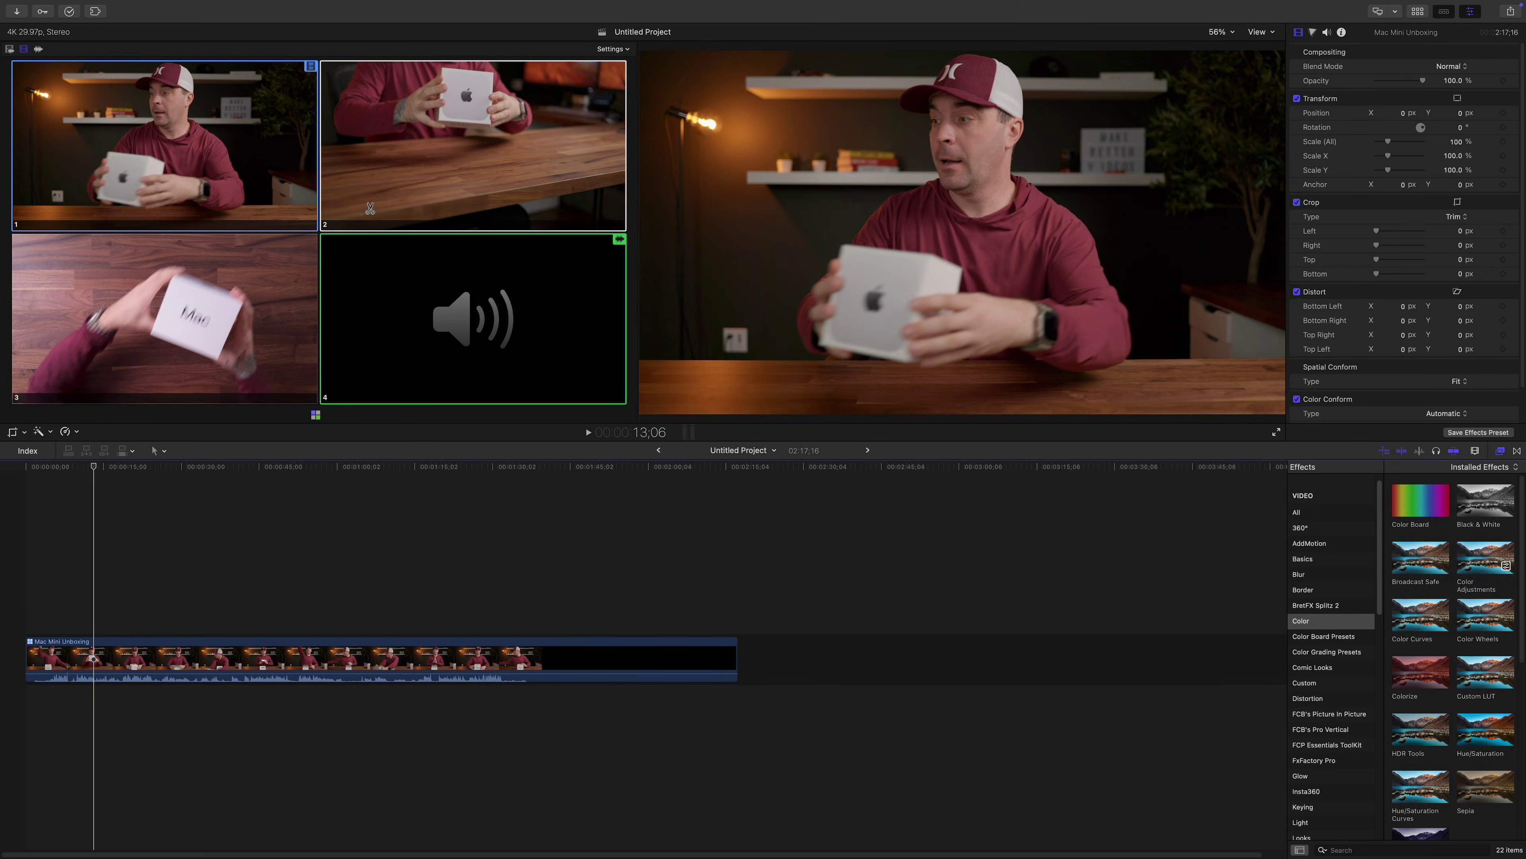
click(416, 186)
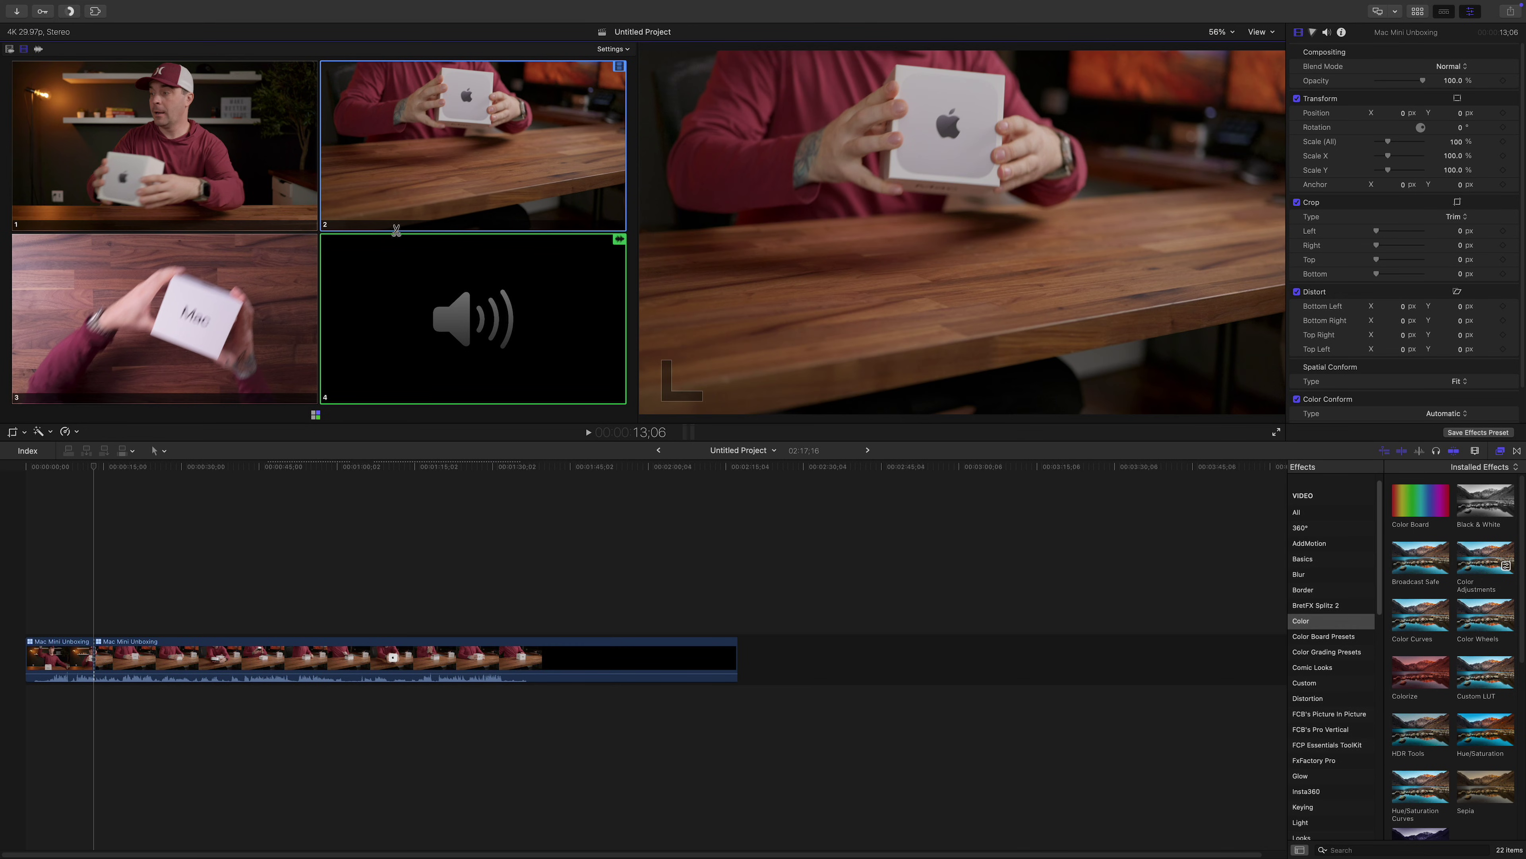
key(super+equal)
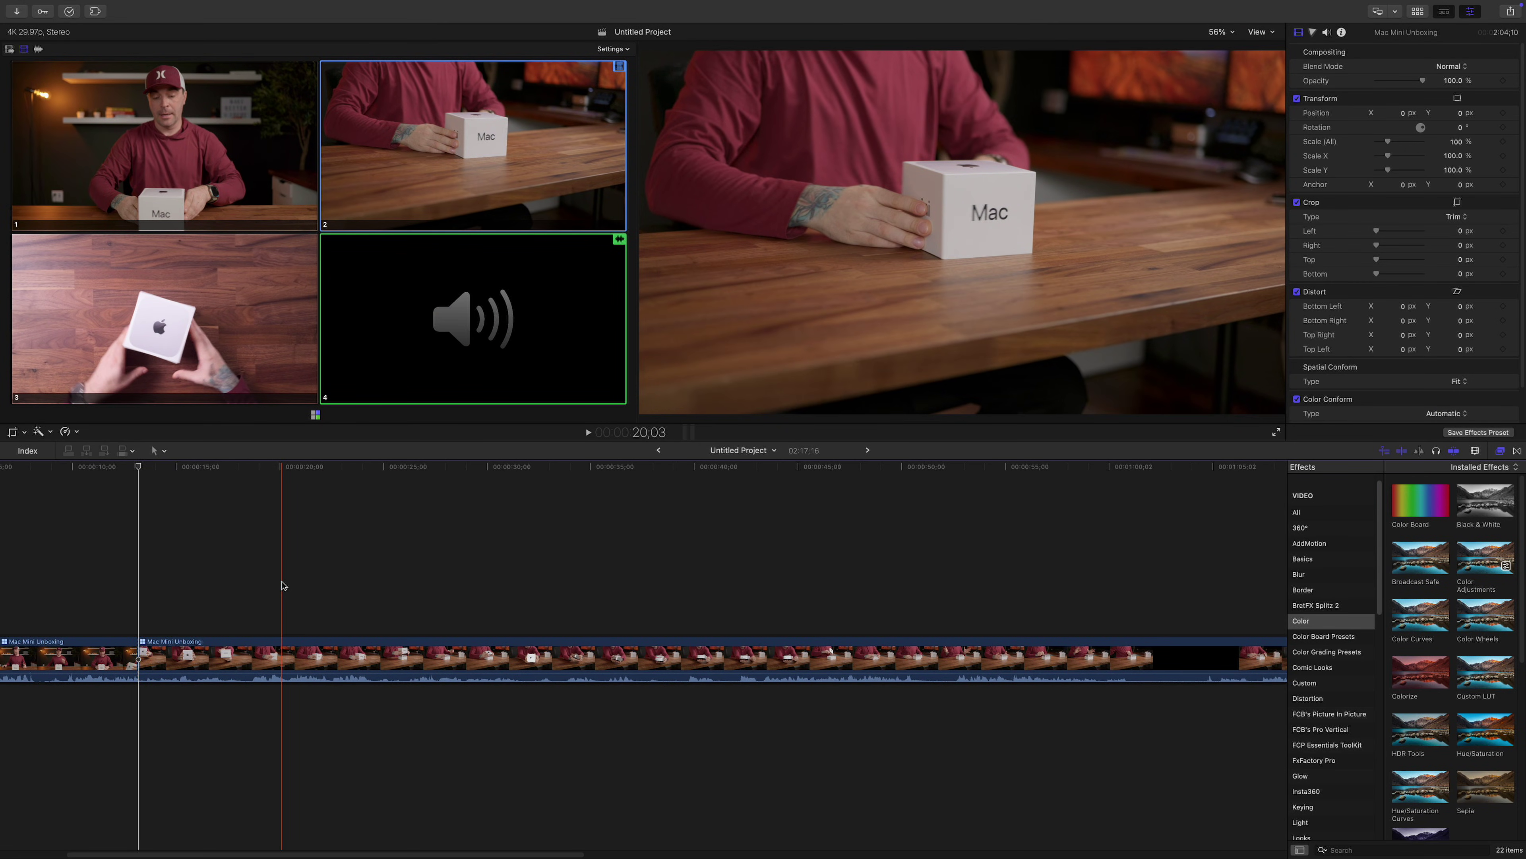
key(3)
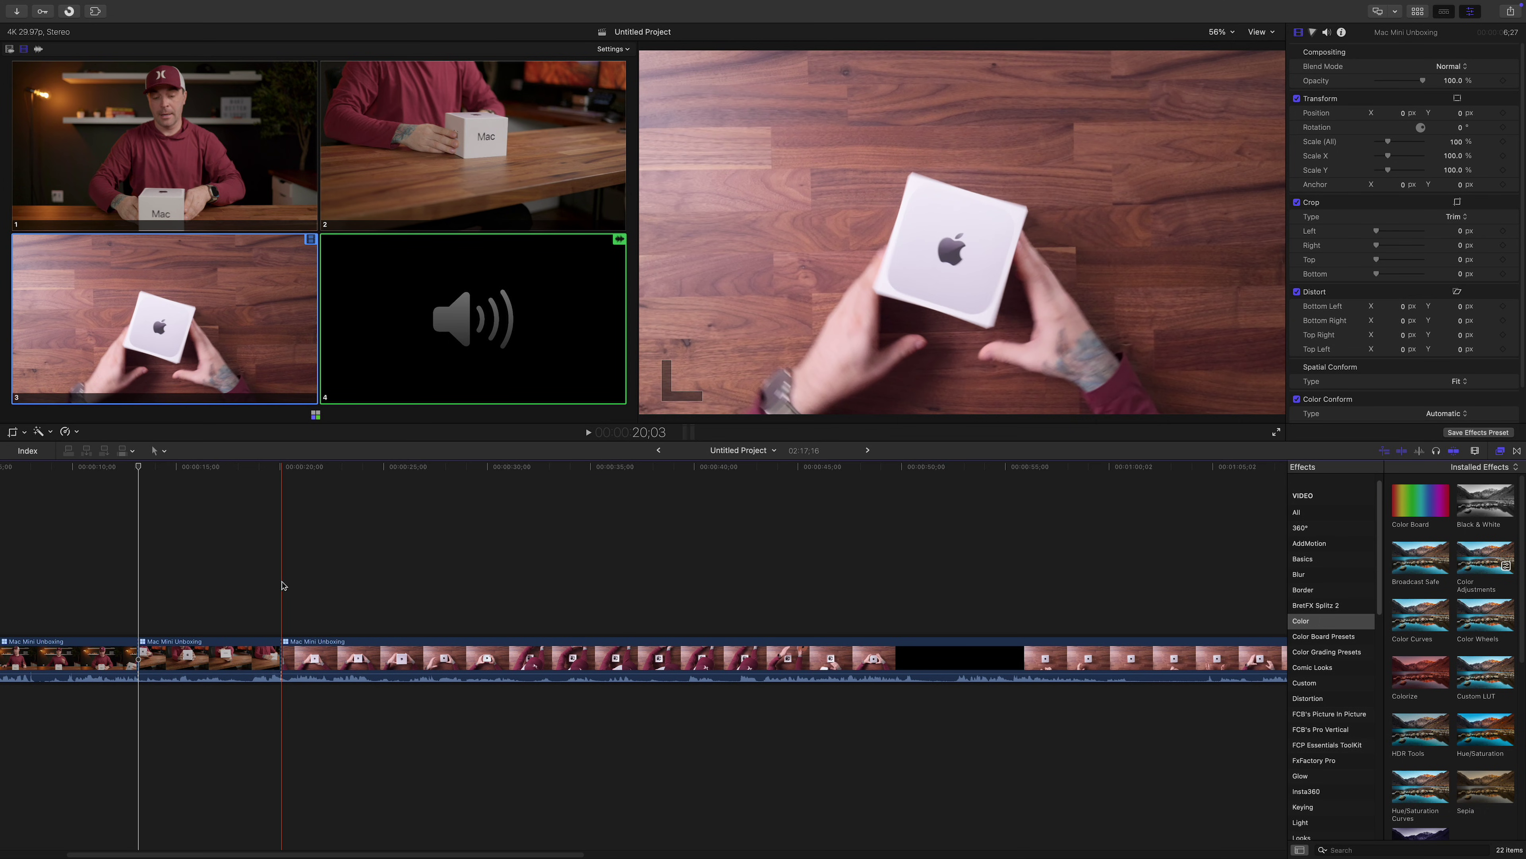
Play the project from 20;03 and cut live to angles 1, 2, 3, 1 and 2 in turn
key(space)
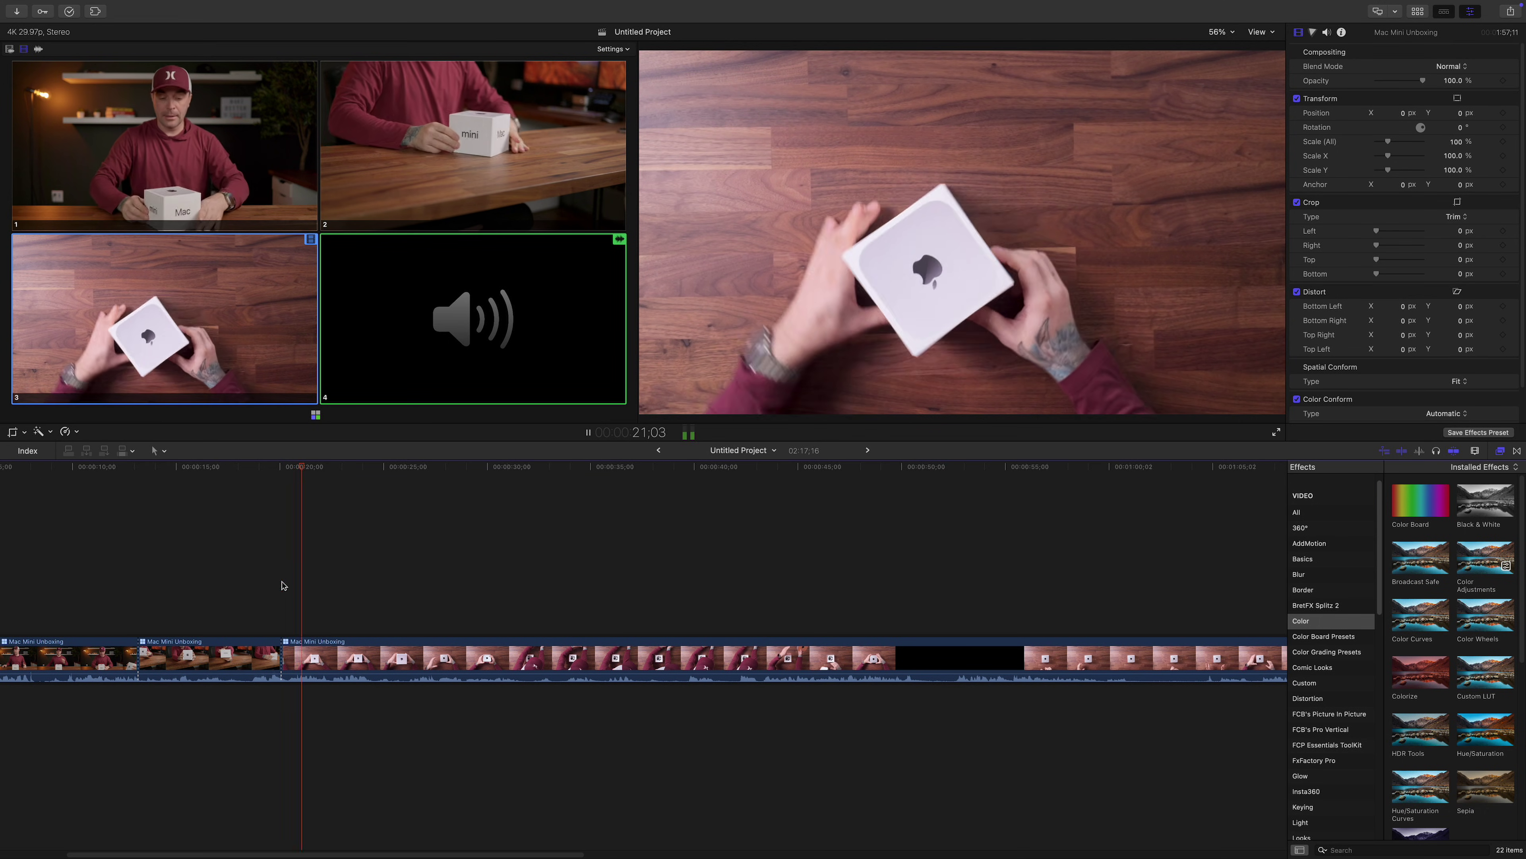
key(1)
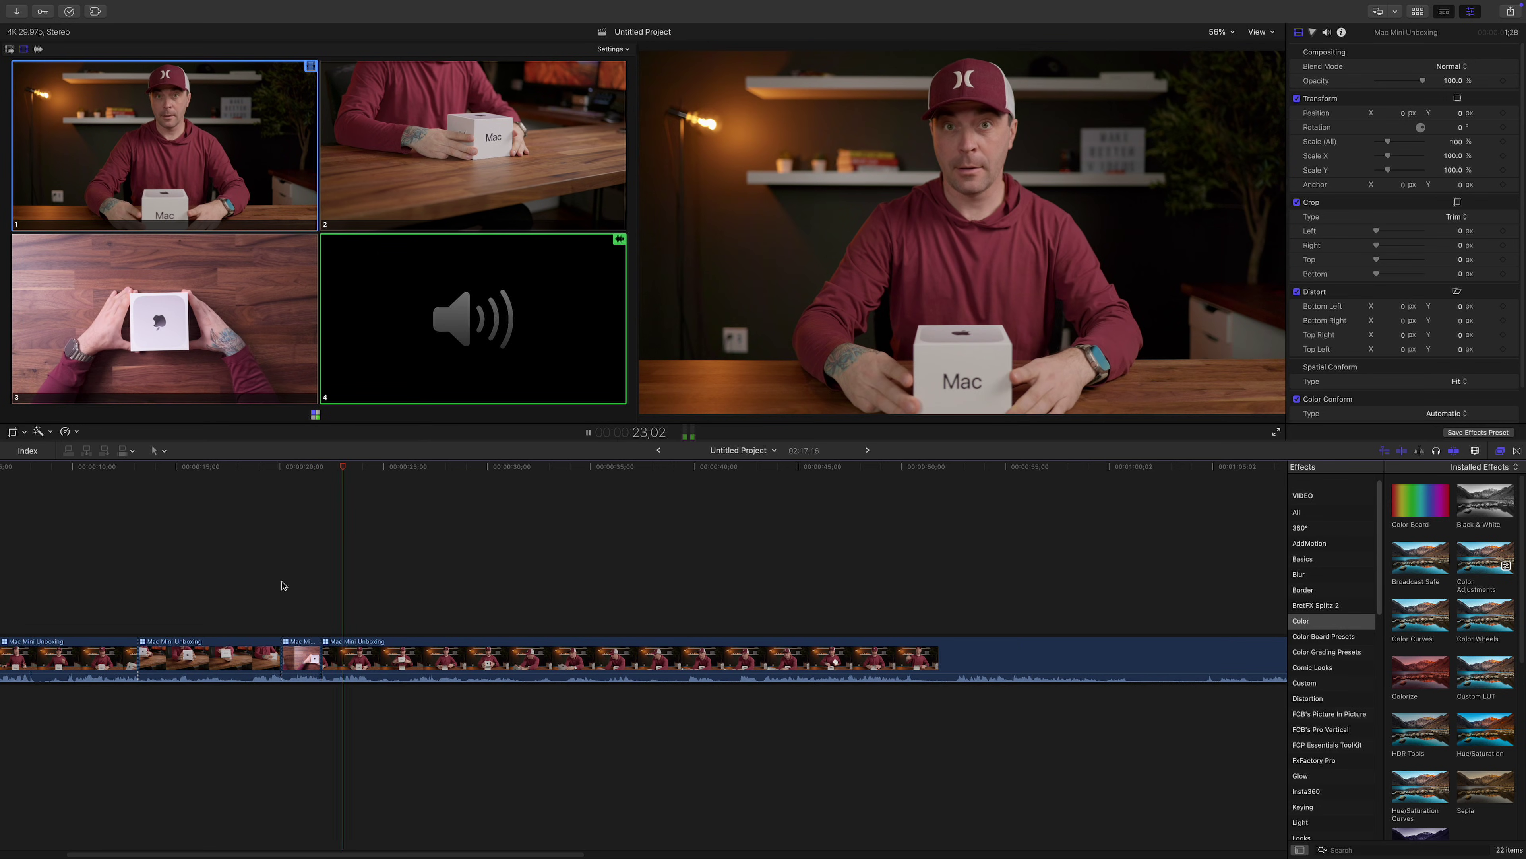
key(2)
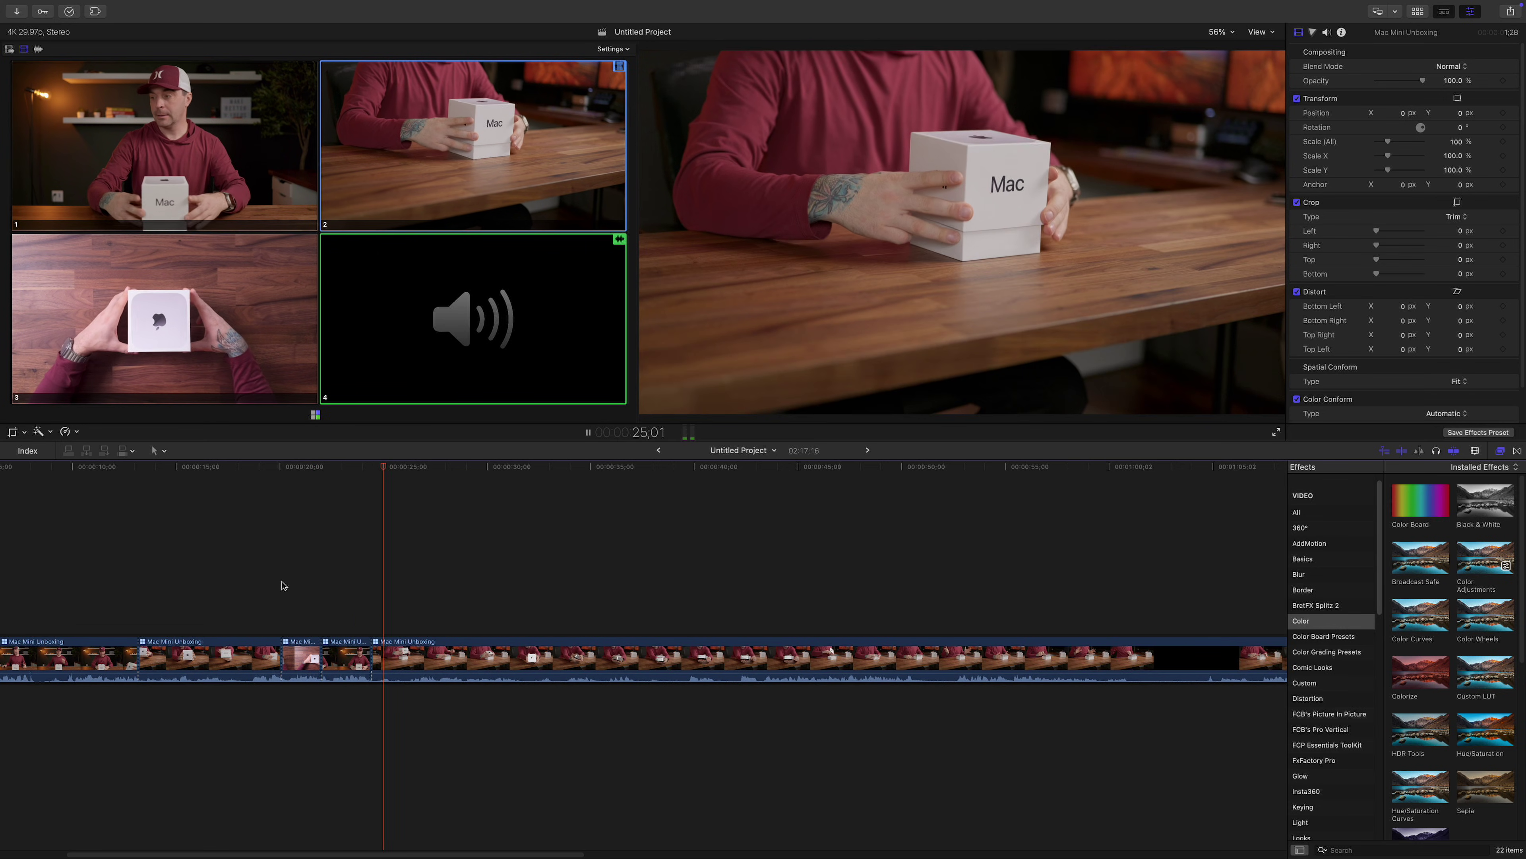
key(3)
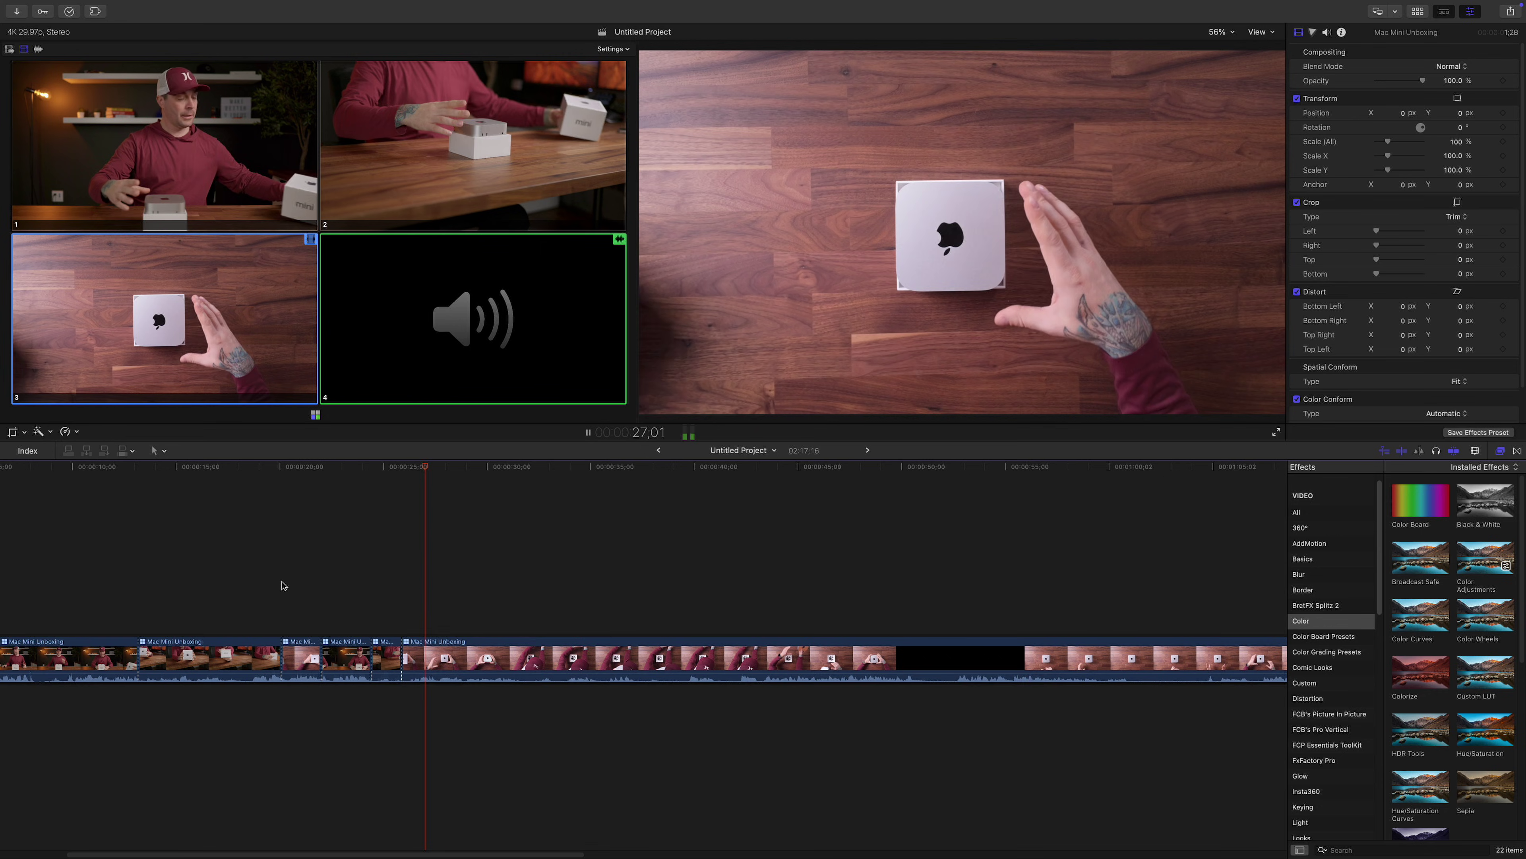
key(1)
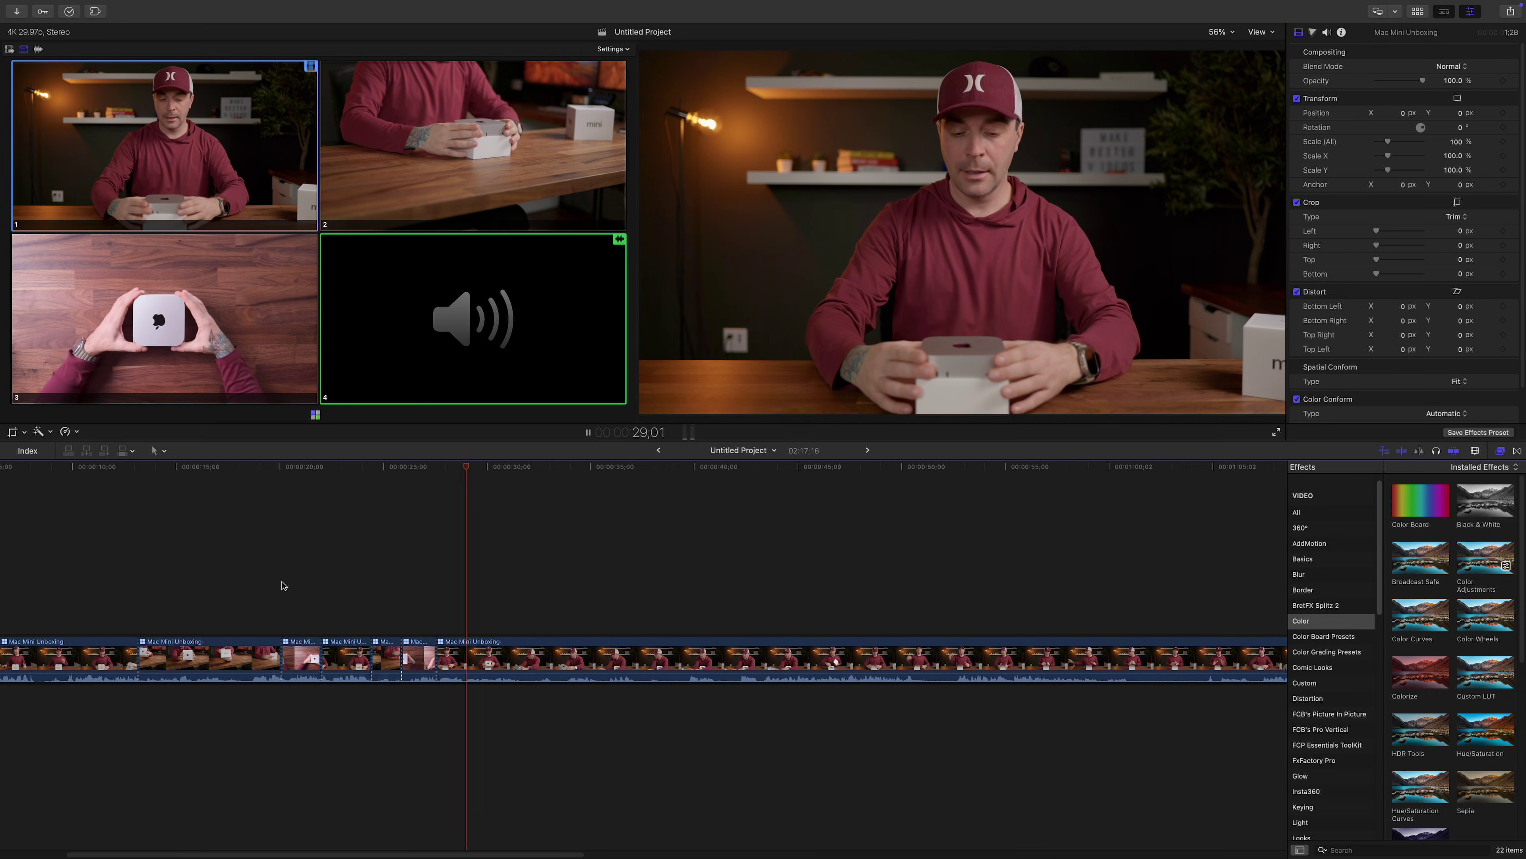
key(2)
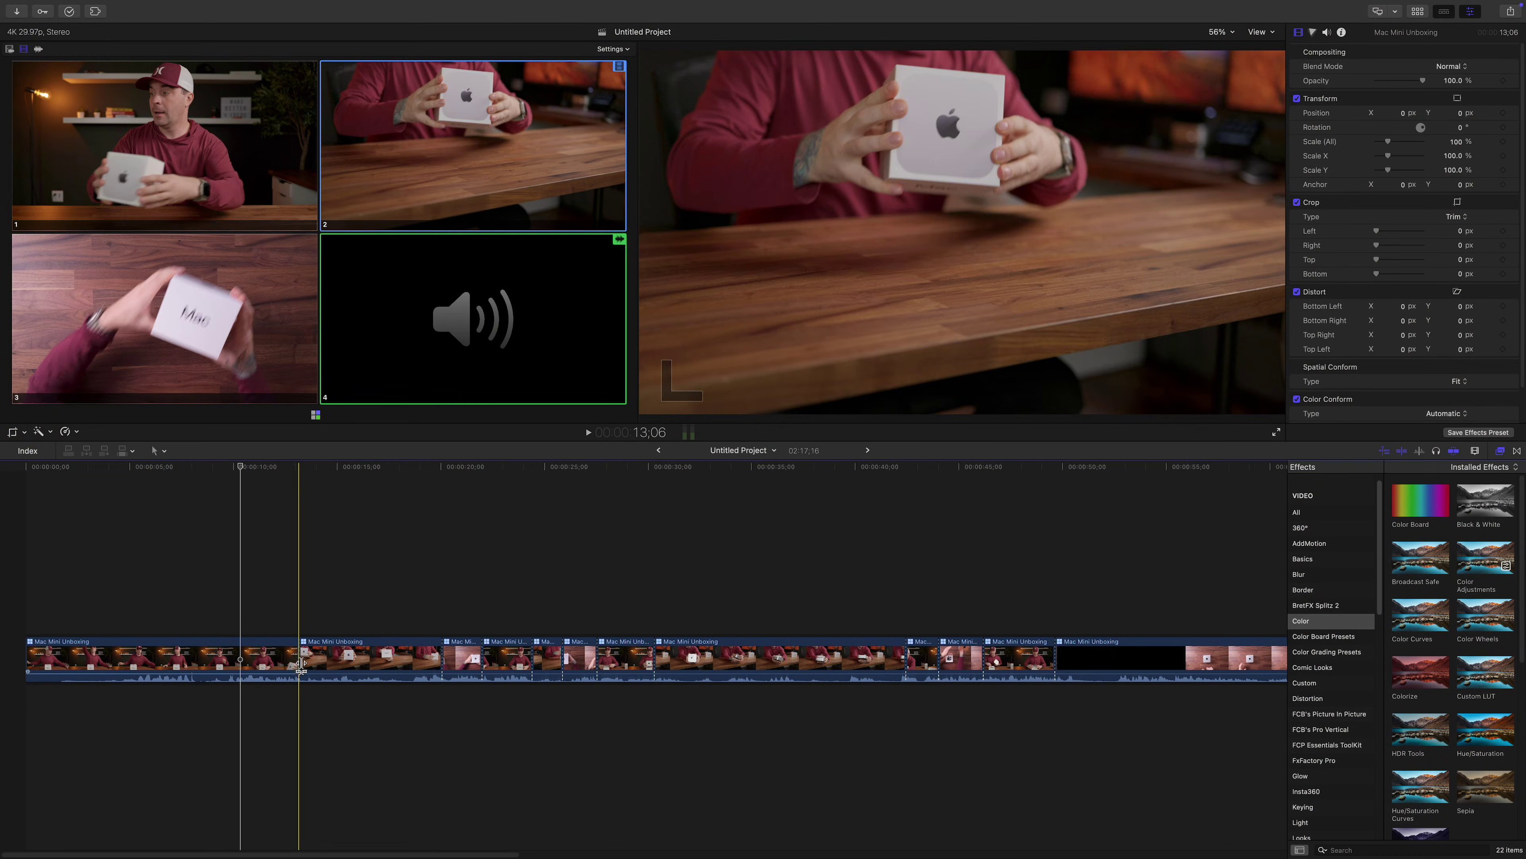
Roll the first angle cut slightly later and delete the short angle 2 piece that starts at 18;20
mouse_move(299, 663)
mouse_down()
mouse_move(277, 663)
mouse_move(314, 664)
mouse_up()
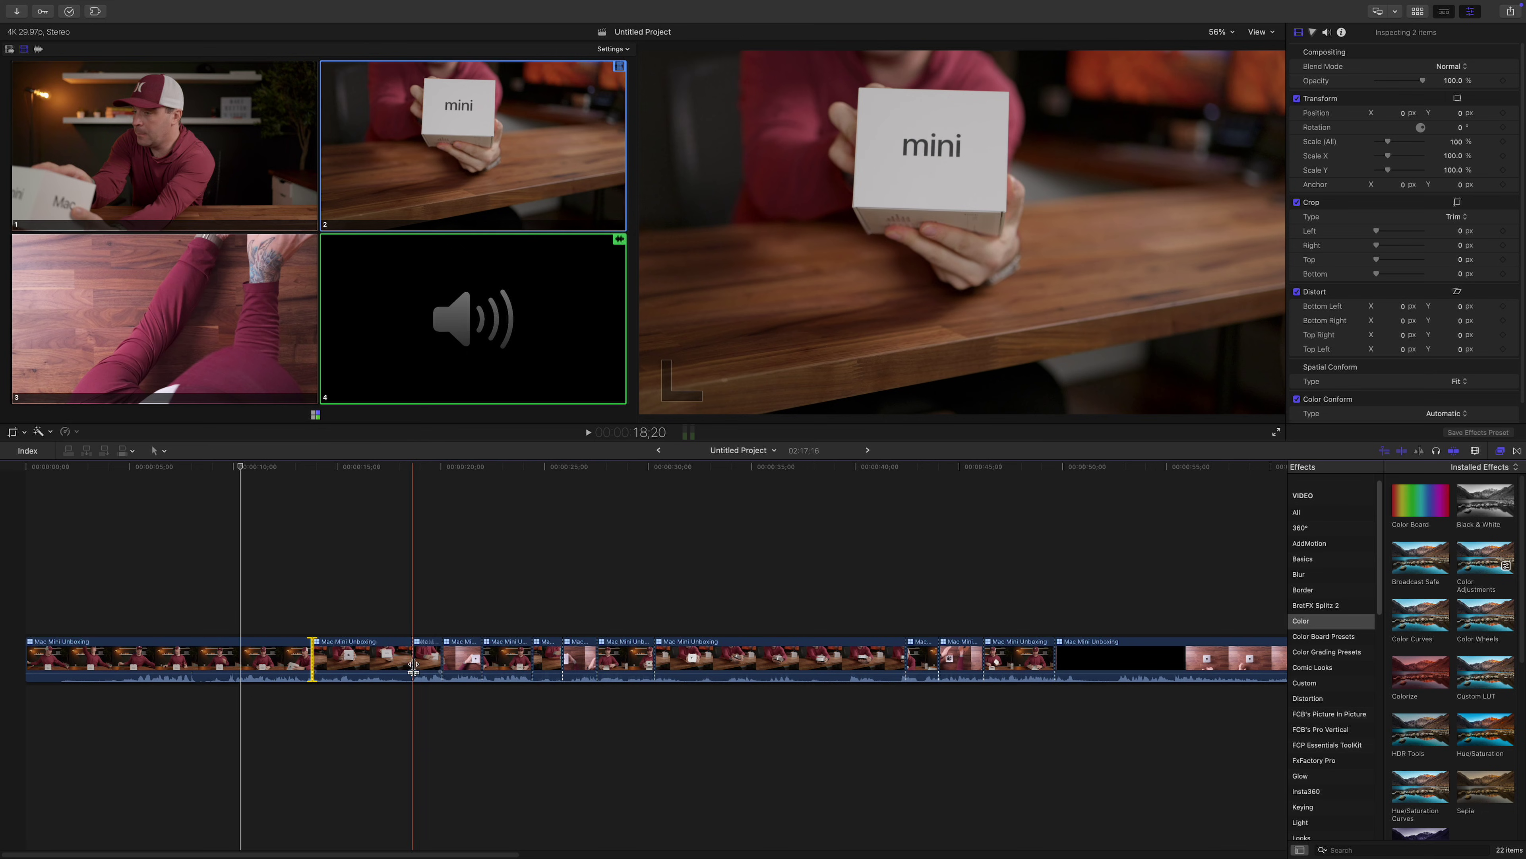
click(425, 661)
key(BackSpace)
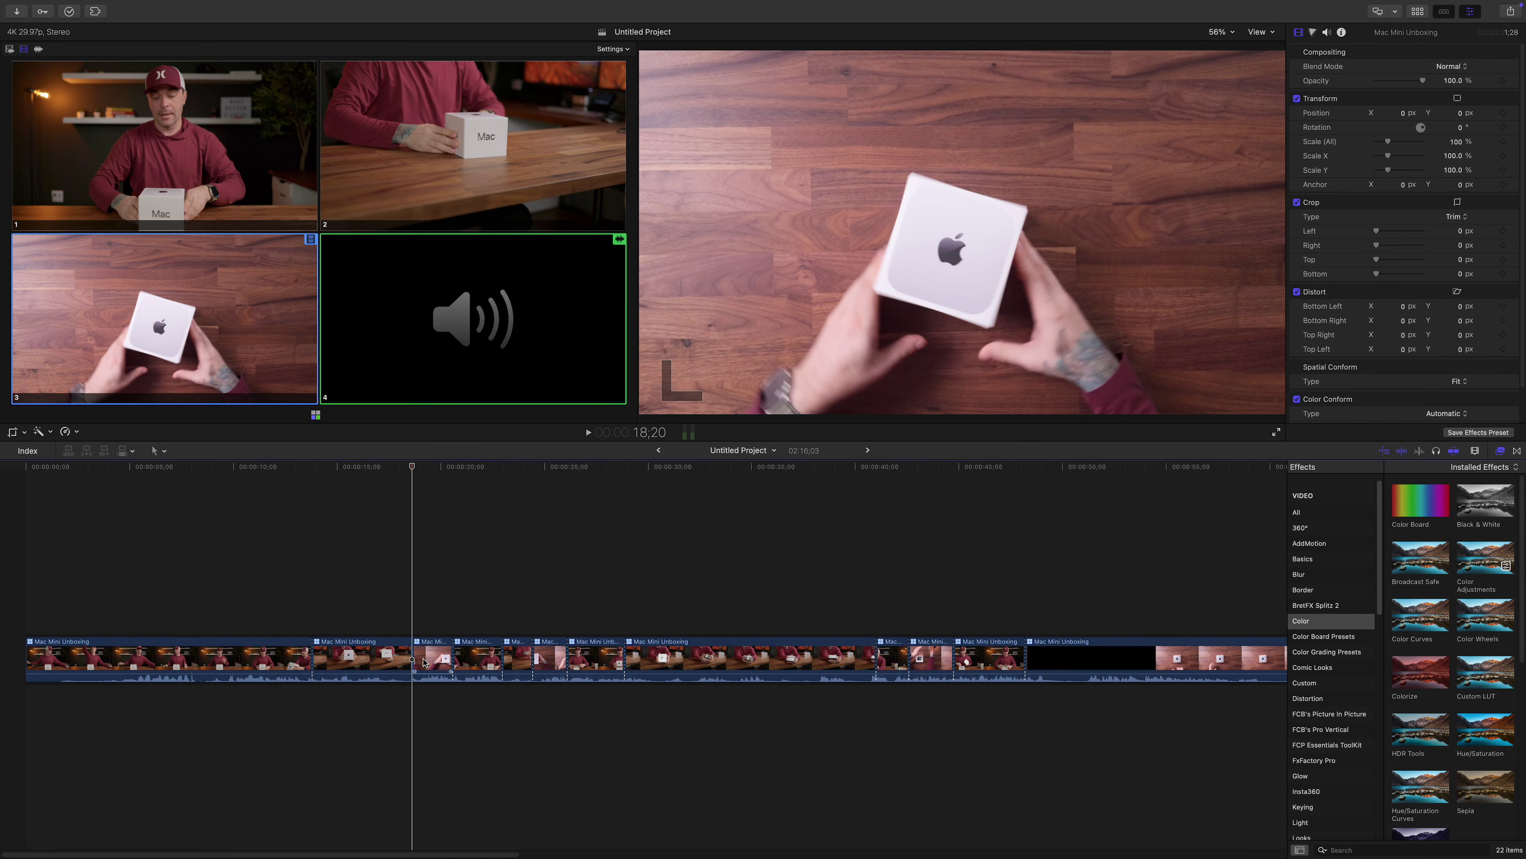
Trim the black section off the start of the last angle 3 clip
scroll(652, 662, right, 7)
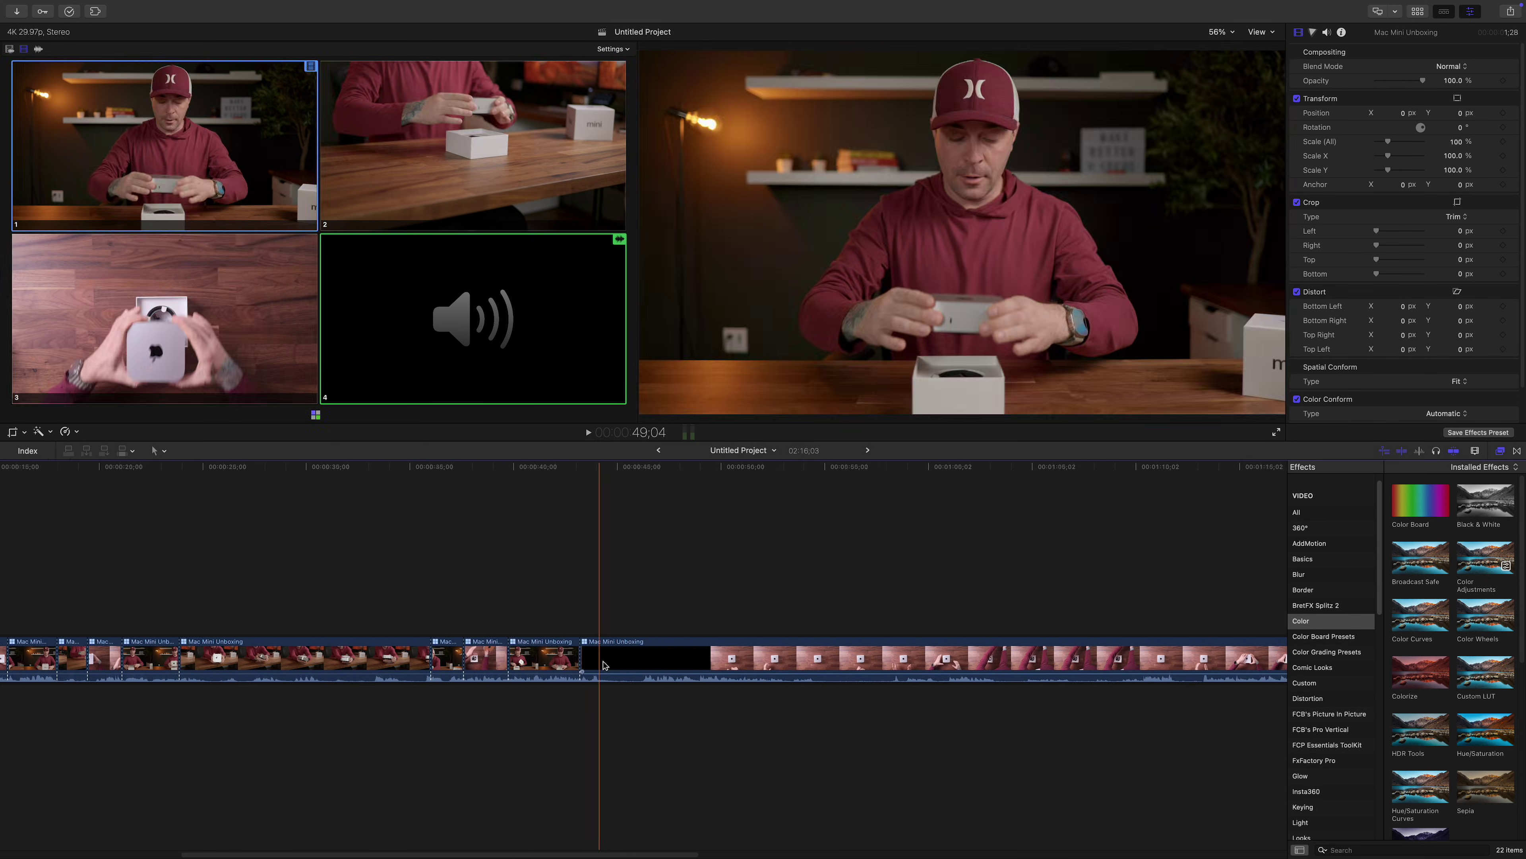
key(alt+[)
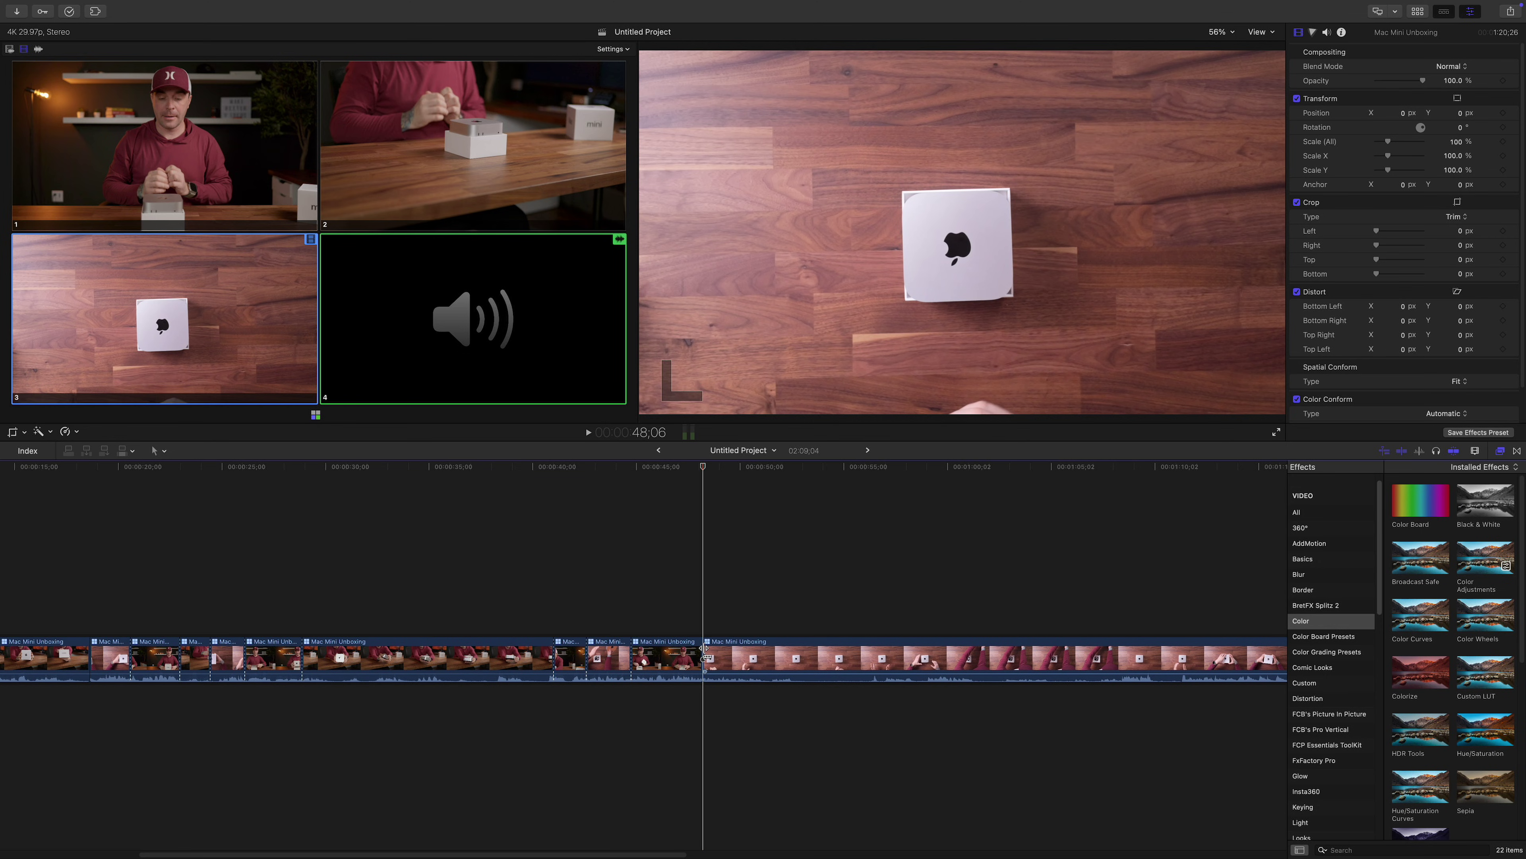
Show the clip information for the short angle 1 clip at 42;00 and switch its video to angle 3 without cutting
click(608, 658)
click(1342, 32)
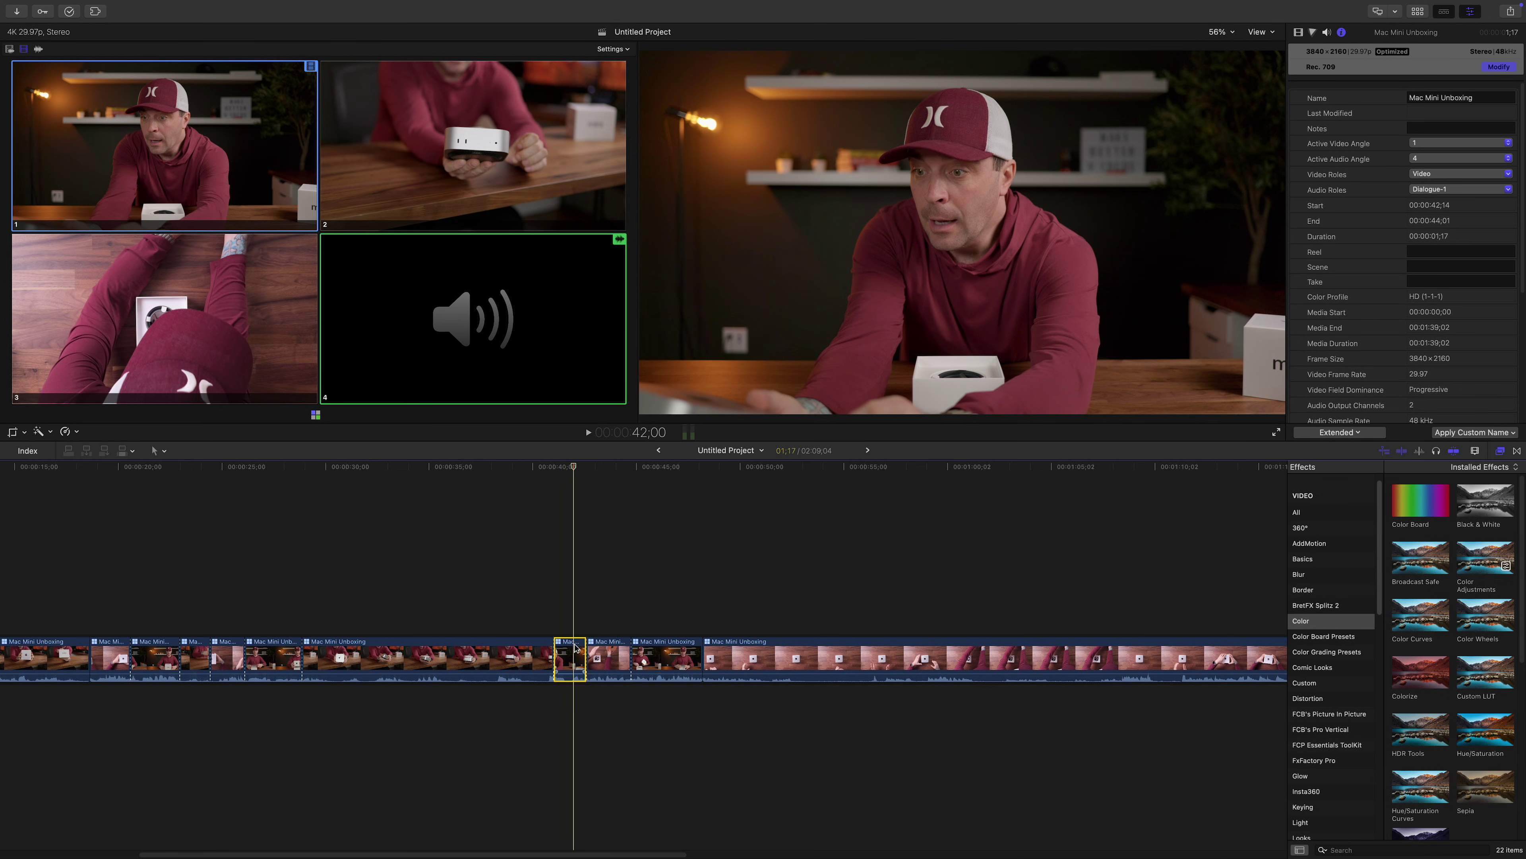
key(alt+3)
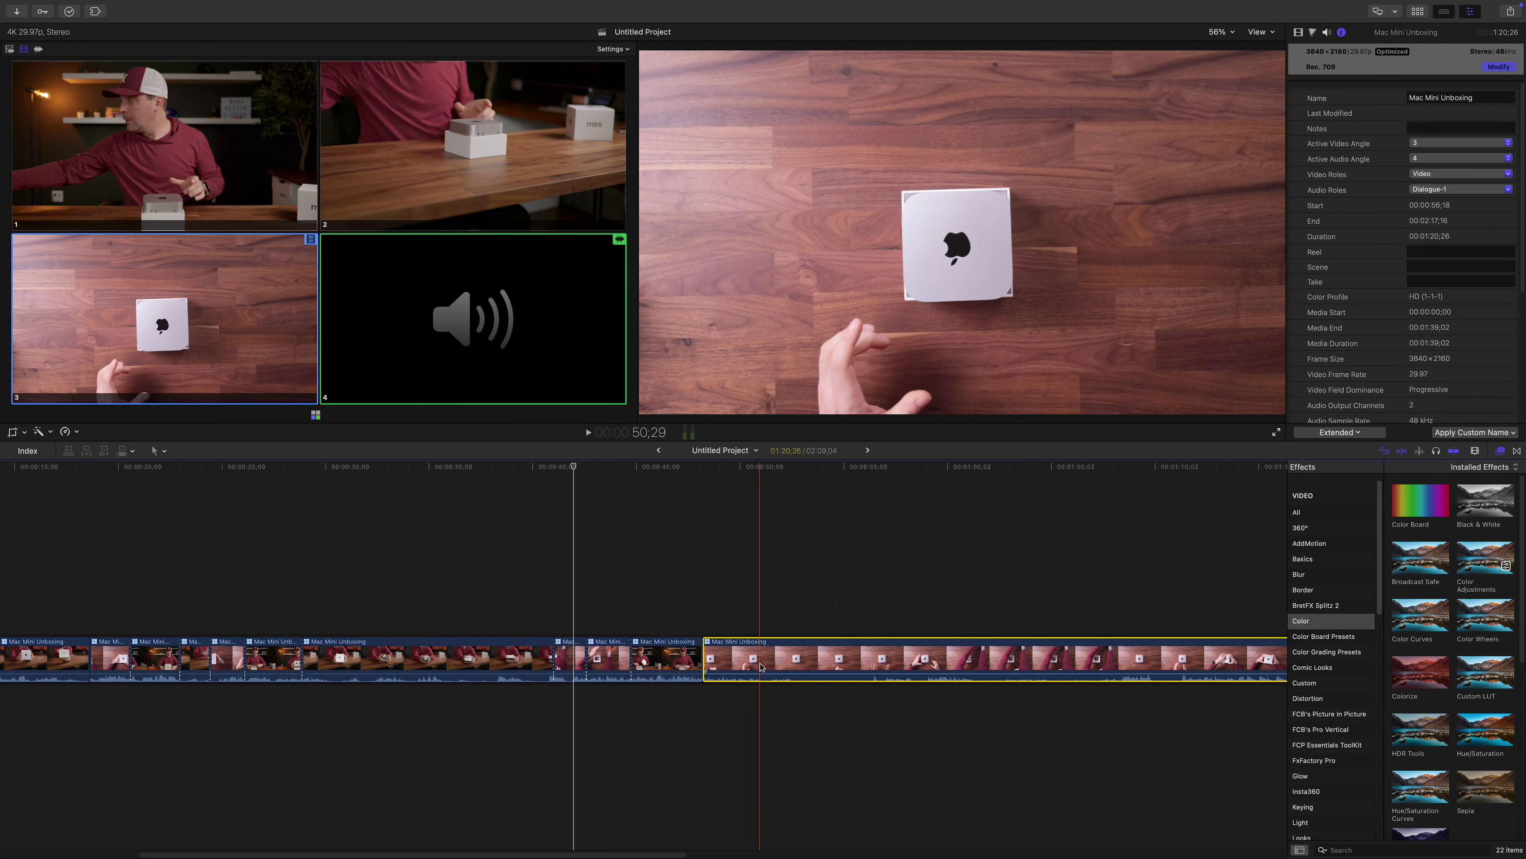
Open the audio configuration of the last multicam clip and select its Dialogue-1 component
click(781, 664)
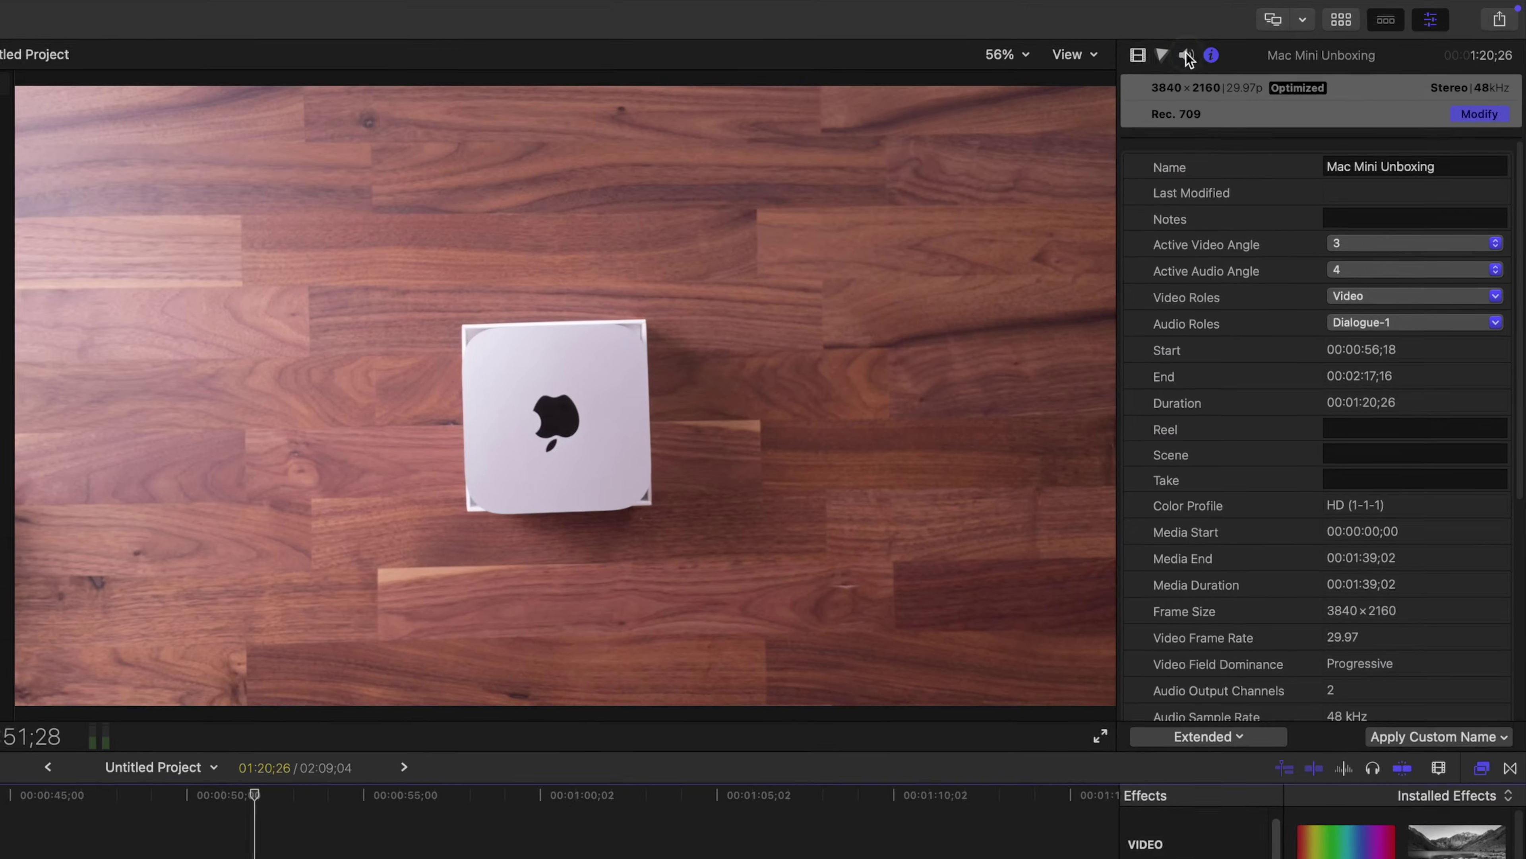
click(1326, 31)
scroll(1345, 444, down, 3)
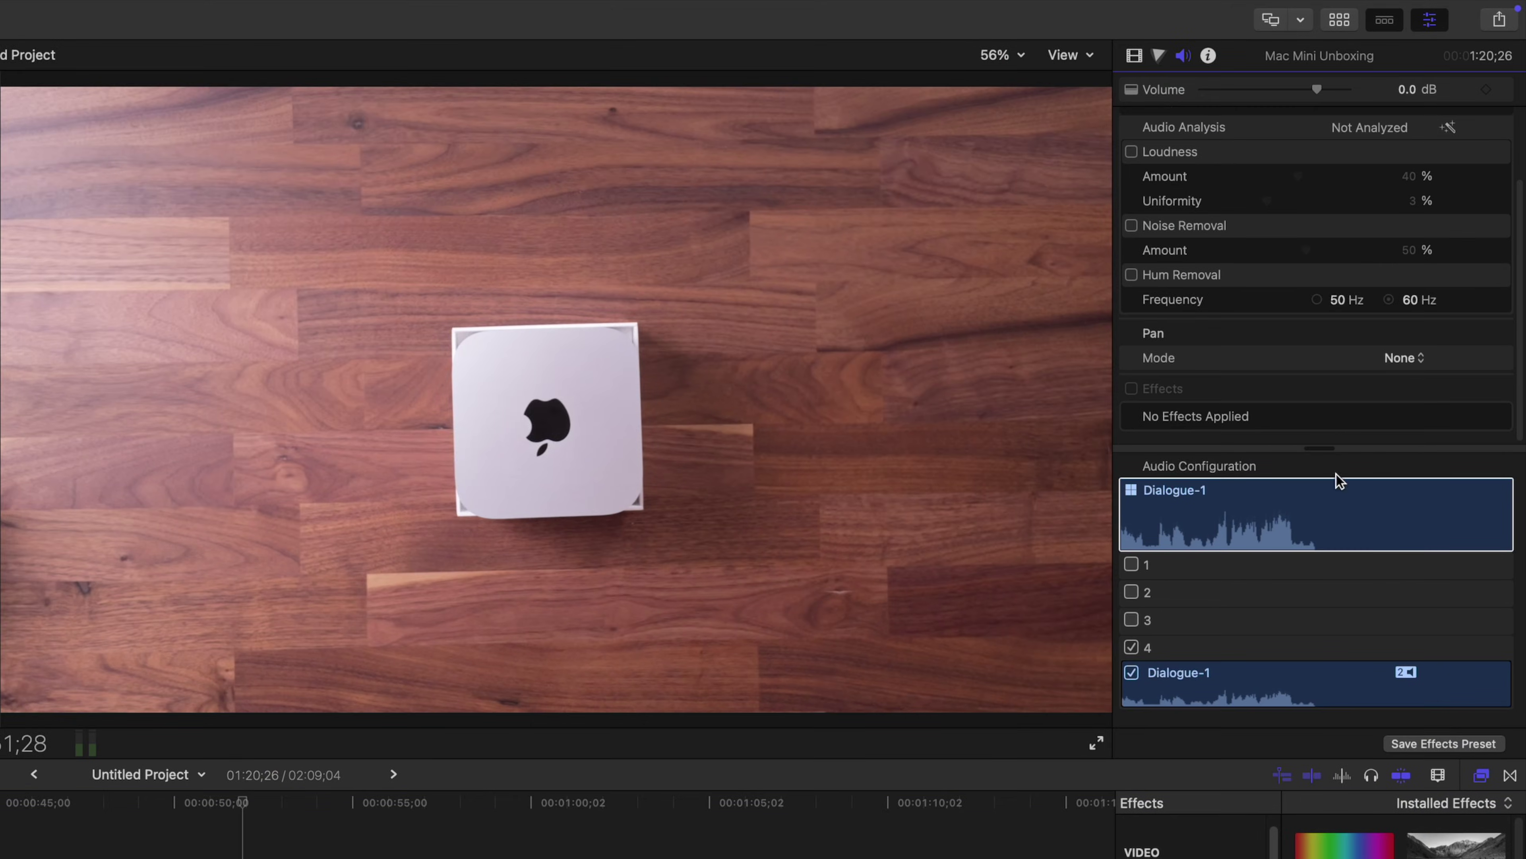
click(1339, 499)
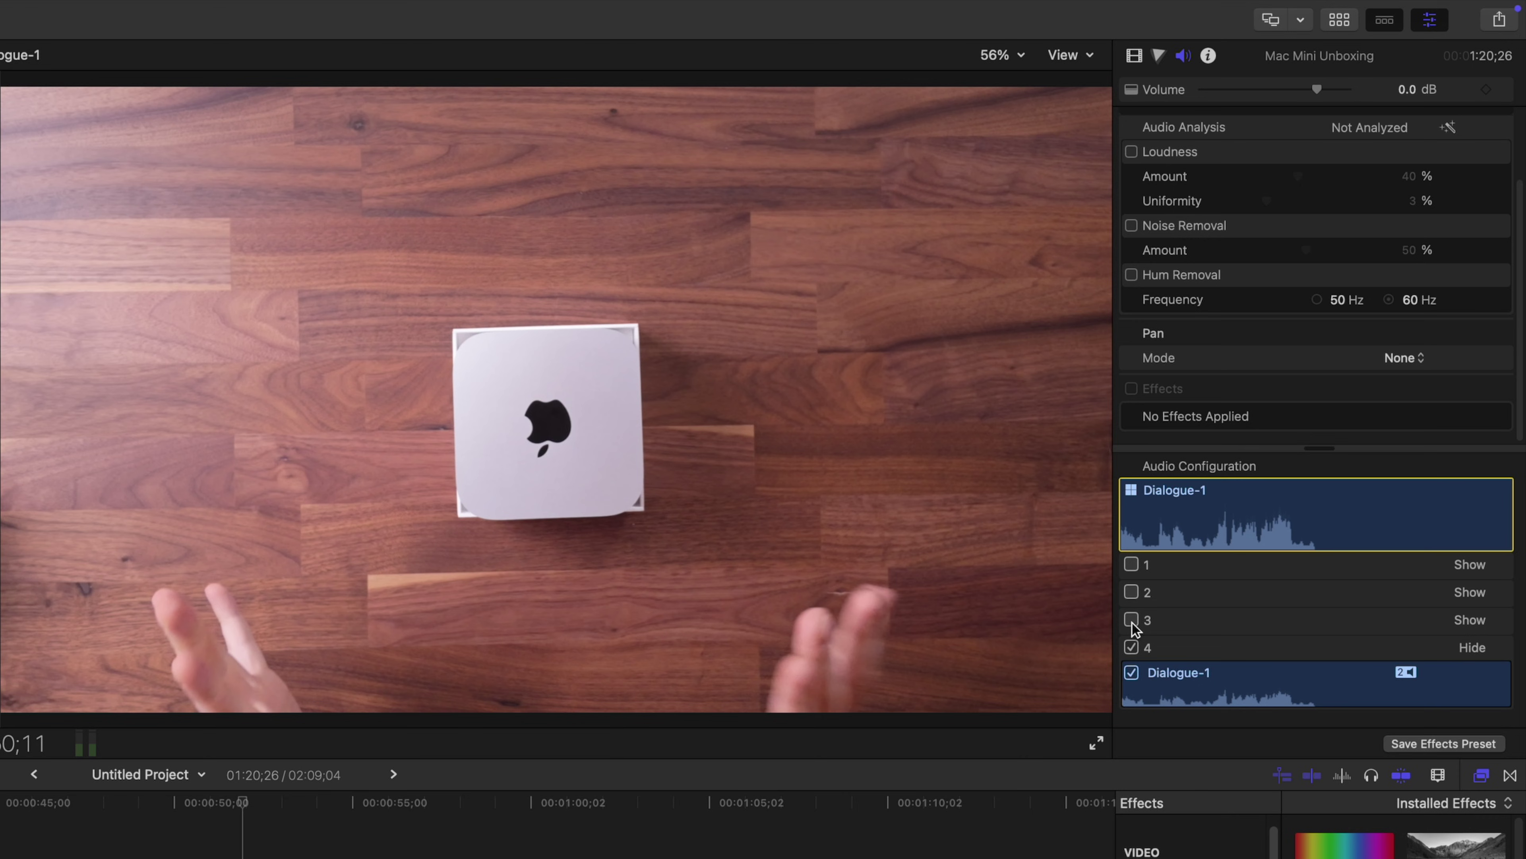
Enable the audio of angles 3, 2 and 1 alongside angle 4 in the multicam clip's audio configuration
click(1132, 620)
click(1132, 592)
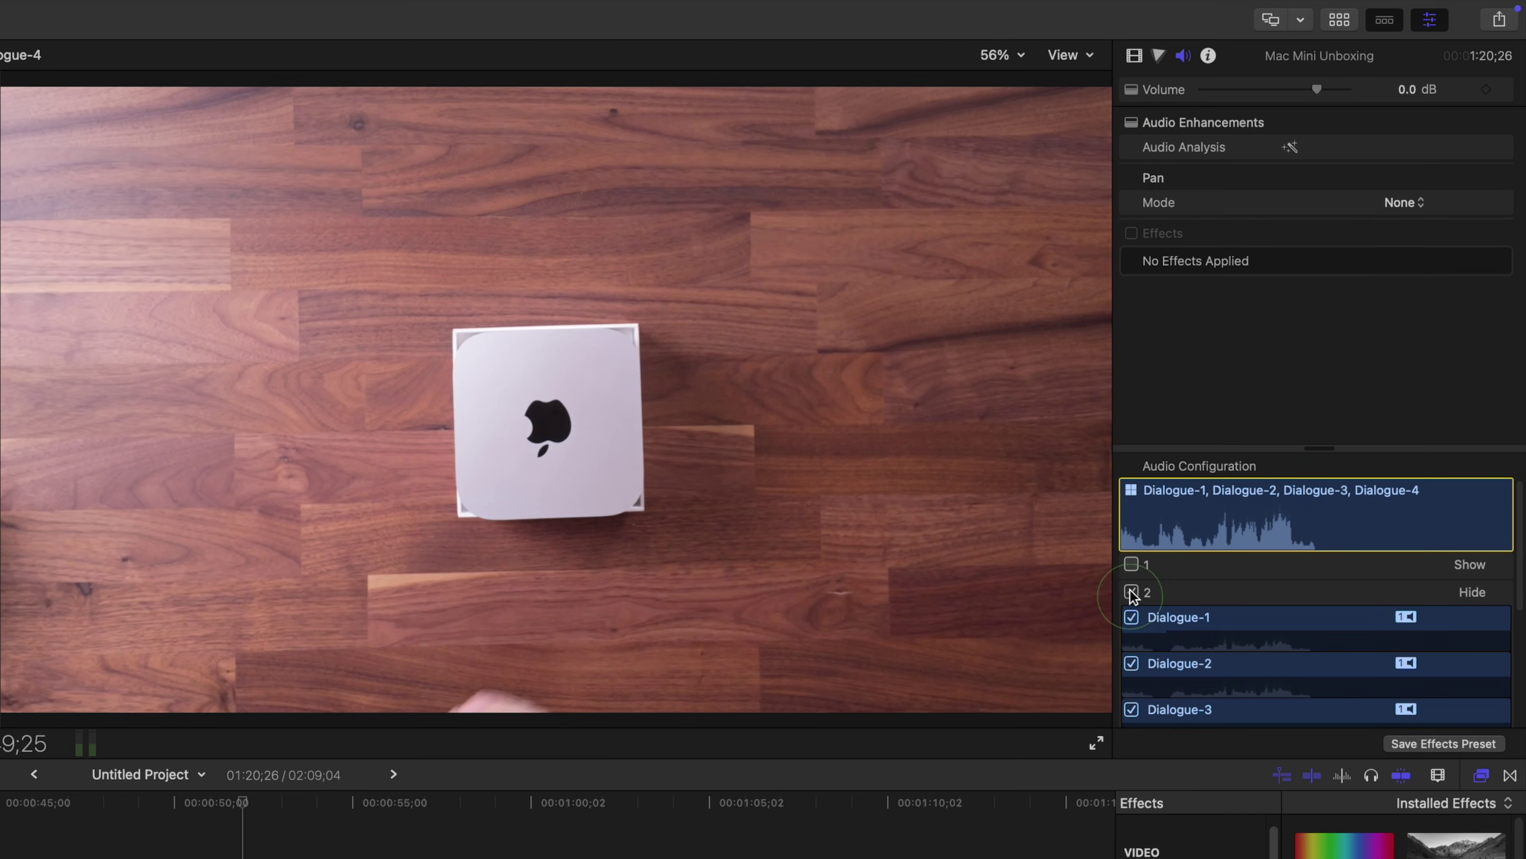
click(1132, 565)
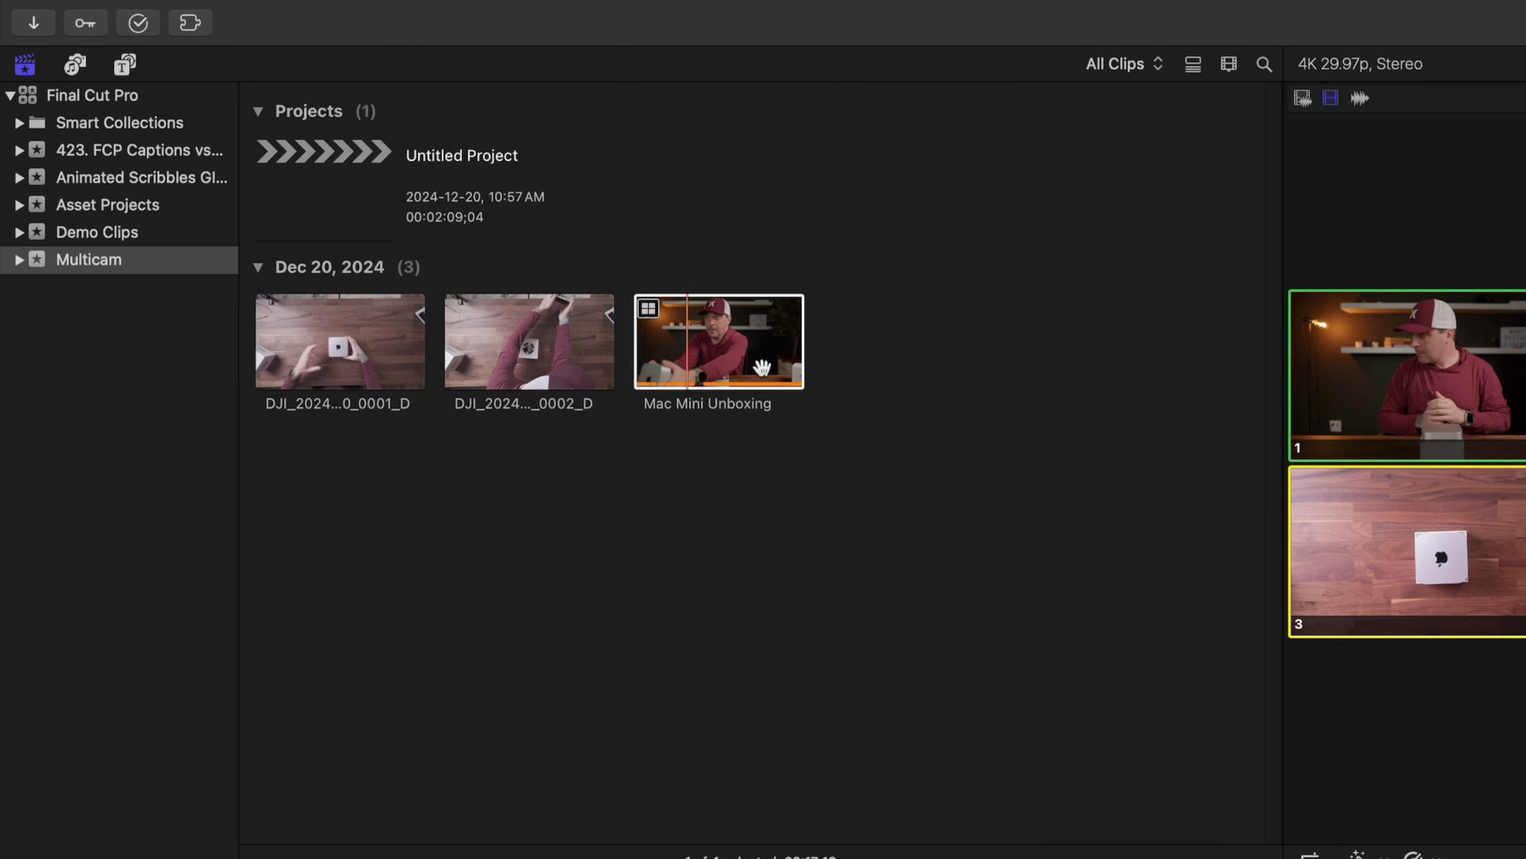
Transcode the Mac Mini Unboxing multicam clip to proxy media only, with the ProRes Proxy codec at 50% frame size and no optimized media
click(362, 177)
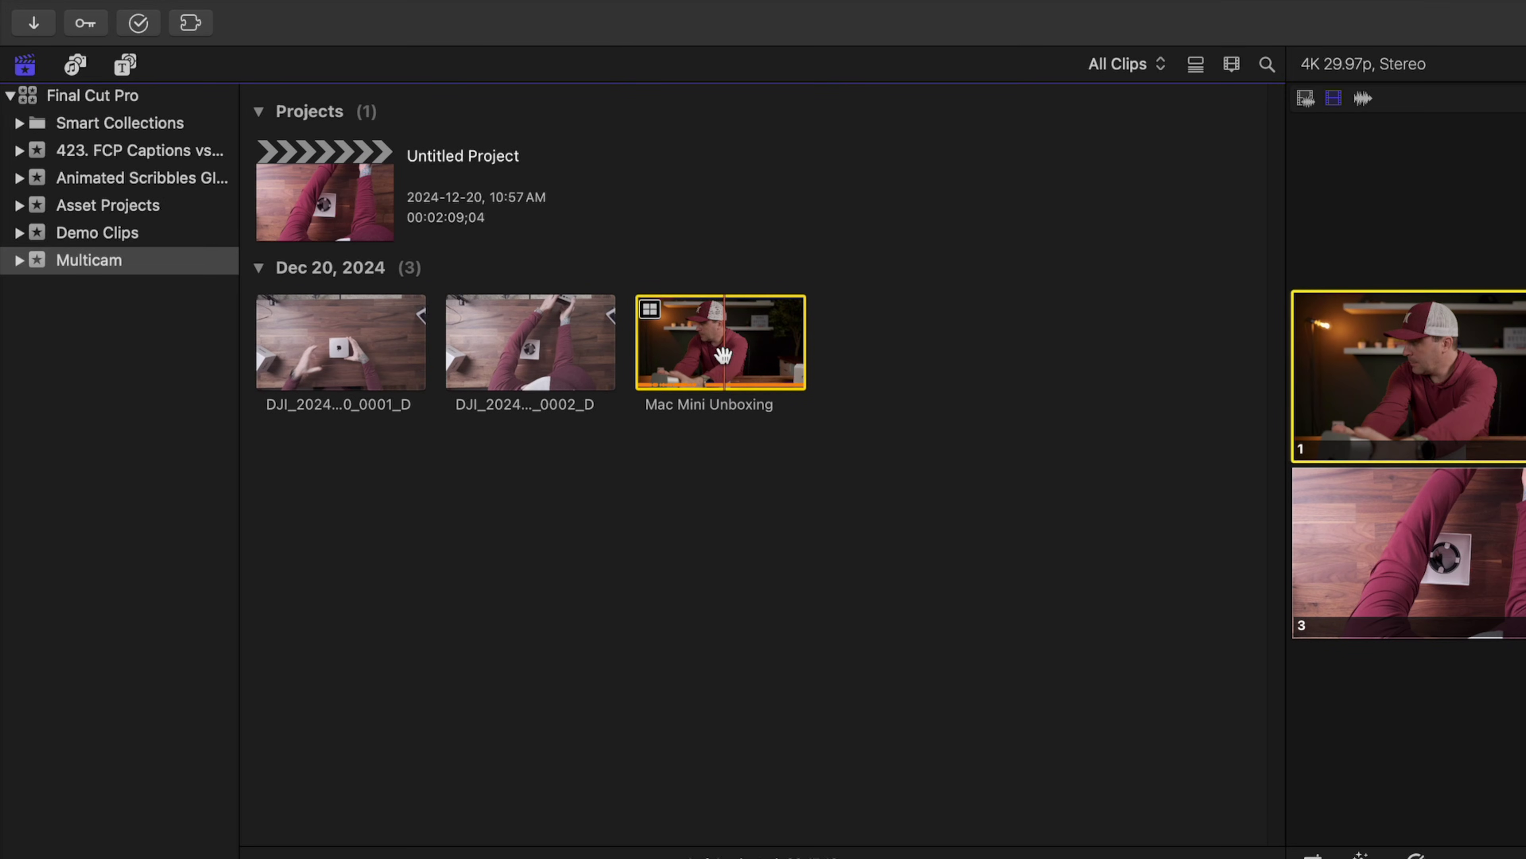
right_click(723, 356)
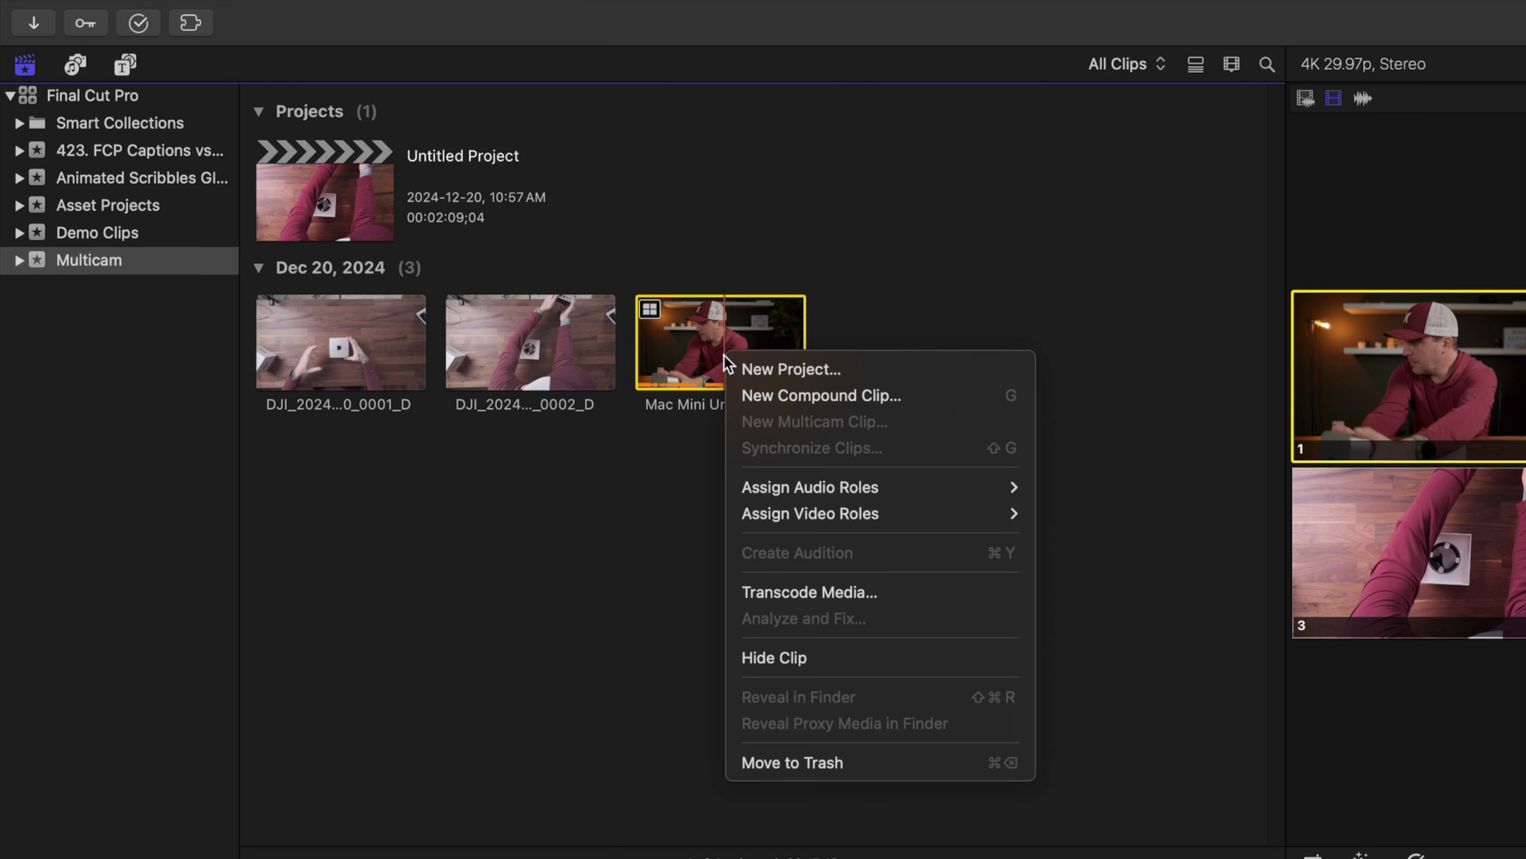
click(839, 592)
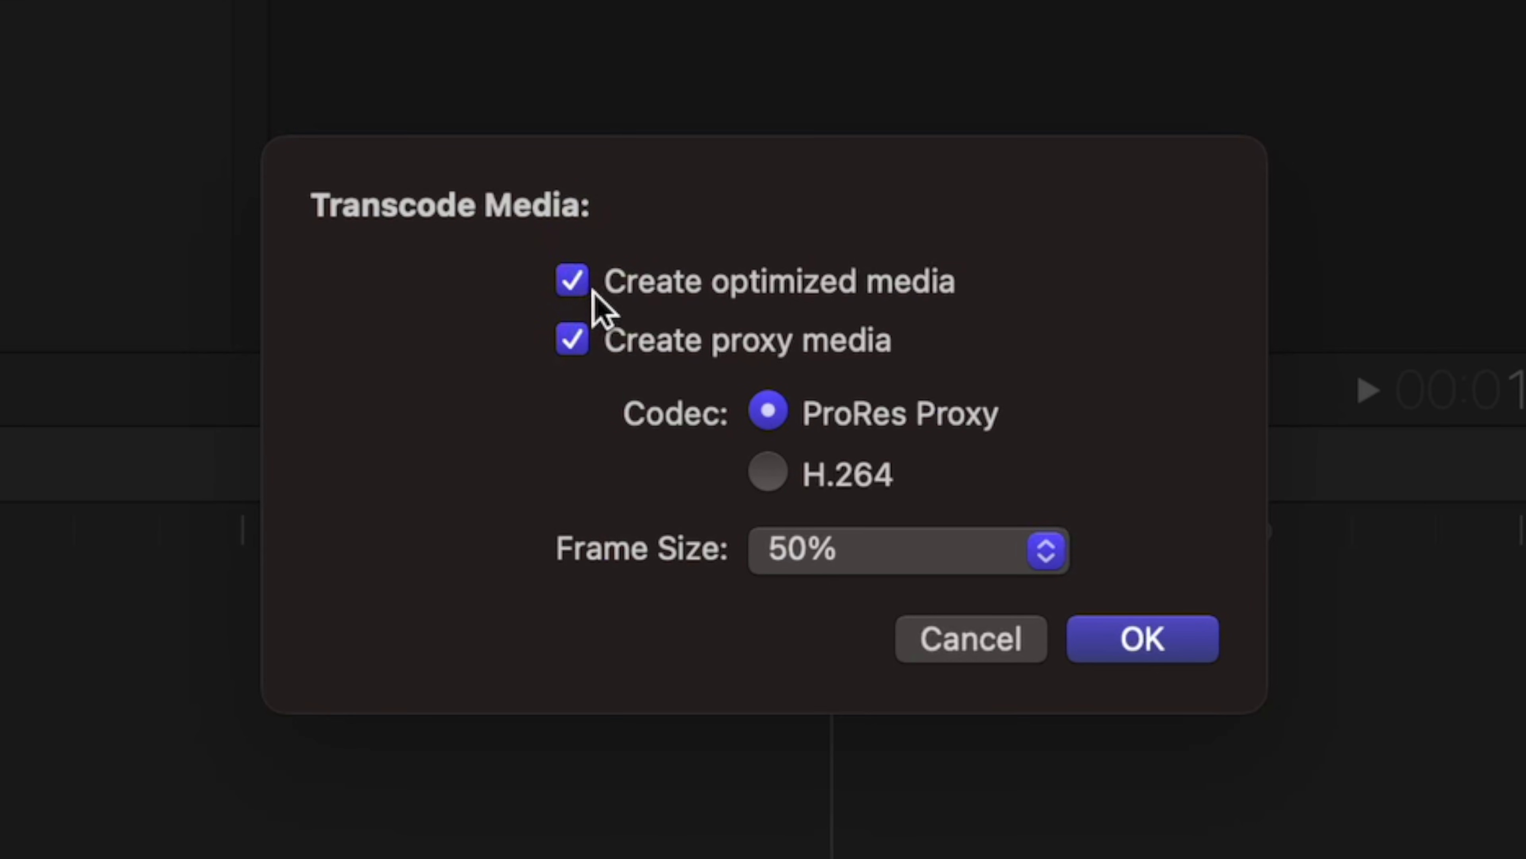
click(574, 286)
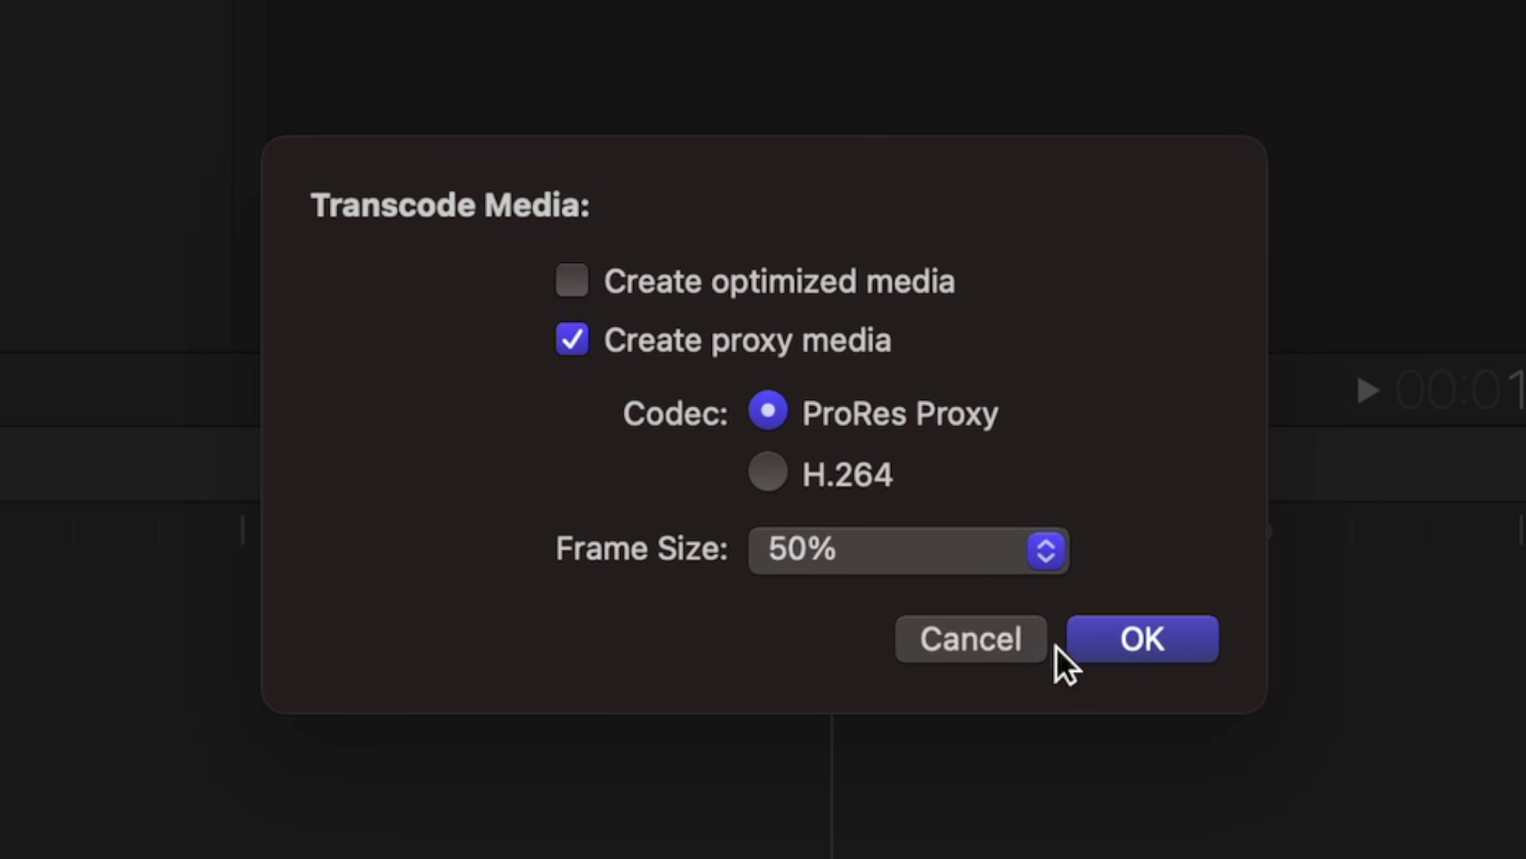
click(1163, 652)
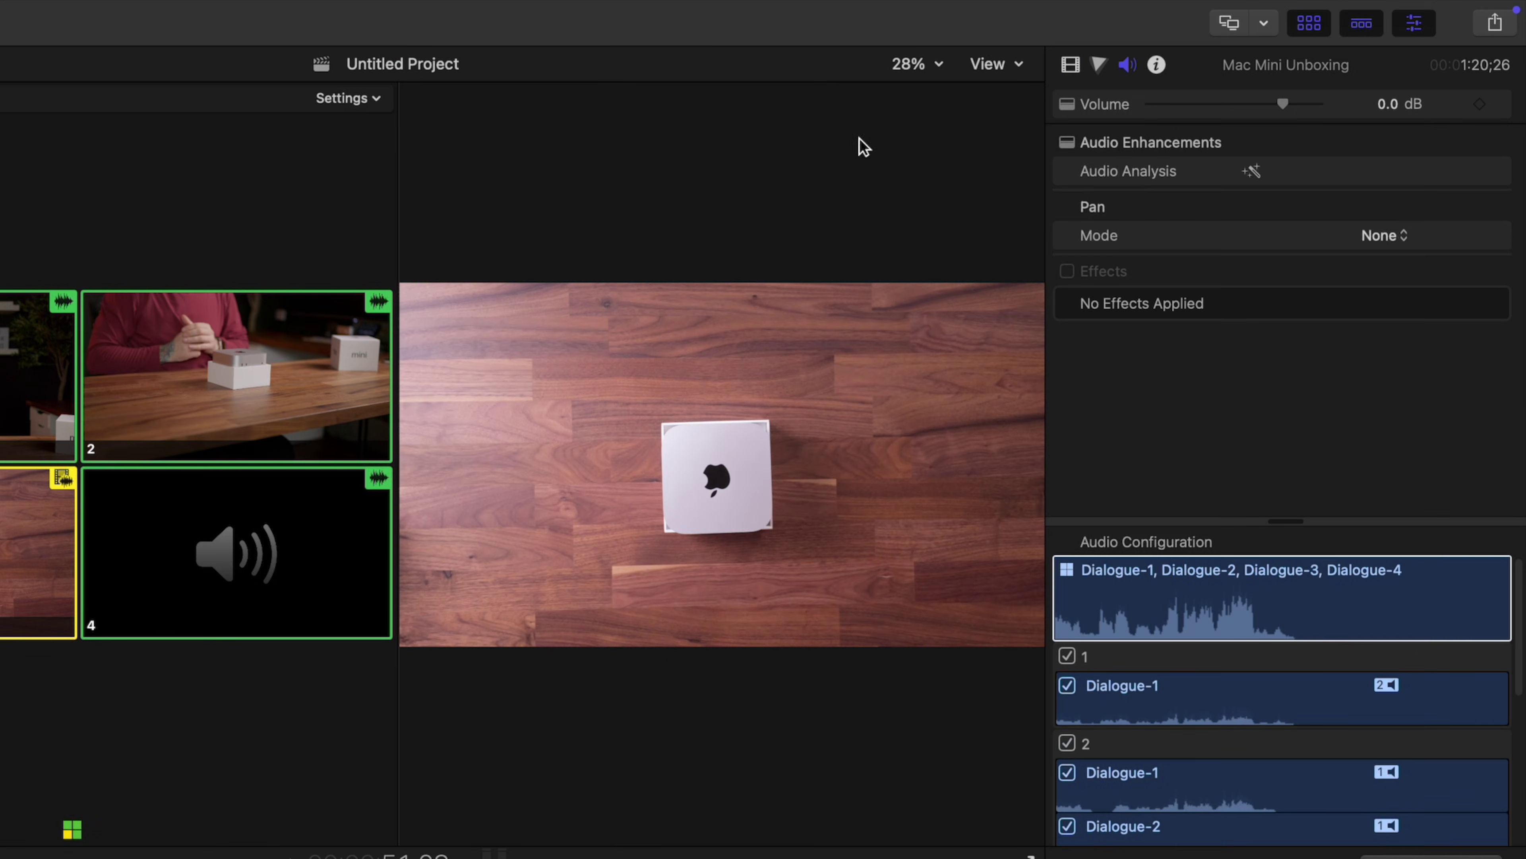
Set the viewer's media playback to Proxy Preferred
click(1026, 61)
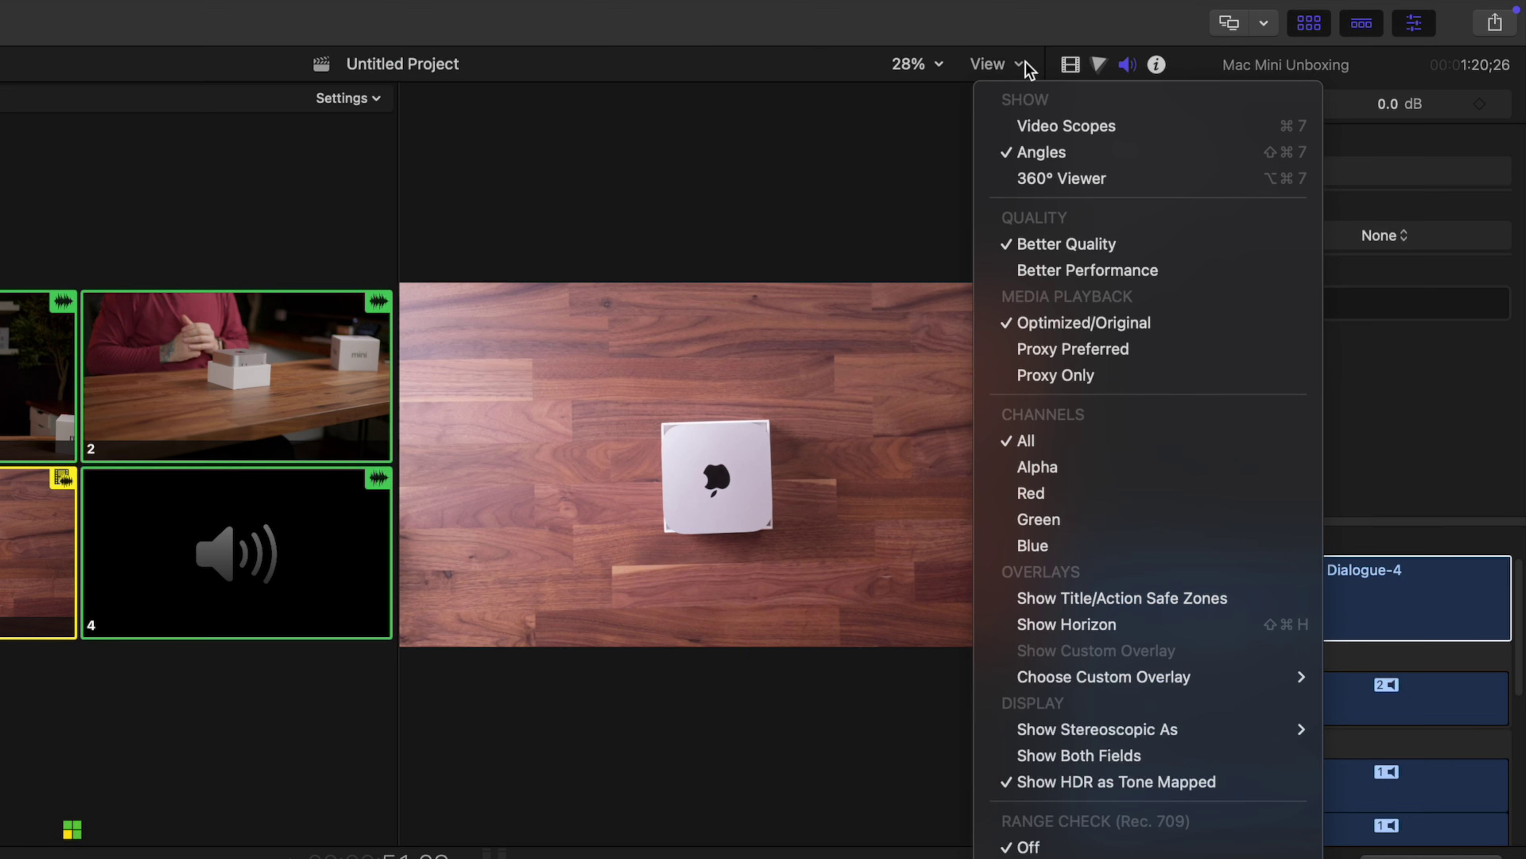
click(1108, 351)
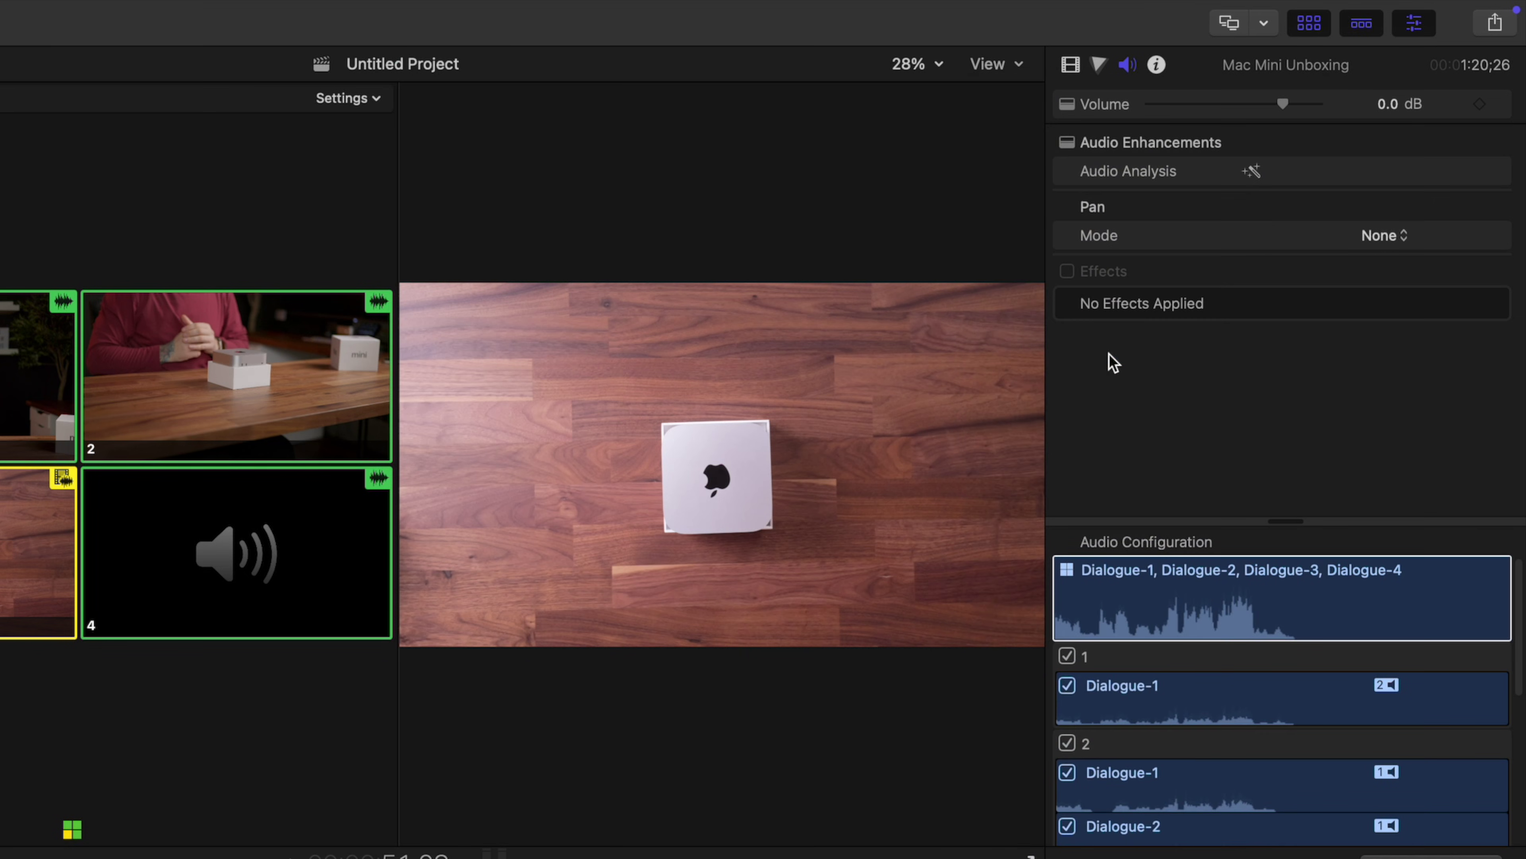